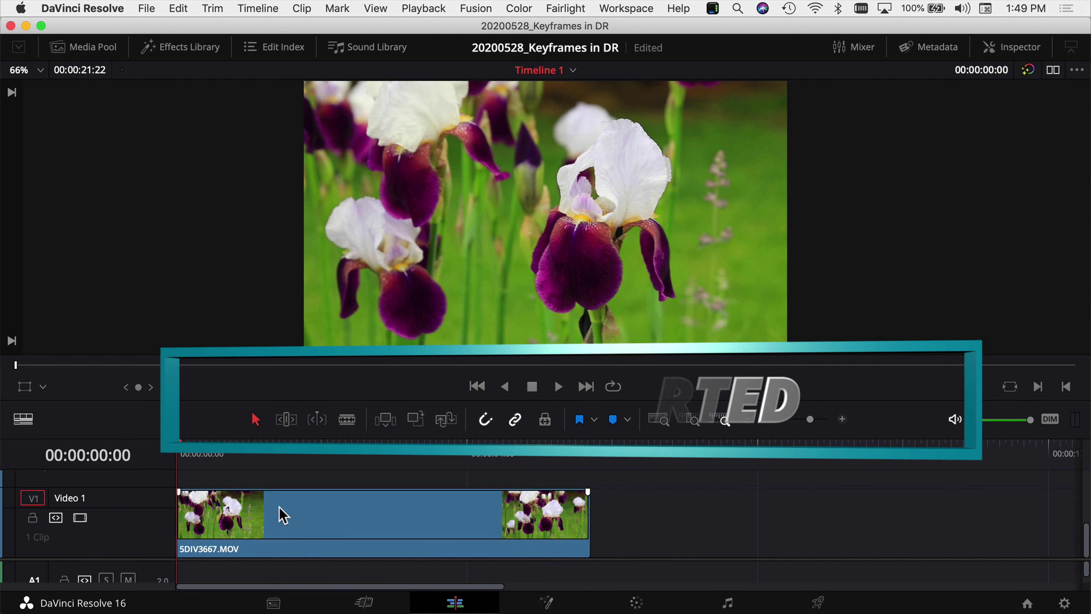
# Park the playhead at 00:00:01:18 in the flower clip and open the clip's Inspector settings.
pyautogui.click(303, 450)
pyautogui.moveTo(351, 462); pyautogui.dragTo(298, 462)
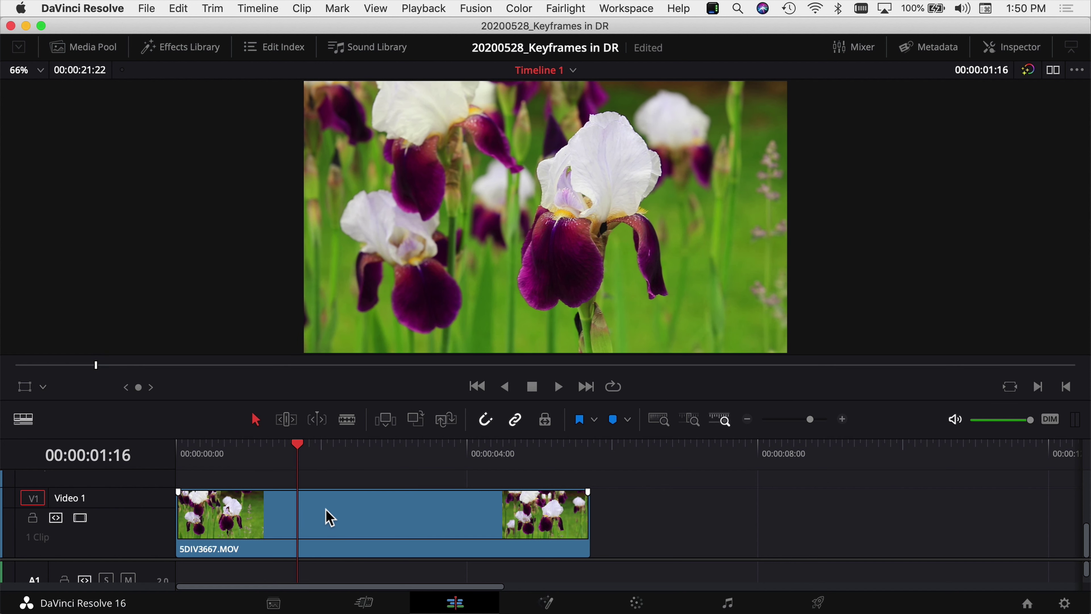
pyautogui.moveTo(298, 447)
pyautogui.mouseDown()
pyautogui.moveTo(371, 458)
pyautogui.moveTo(304, 451)
pyautogui.mouseUp()
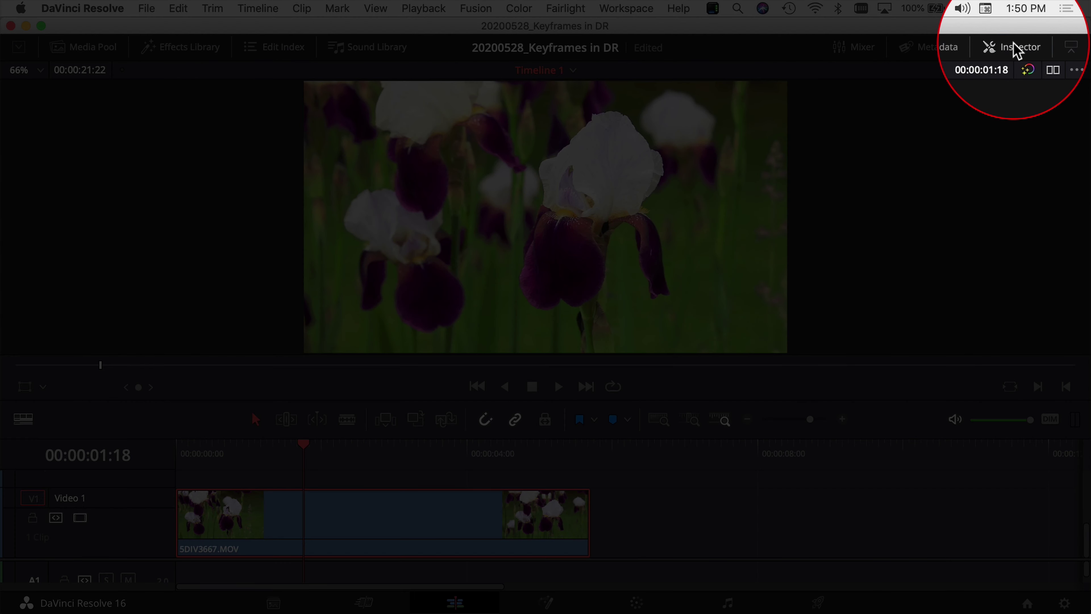
pyautogui.click(1016, 47)
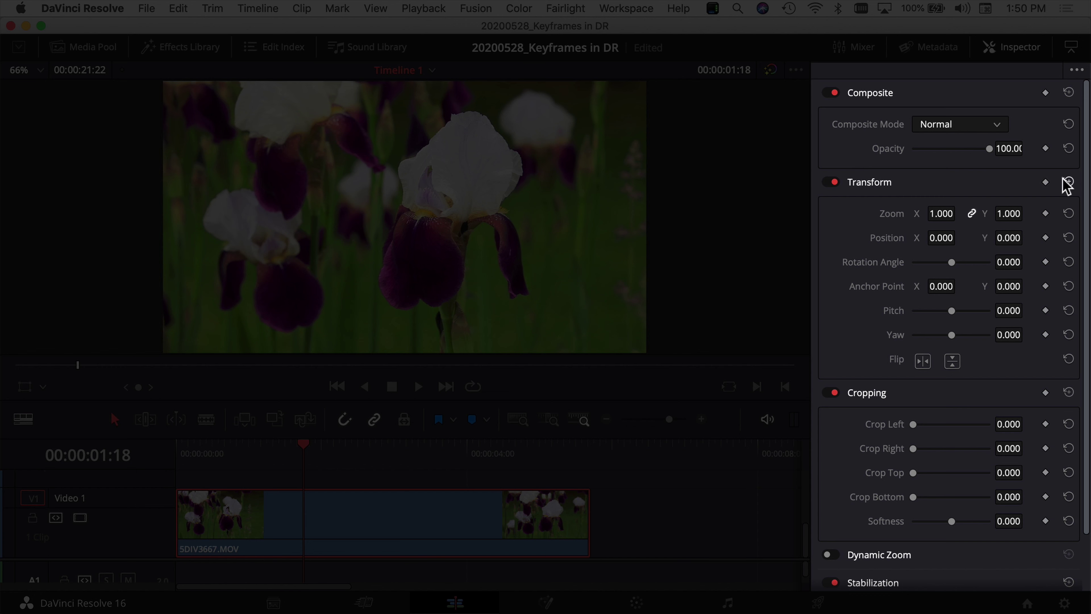
# Add keyframes for all Transform parameters of the clip at 00:00:01:18.
pyautogui.click(1046, 182)
pyautogui.click(1045, 181)
pyautogui.click(1044, 213)
pyautogui.click(1045, 261)
pyautogui.click(1045, 310)
pyautogui.scroll(-2, 982, 324)
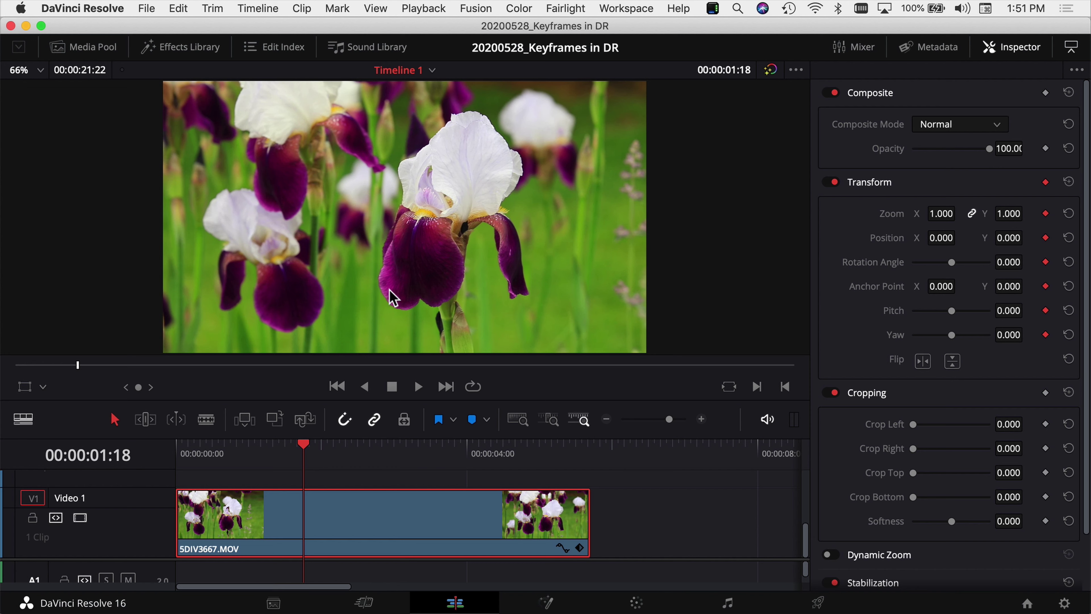
# Set the clip's Zoom to 1.5 at 00:00:03:13 to create a second zoom keyframe.
pyautogui.moveTo(305, 447); pyautogui.dragTo(436, 461)
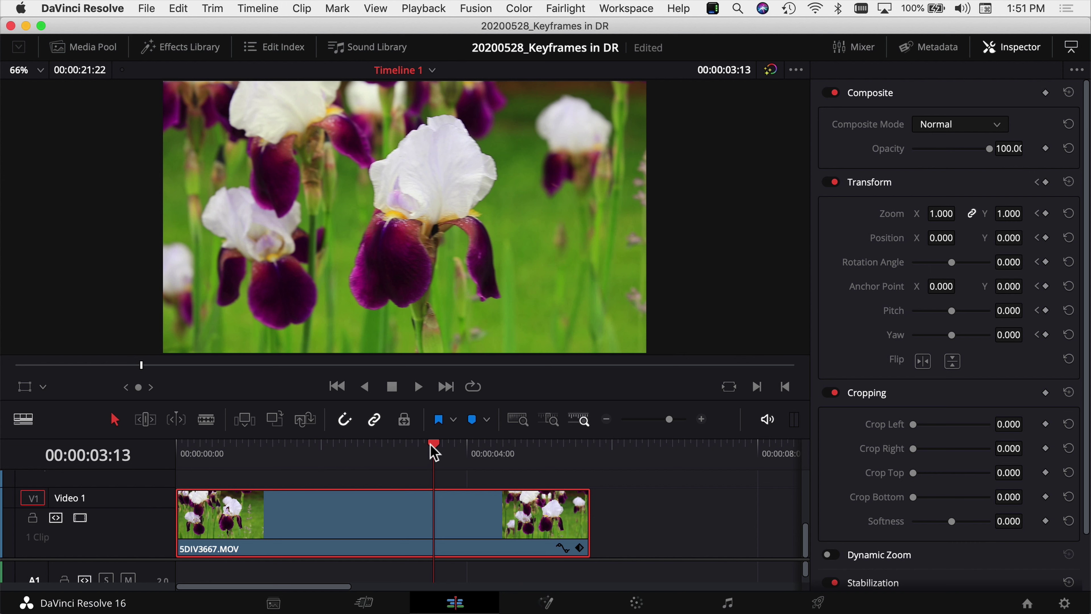
pyautogui.click(939, 215)
pyautogui.write('1.5')
pyautogui.press('Return')
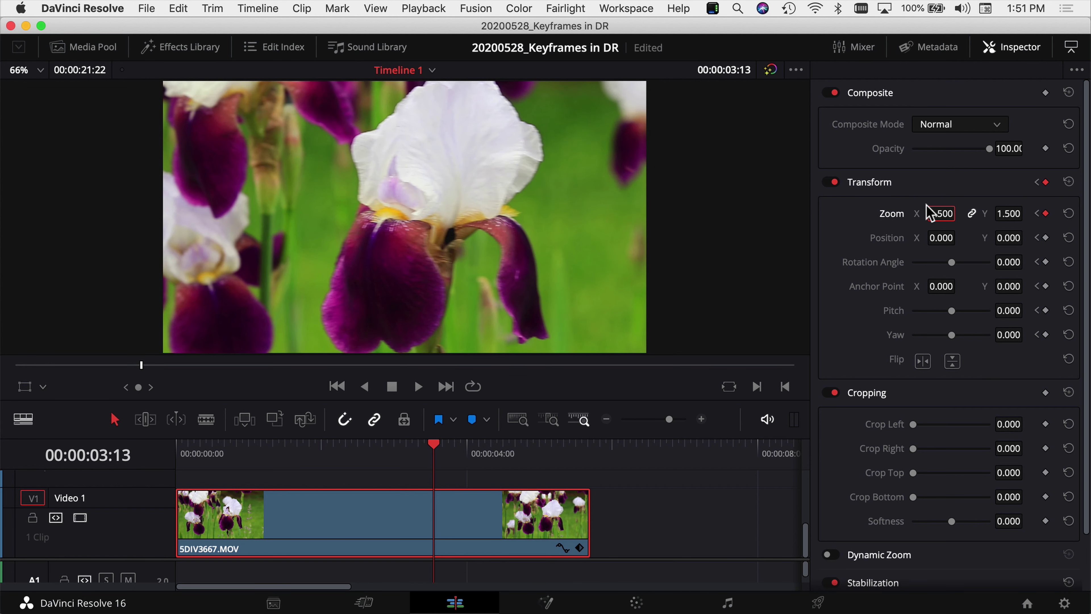
# Play back the clip from 00:00:01:06 to preview the zoom animation.
pyautogui.click(267, 454)
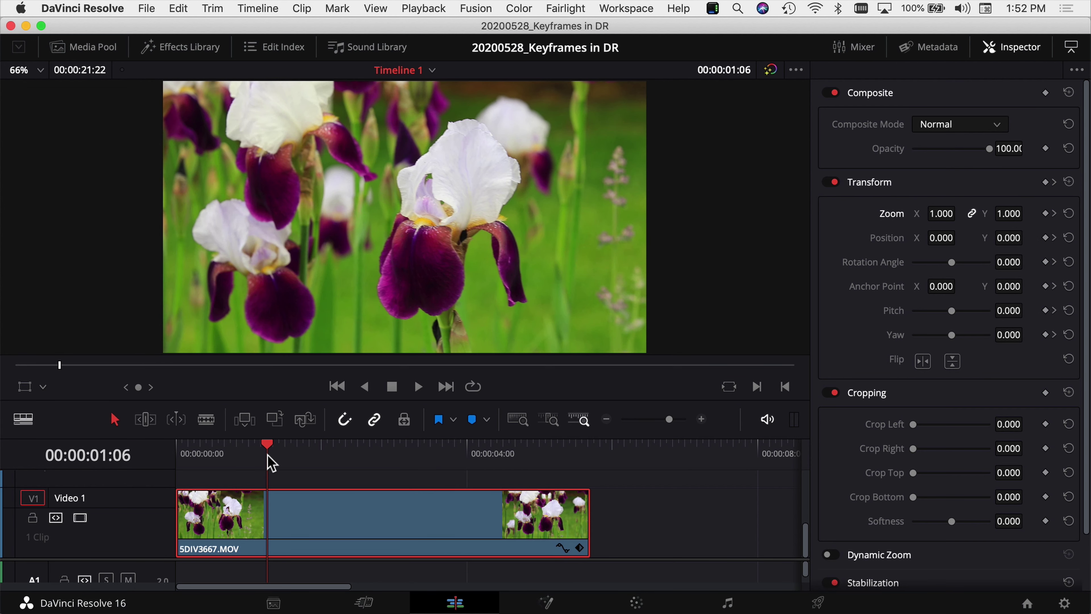
pyautogui.press('space')
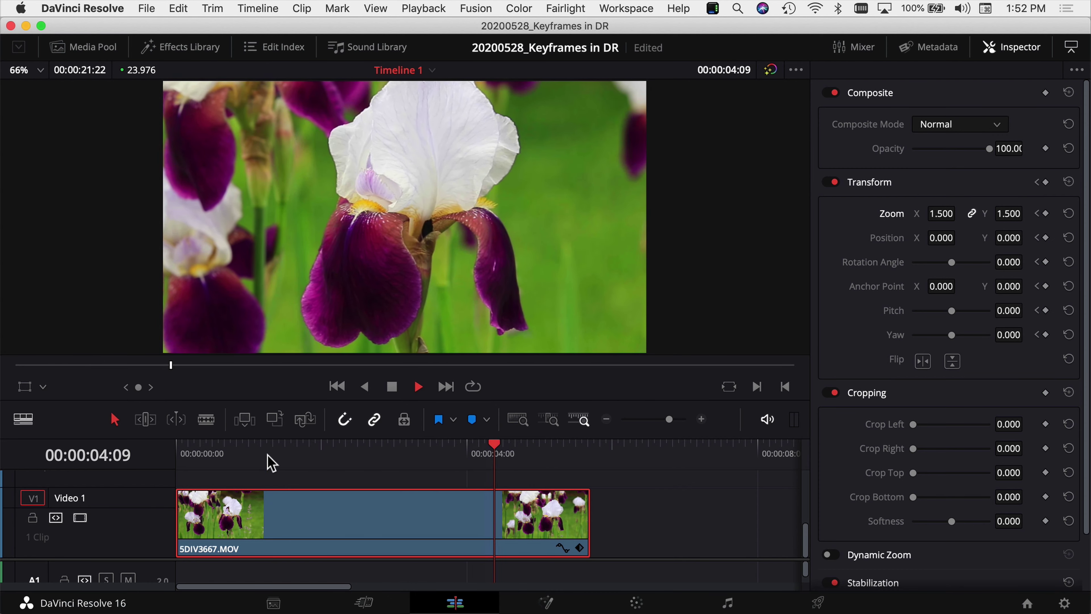
pyautogui.press('space')
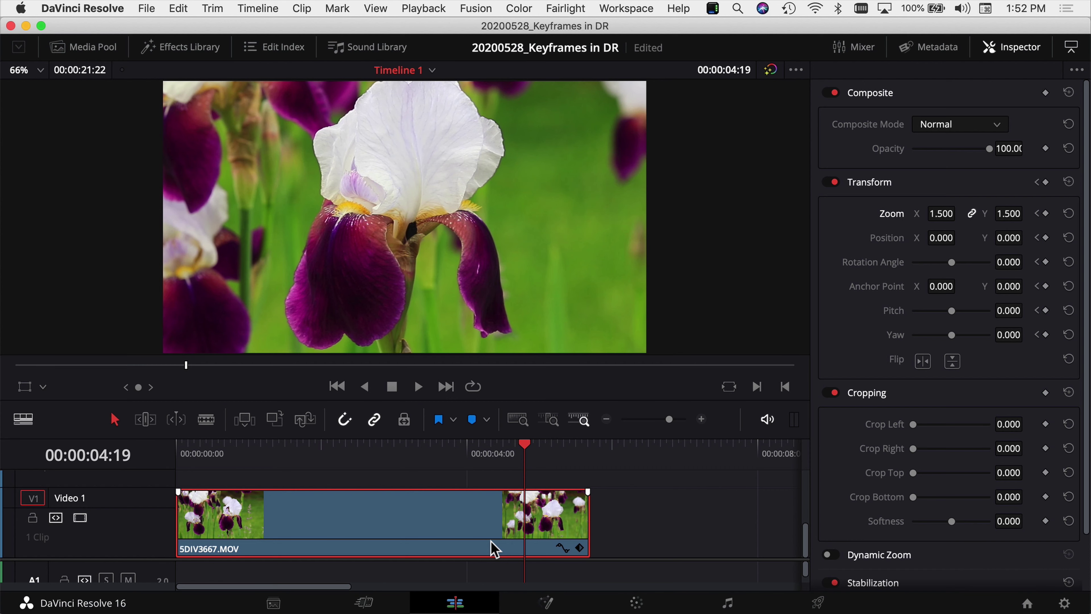
# Review the timeline's video view and track height options.
pyautogui.click(23, 419)
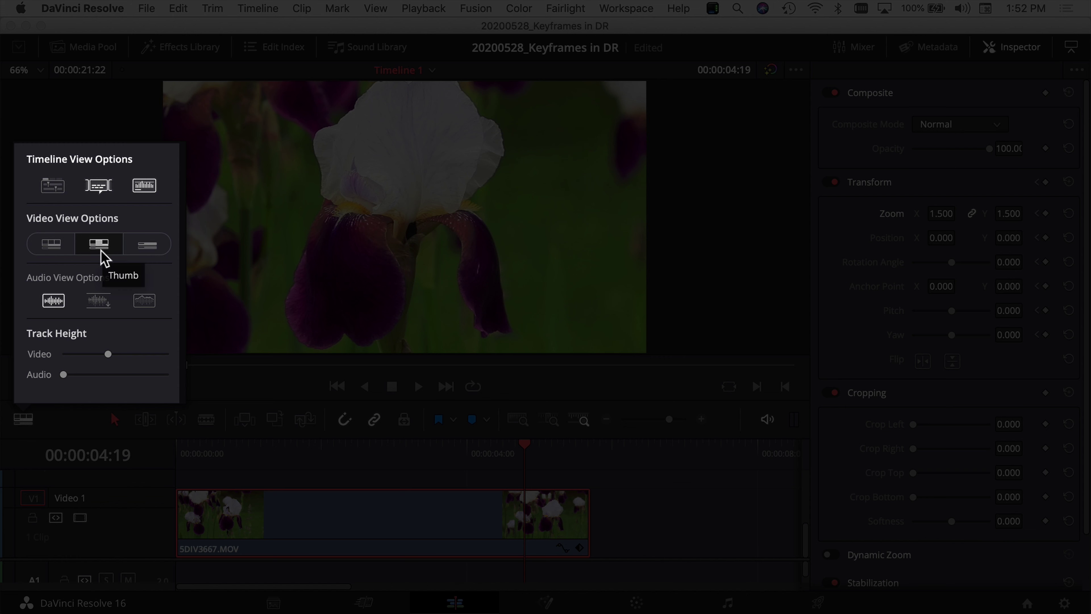
pyautogui.moveTo(108, 353)
pyautogui.mouseDown()
pyautogui.moveTo(126, 353)
pyautogui.moveTo(97, 357)
pyautogui.moveTo(122, 356)
pyautogui.moveTo(107, 359)
pyautogui.mouseUp()
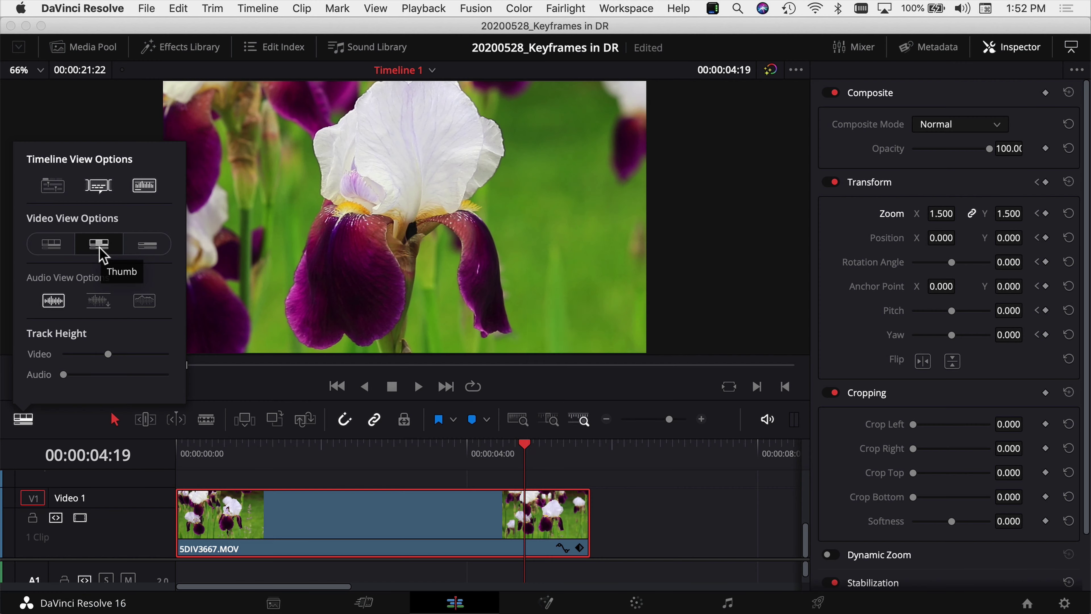
pyautogui.click(354, 455)
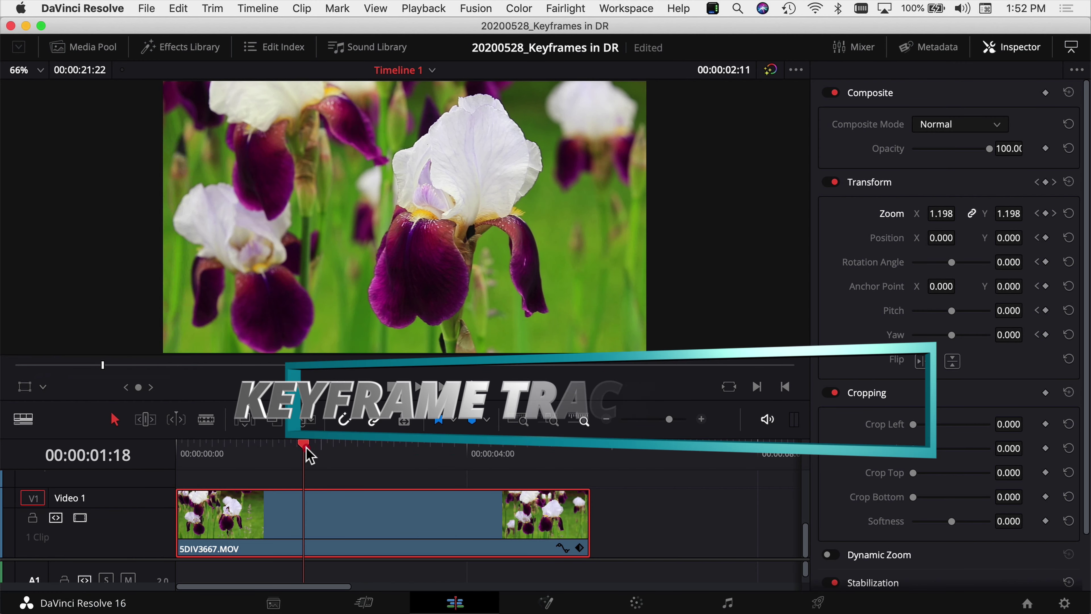
# Show the clip's keyframe track and shift the second zoom keyframe earlier, to 00:00:03:02.
pyautogui.click(304, 452)
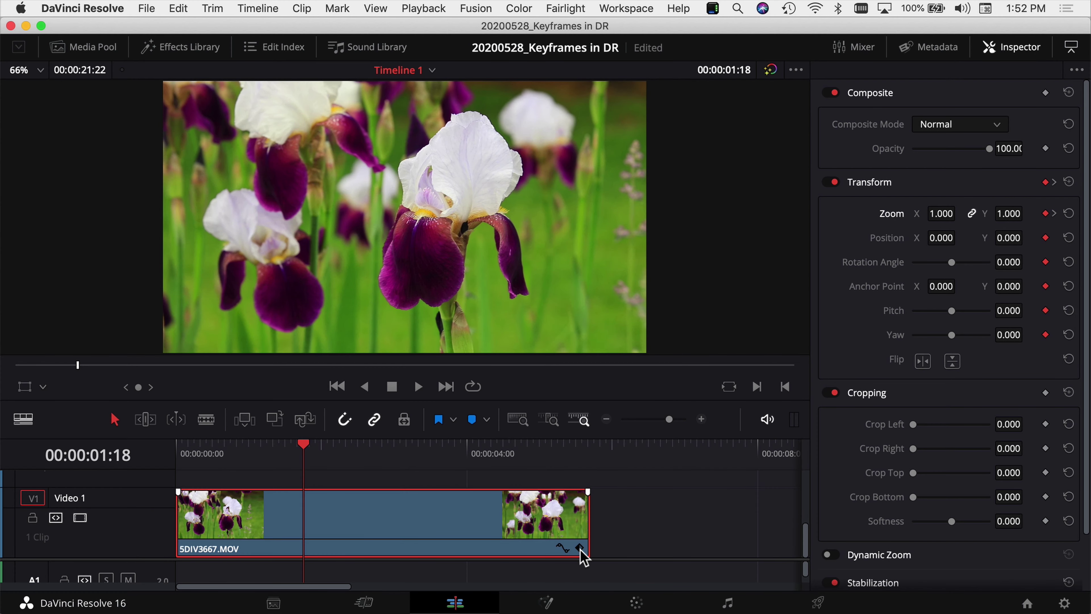
pyautogui.click(580, 548)
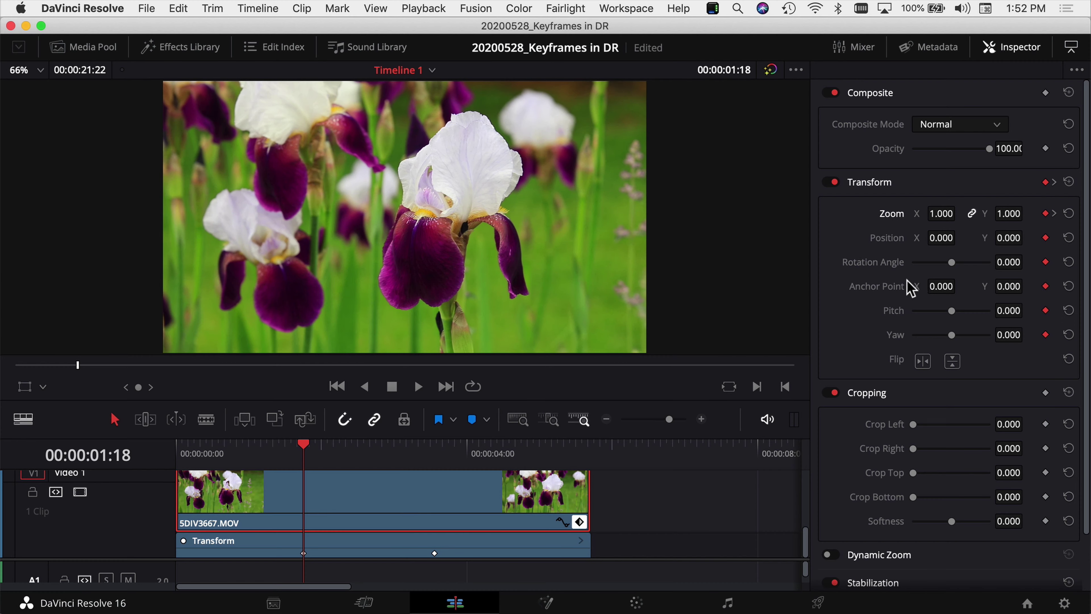
pyautogui.click(280, 449)
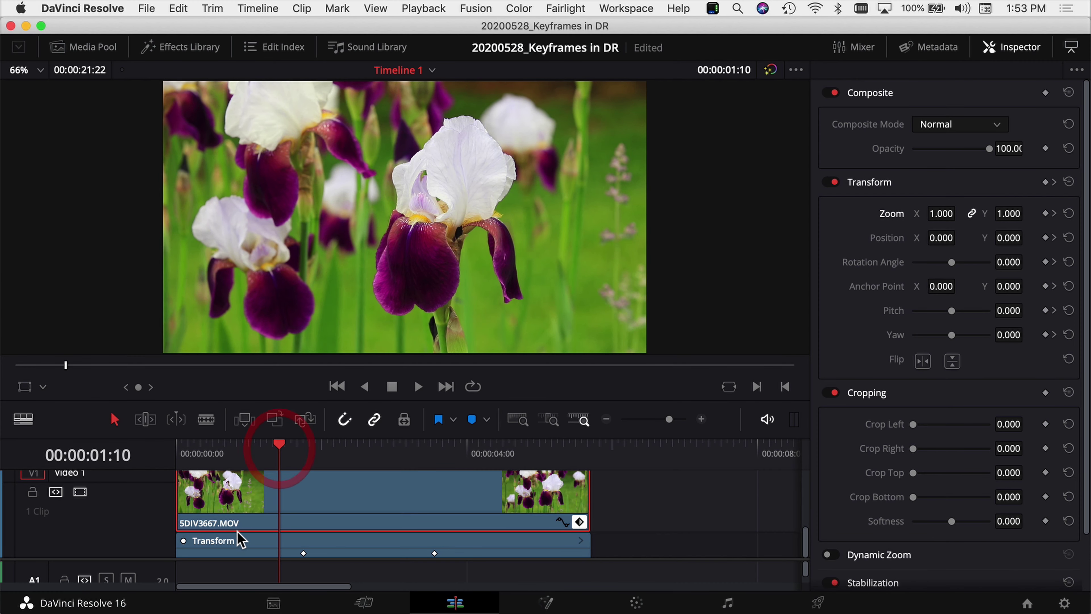
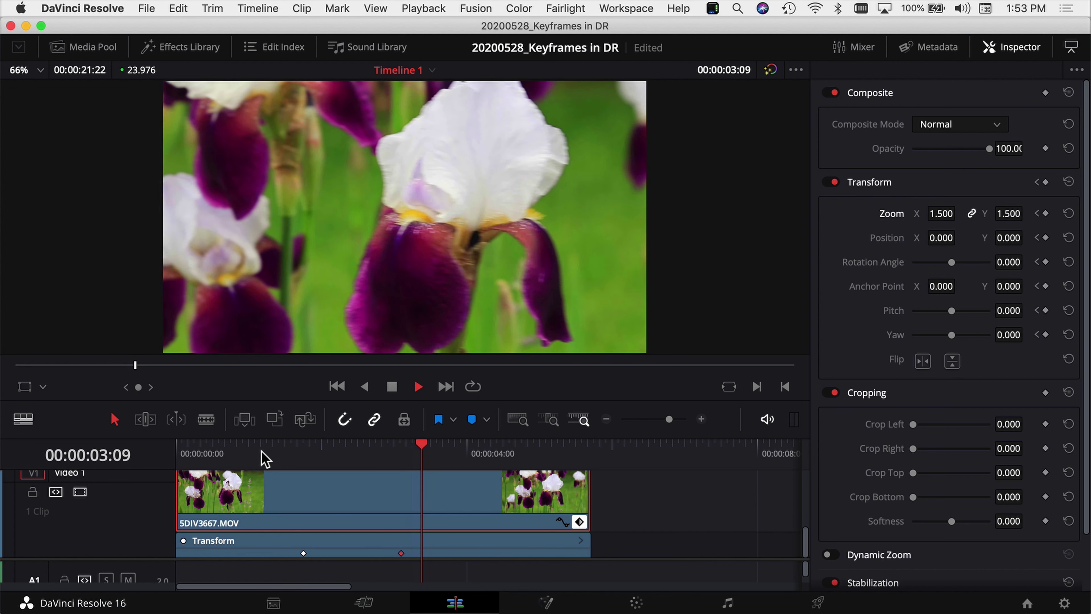
pyautogui.press('space')
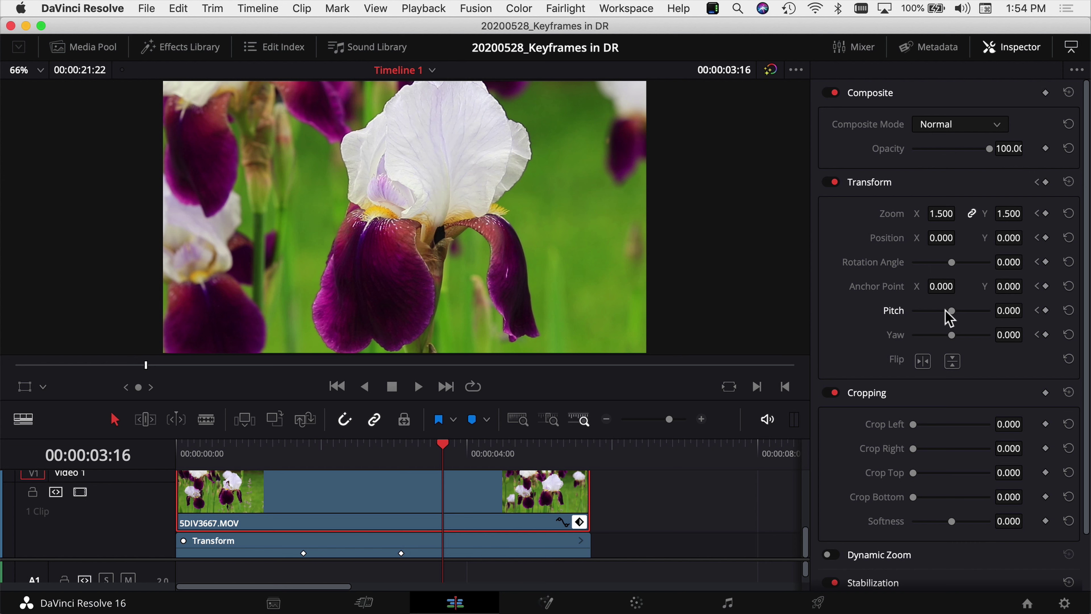
# Keyframe Pitch at 00:00:03:16, set it to 0.223 at 00:00:04:08, and play back the animation.
pyautogui.click(1045, 311)
pyautogui.click(491, 451)
pyautogui.moveTo(950, 311); pyautogui.dragTo(961, 311)
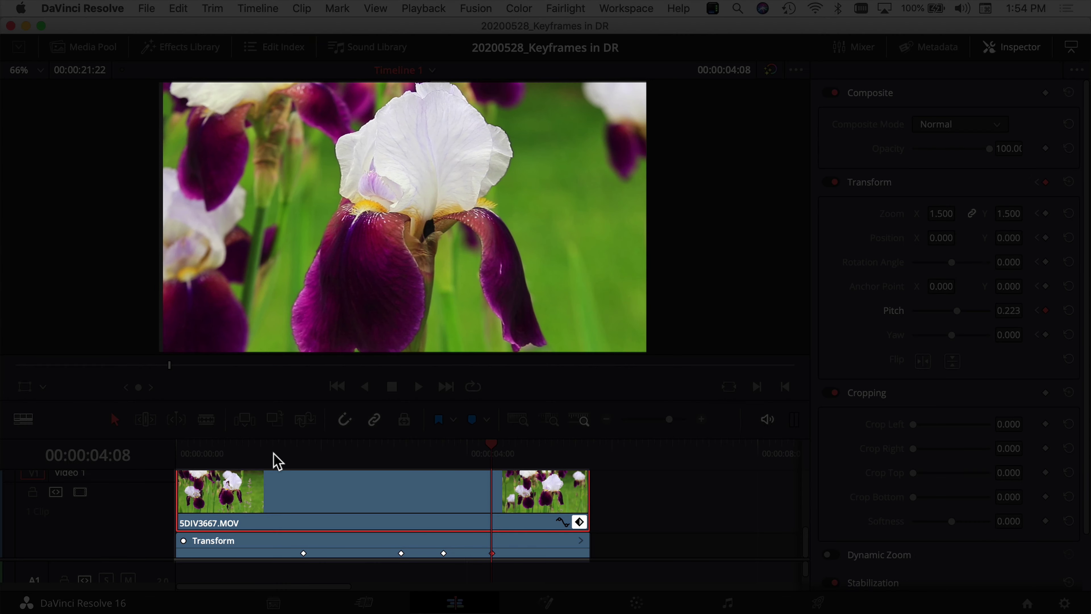
pyautogui.click(273, 456)
pyautogui.press('space')
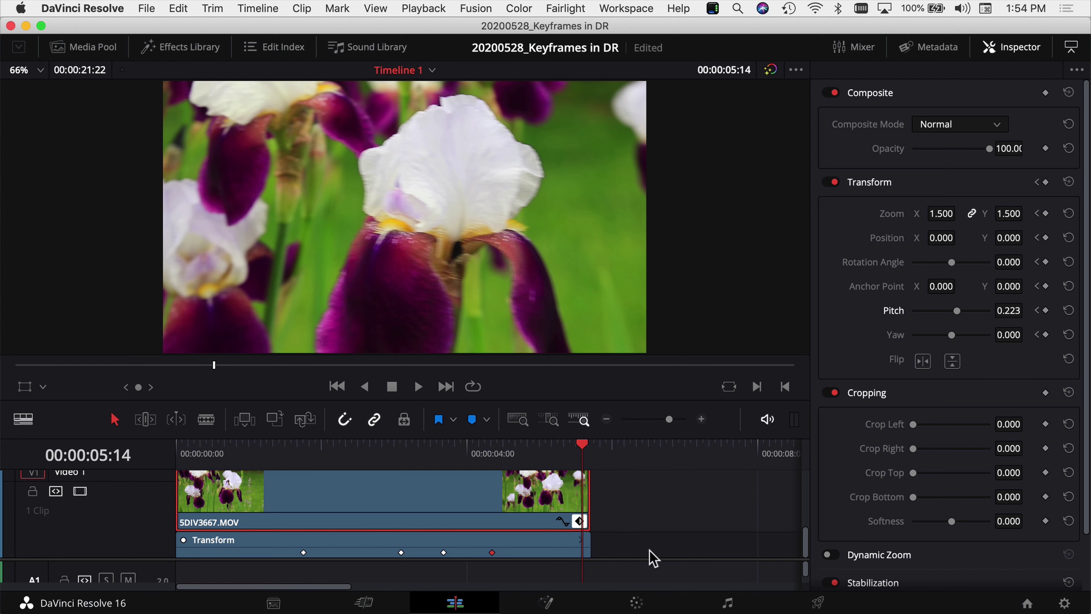
# Expand the Transform keyframe track into its individual parameters and enlarge the timeline area to show them.
pyautogui.click(583, 541)
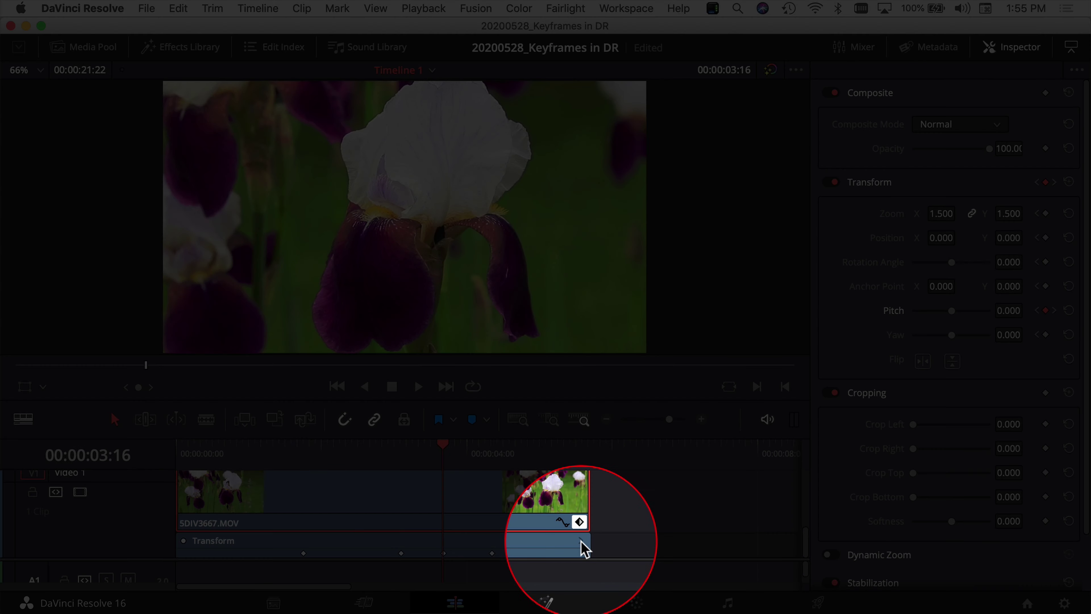
pyautogui.click(581, 540)
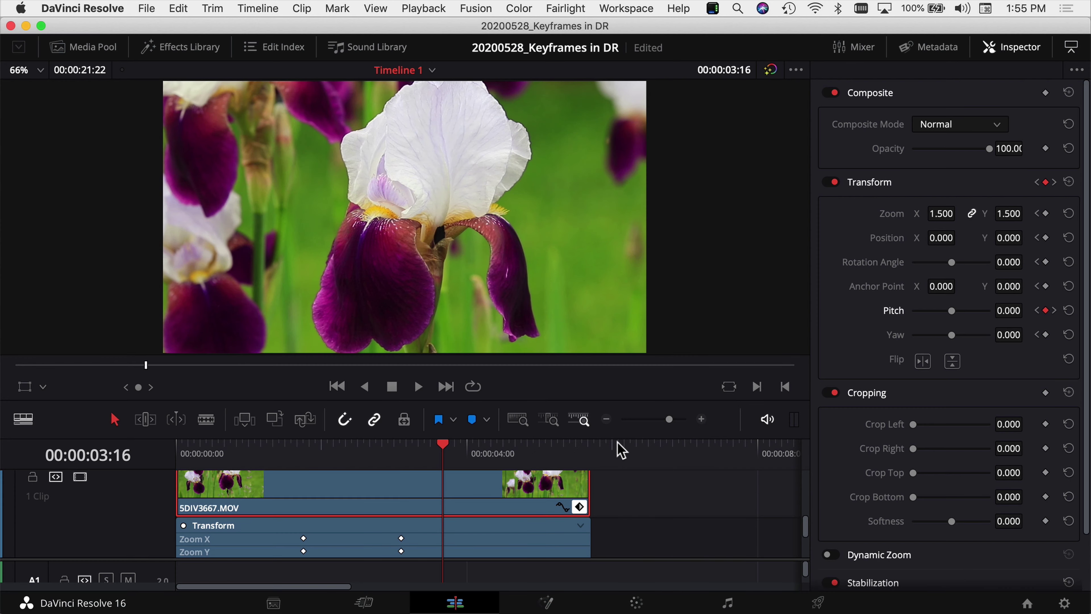
pyautogui.moveTo(619, 401); pyautogui.dragTo(629, 270)
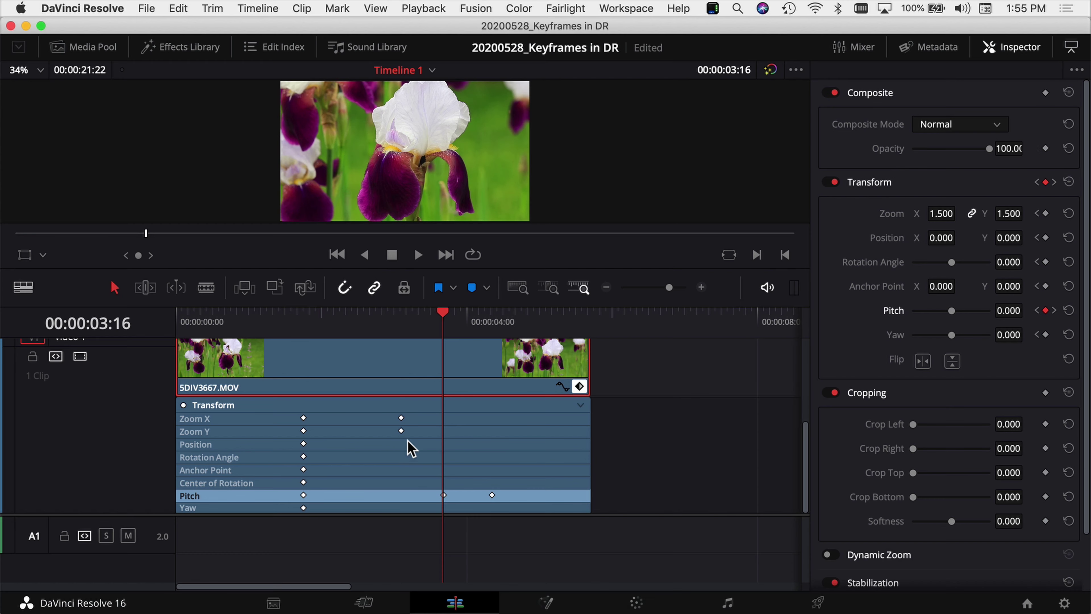
# Move the last Pitch keyframe slightly later in the clip and play back the changed timing.
pyautogui.click(401, 316)
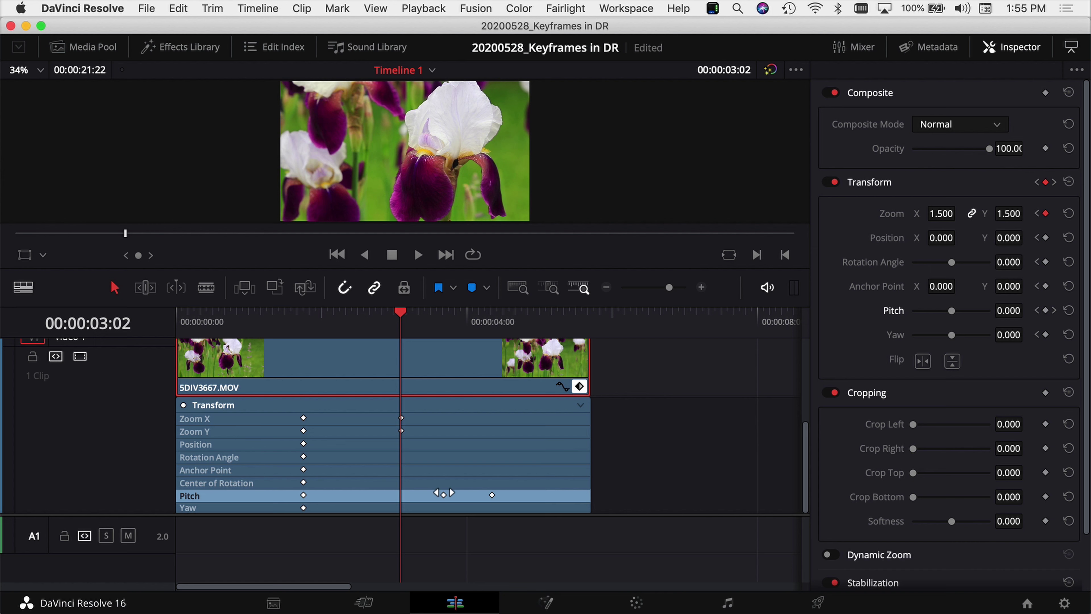
pyautogui.click(443, 317)
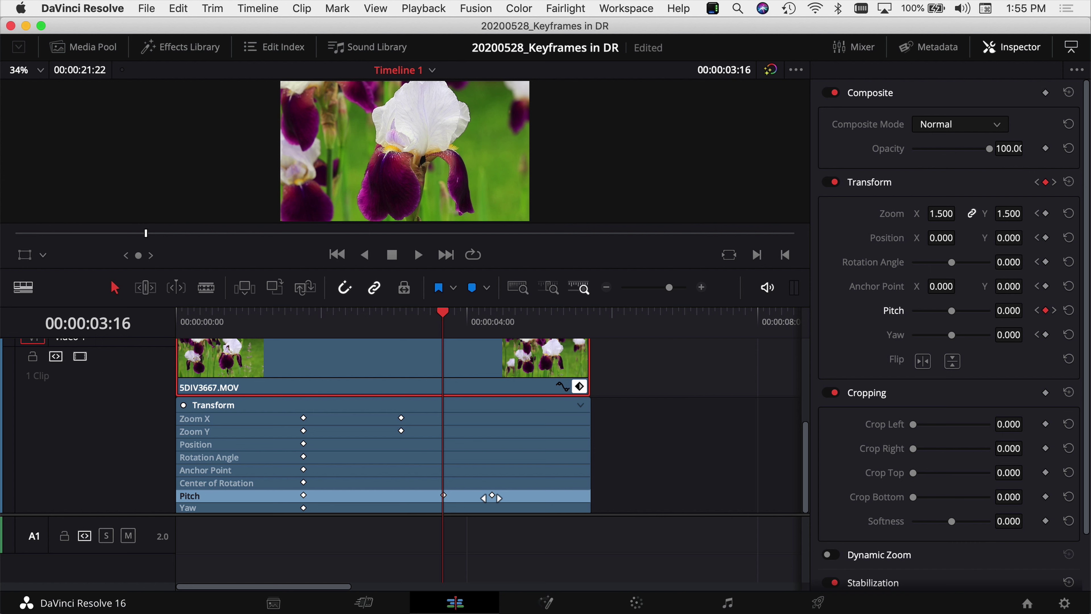
pyautogui.moveTo(493, 497); pyautogui.dragTo(510, 496)
pyautogui.click(264, 318)
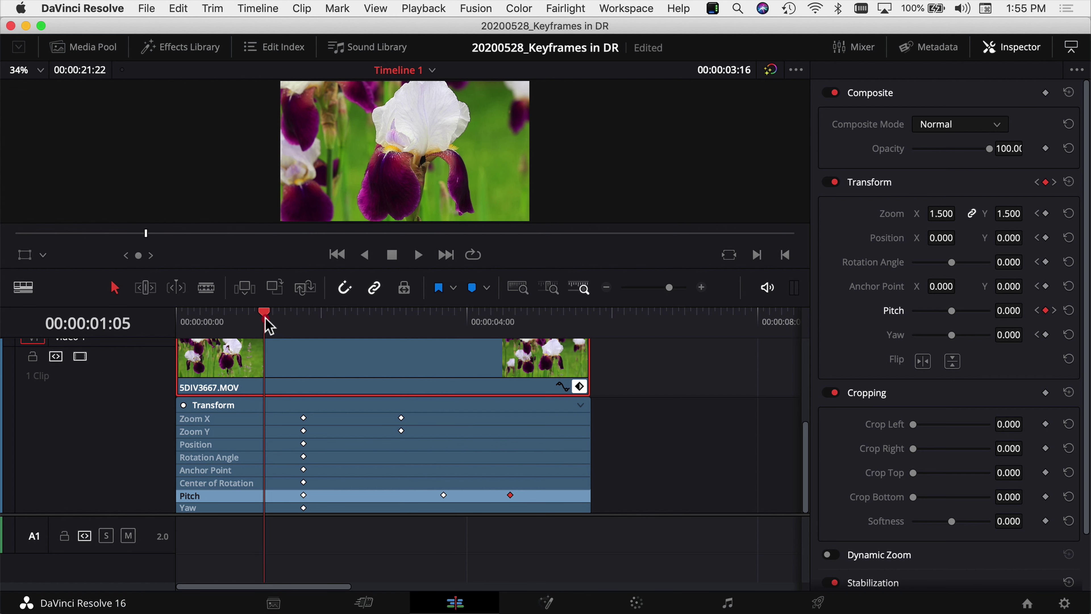
pyautogui.press('space')
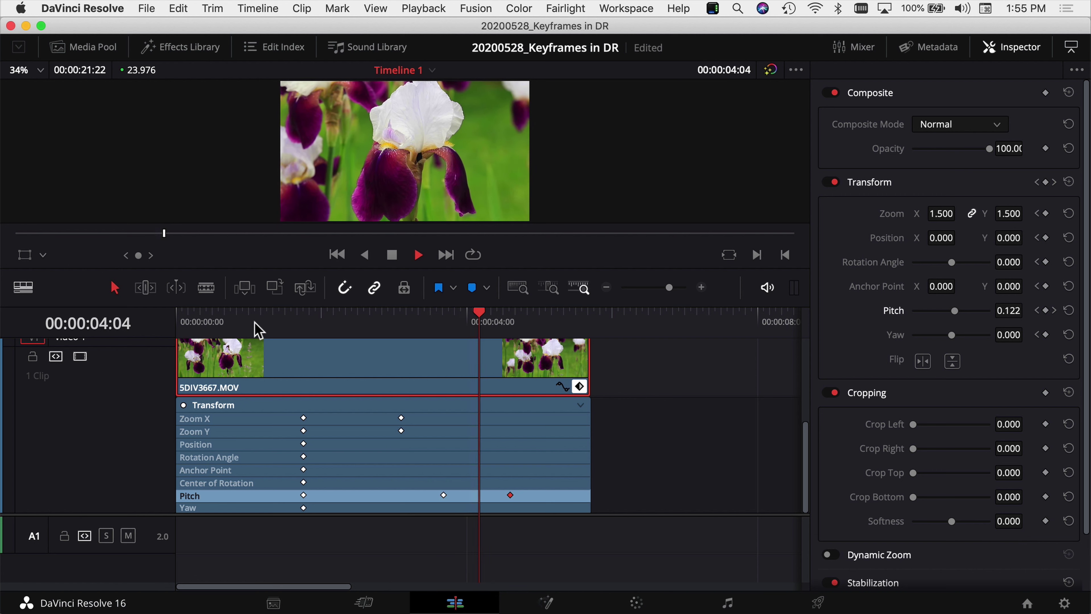
pyautogui.press('space')
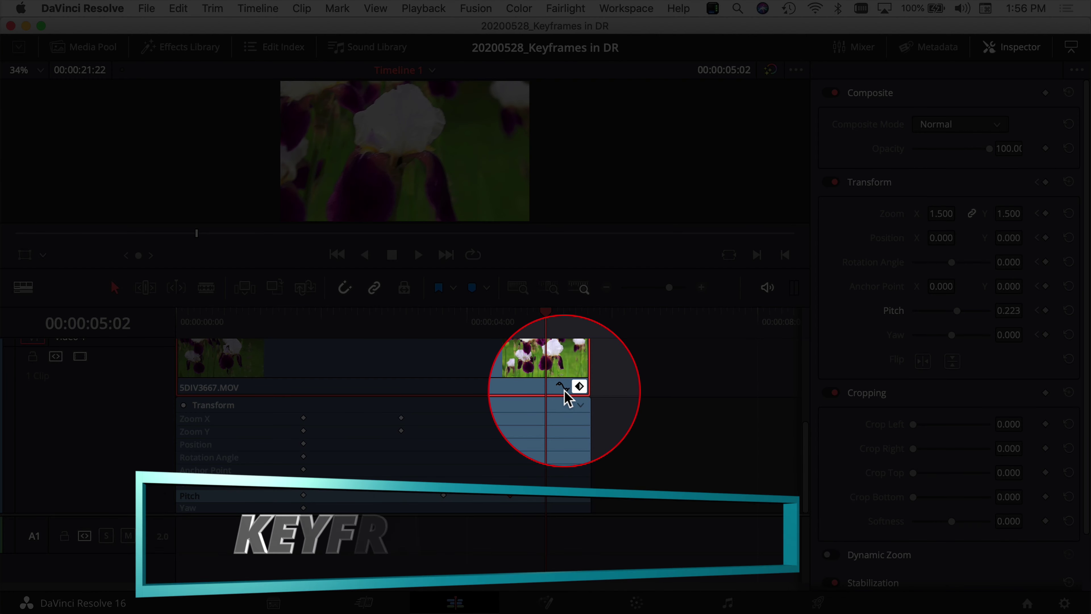
# Open the keyframe curve editor beneath the clip's Transform keyframes and bring the Pitch curve into view.
pyautogui.scroll(1, 569, 398)
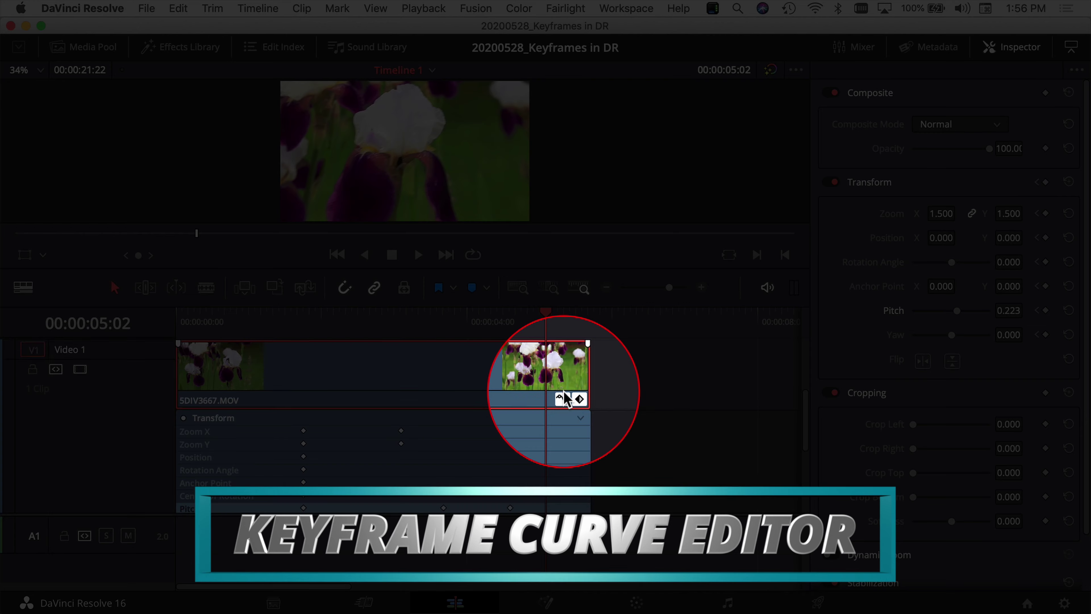
pyautogui.scroll(-10, 415, 477)
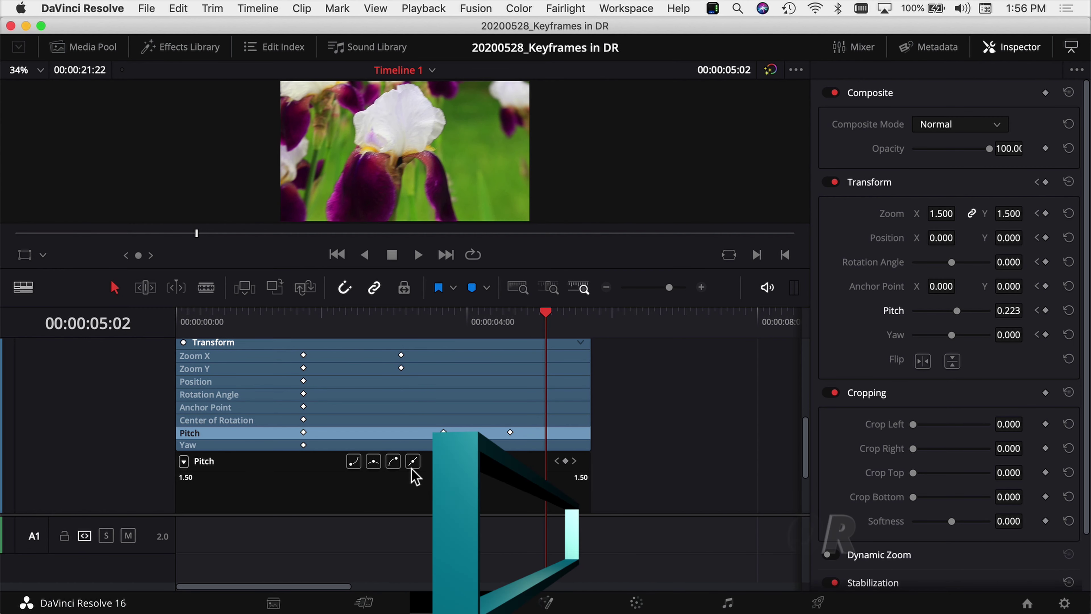
pyautogui.scroll(-3, 414, 476)
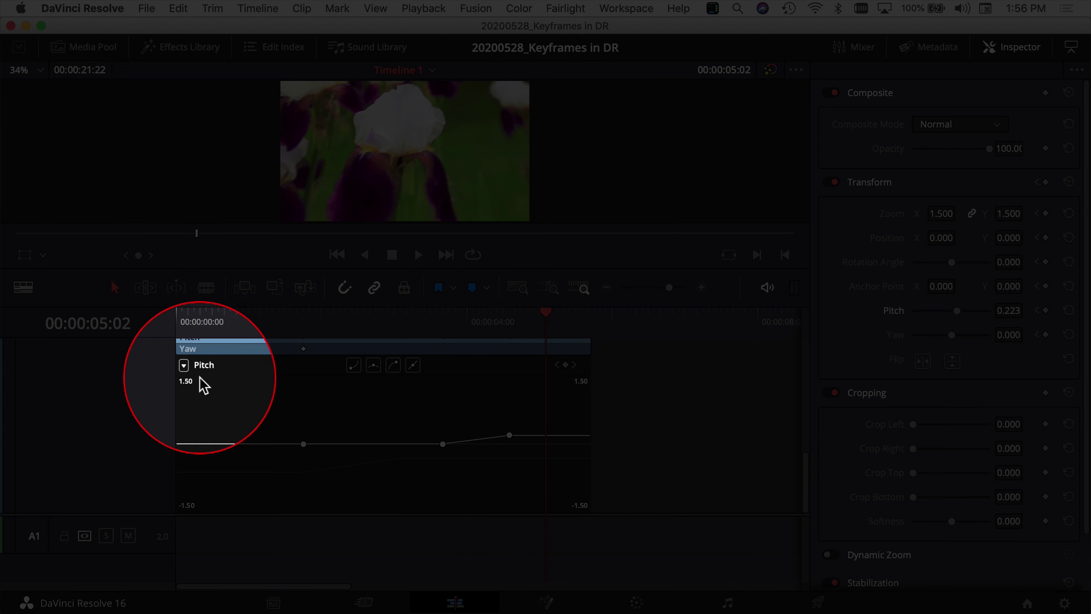
# Hide the Rotation Angle curve in the curve editor and make Zoom X the active curve.
pyautogui.click(184, 366)
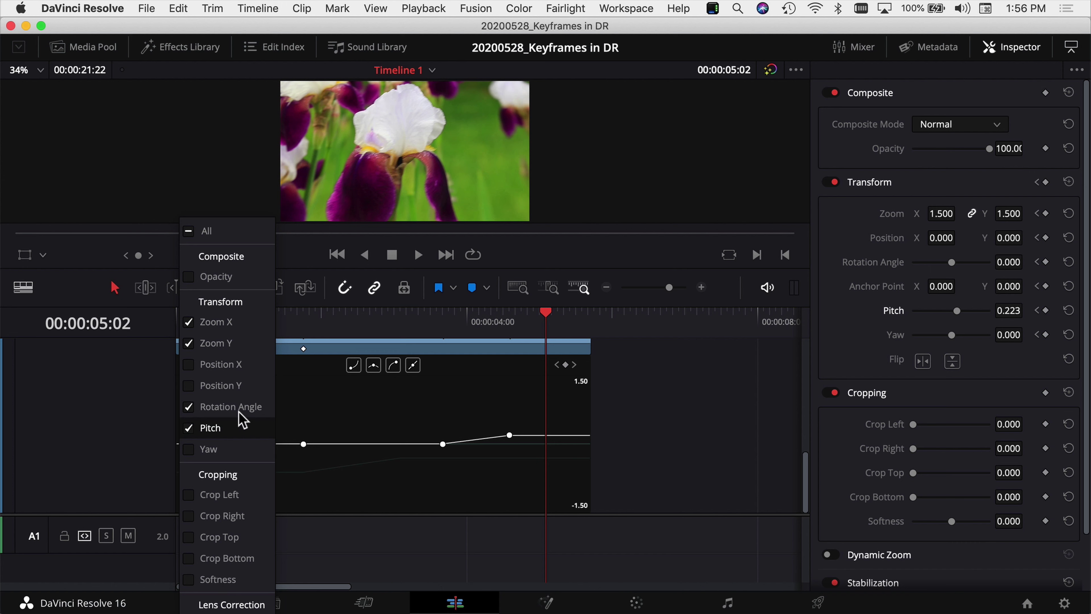
pyautogui.click(188, 408)
pyautogui.click(217, 429)
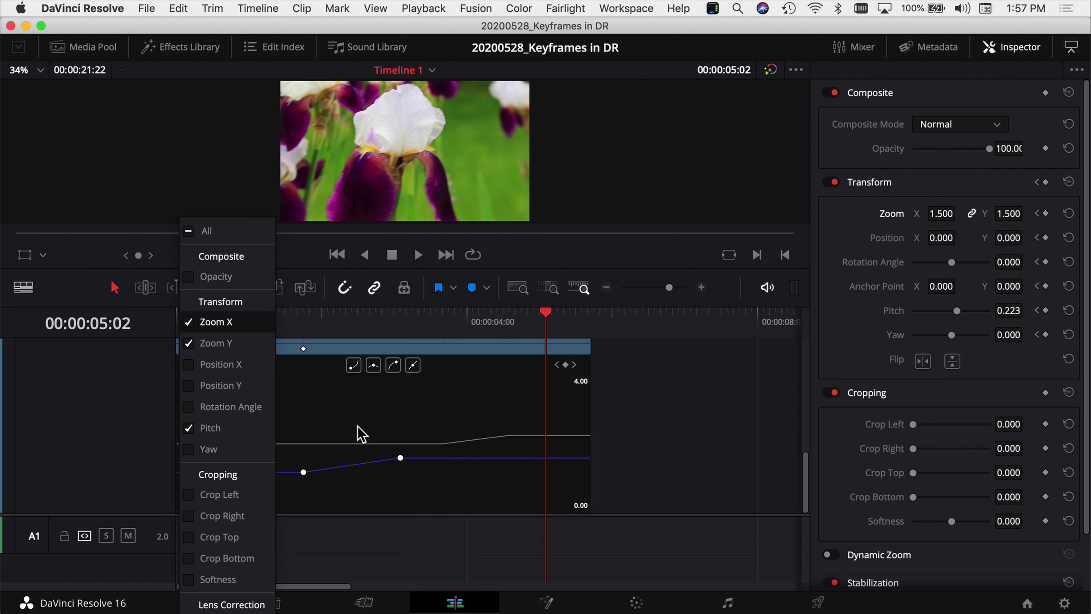
pyautogui.click(359, 434)
# Play back the clip from 00:00:00:19 to compare the zoom and pitch motion with their curves.
pyautogui.click(234, 317)
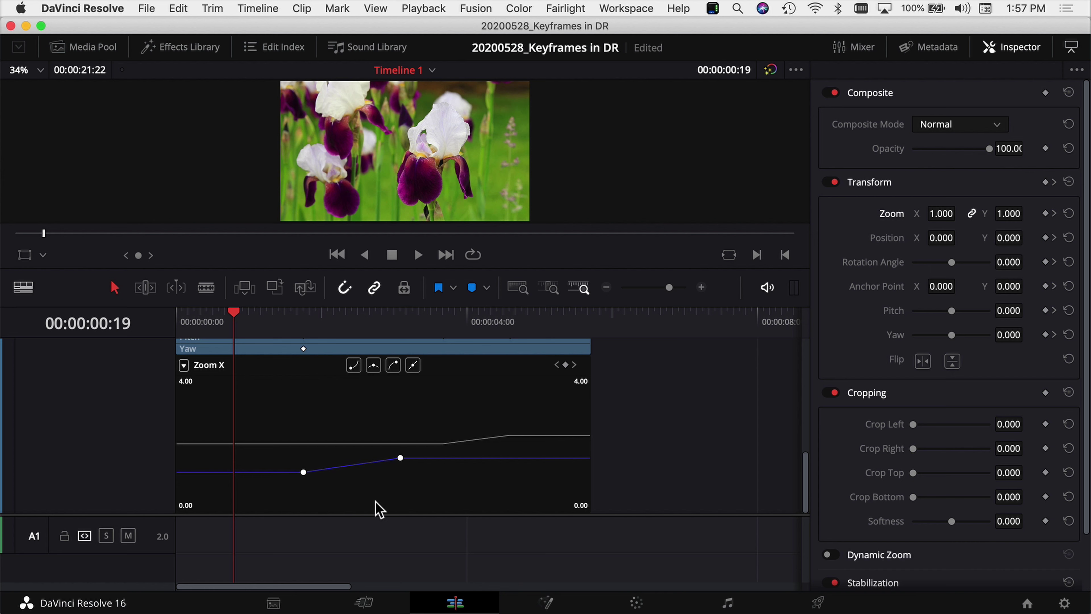
pyautogui.press('space')
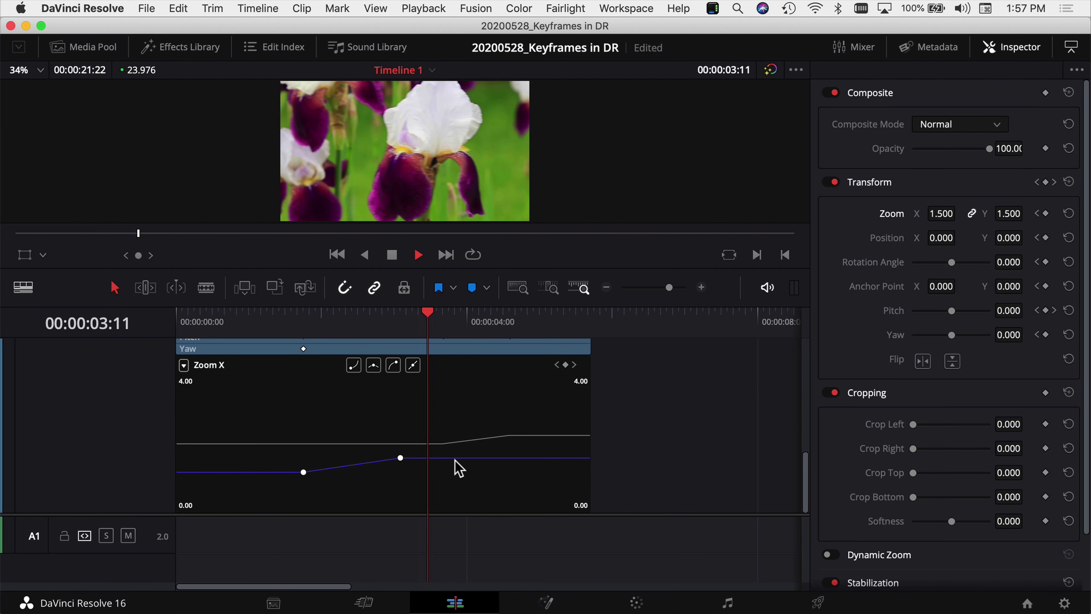
pyautogui.press('space')
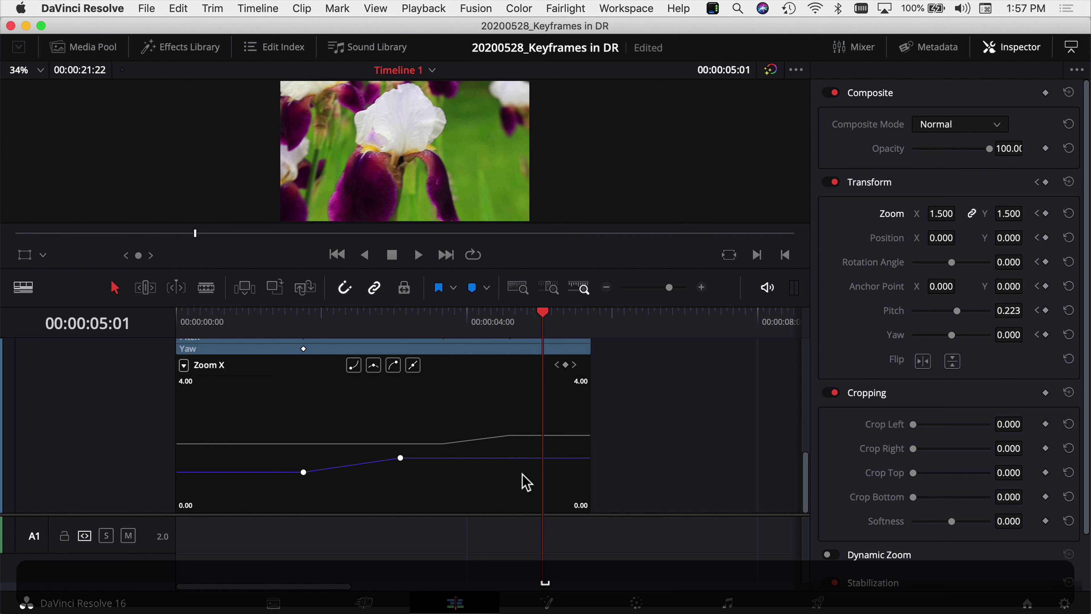
# Switch the curve editor's active curve to Pitch, to Zoom Y, and back to Pitch.
pyautogui.click(184, 365)
pyautogui.click(207, 427)
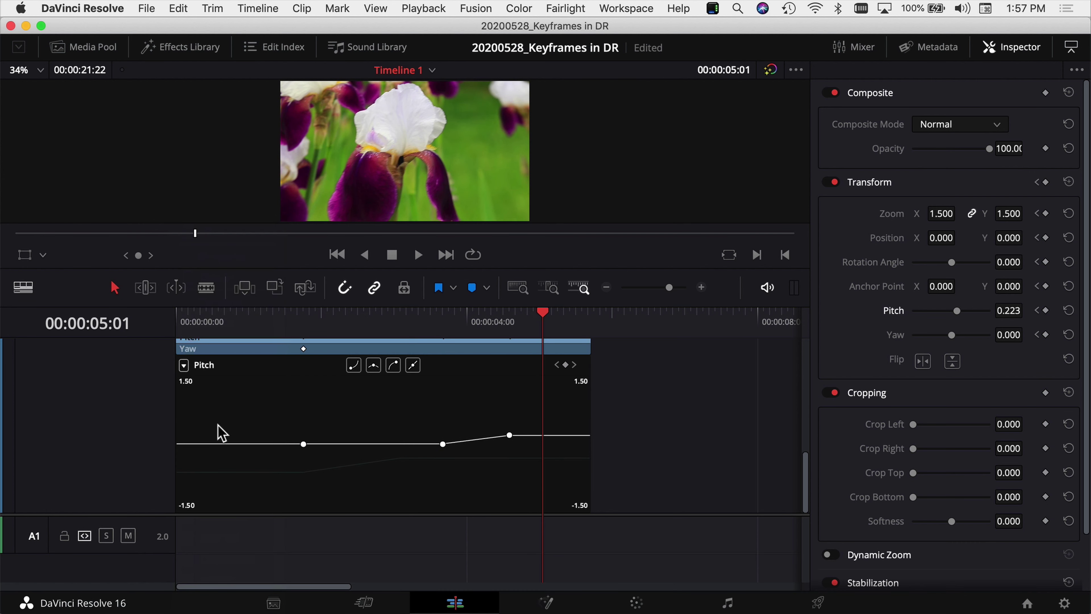
pyautogui.click(285, 472)
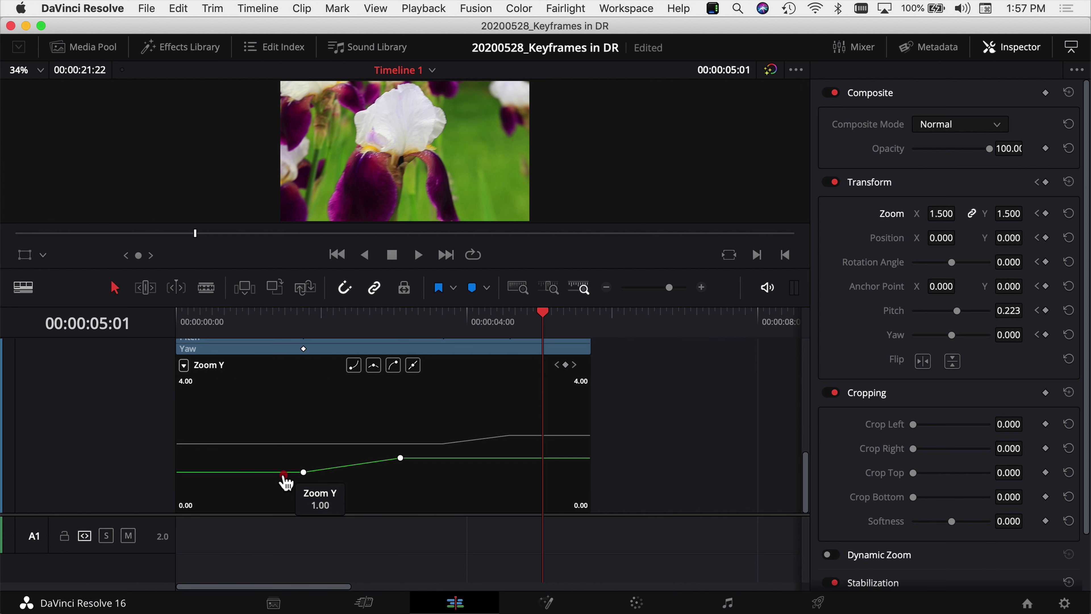
pyautogui.click(288, 443)
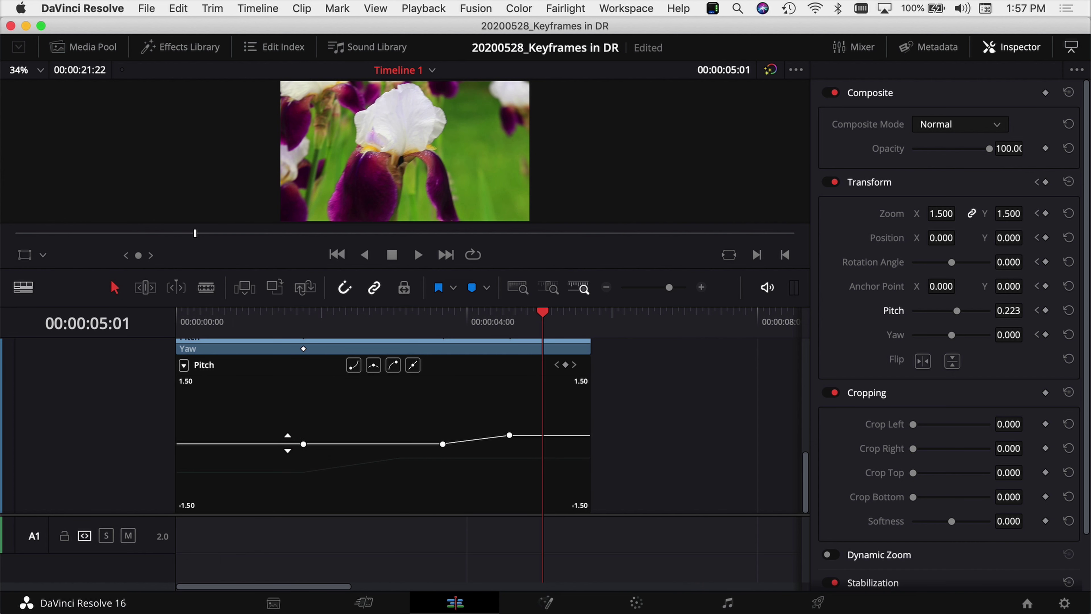
# Play back the clip from between the first two zoom keyframes to compare its motion with the Pitch curve.
pyautogui.click(365, 318)
pyautogui.press('space')
pyautogui.press('space')
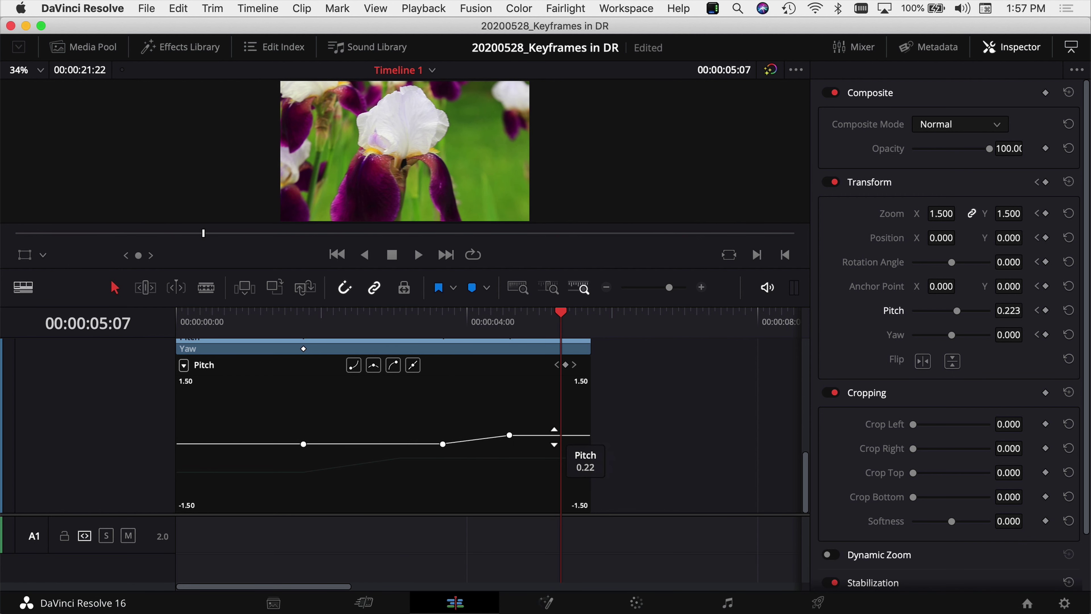
# On the Zoom Y curve, raise the second keyframe's level to about 2.01 and lower the first keyframe's level slightly.
pyautogui.click(353, 471)
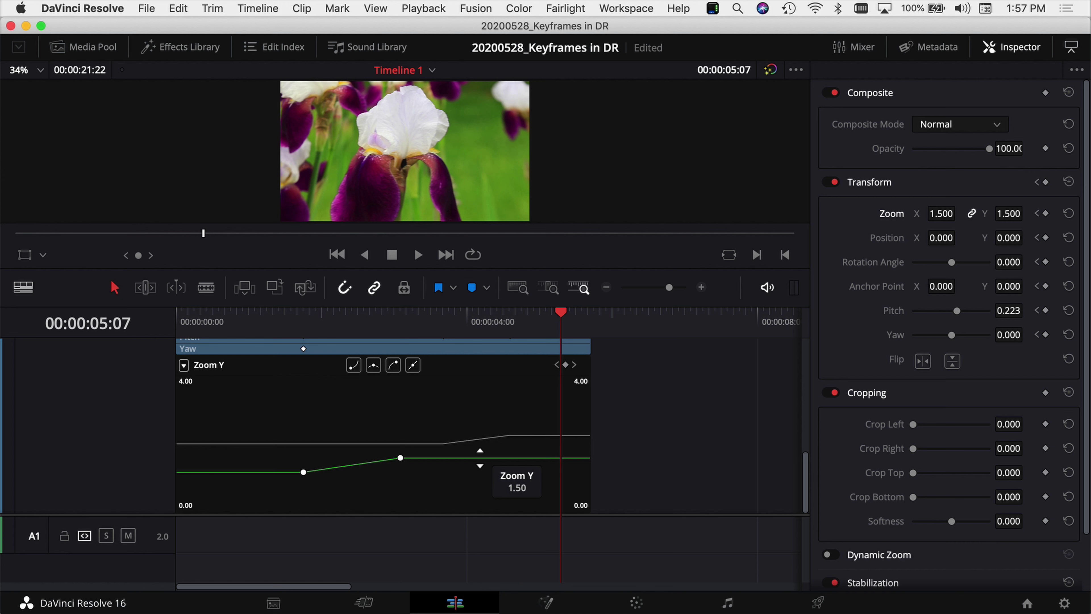
pyautogui.moveTo(479, 456); pyautogui.dragTo(477, 413)
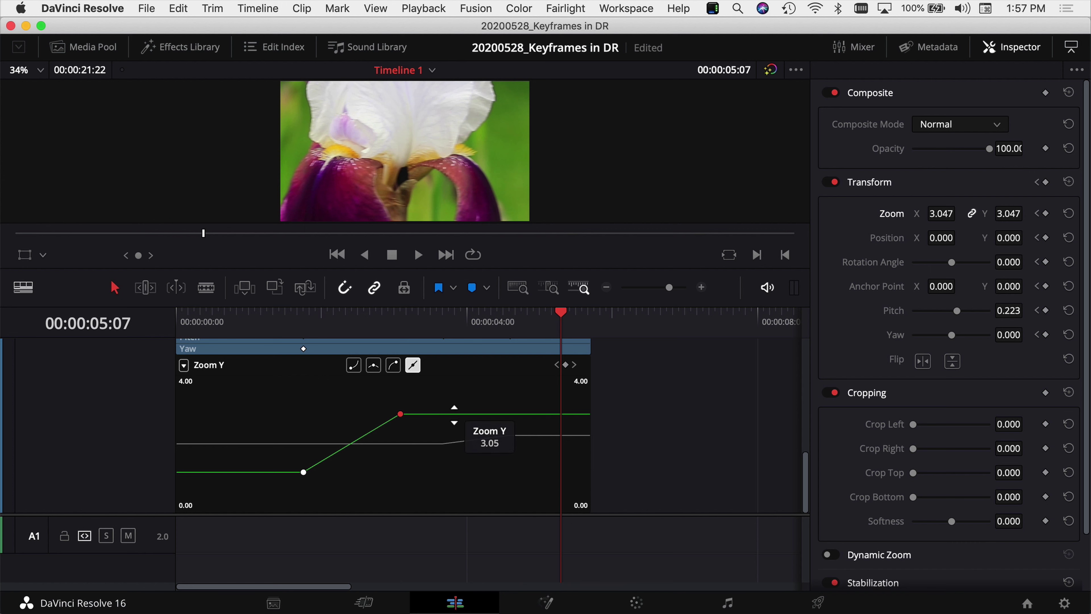
pyautogui.moveTo(455, 414); pyautogui.dragTo(491, 443)
pyautogui.moveTo(256, 473)
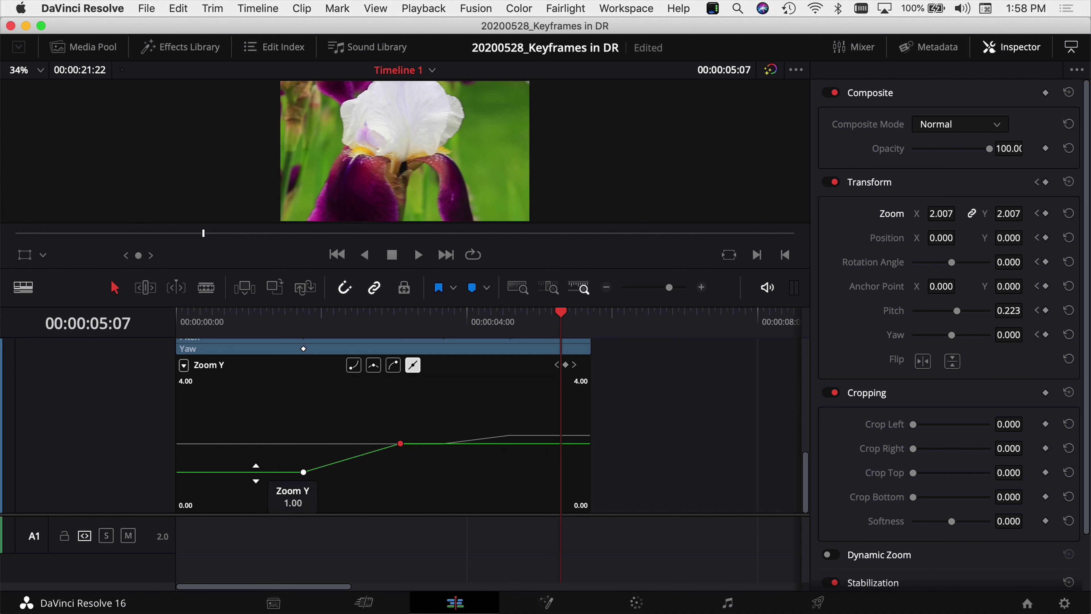
pyautogui.moveTo(256, 473); pyautogui.dragTo(256, 481)
# Play back the clip from before the first zoom keyframe to check the steeper zoom.
pyautogui.click(234, 317)
pyautogui.press('space')
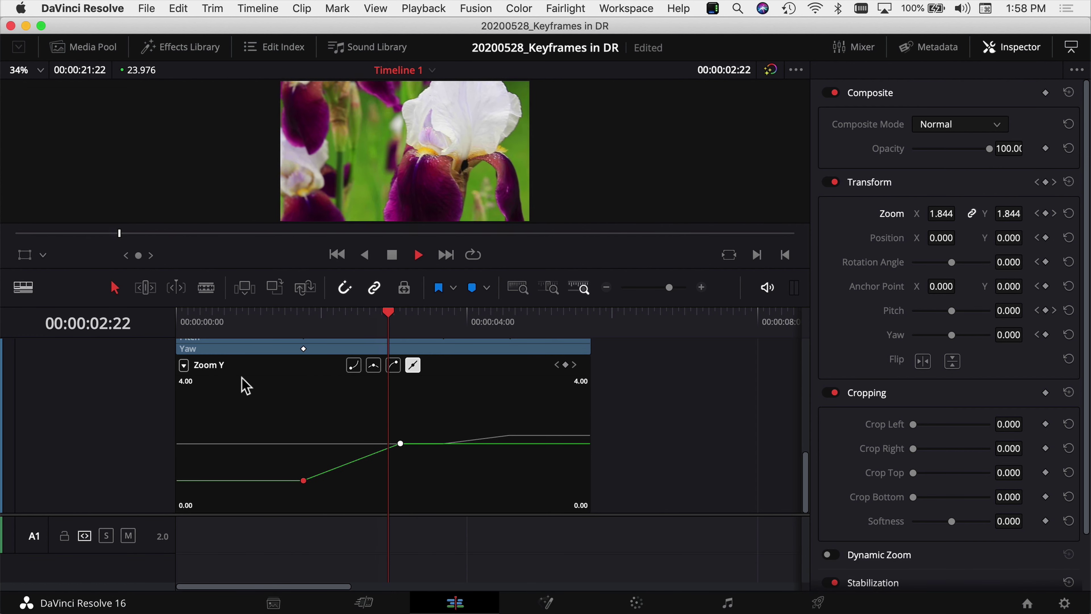
pyautogui.press('space')
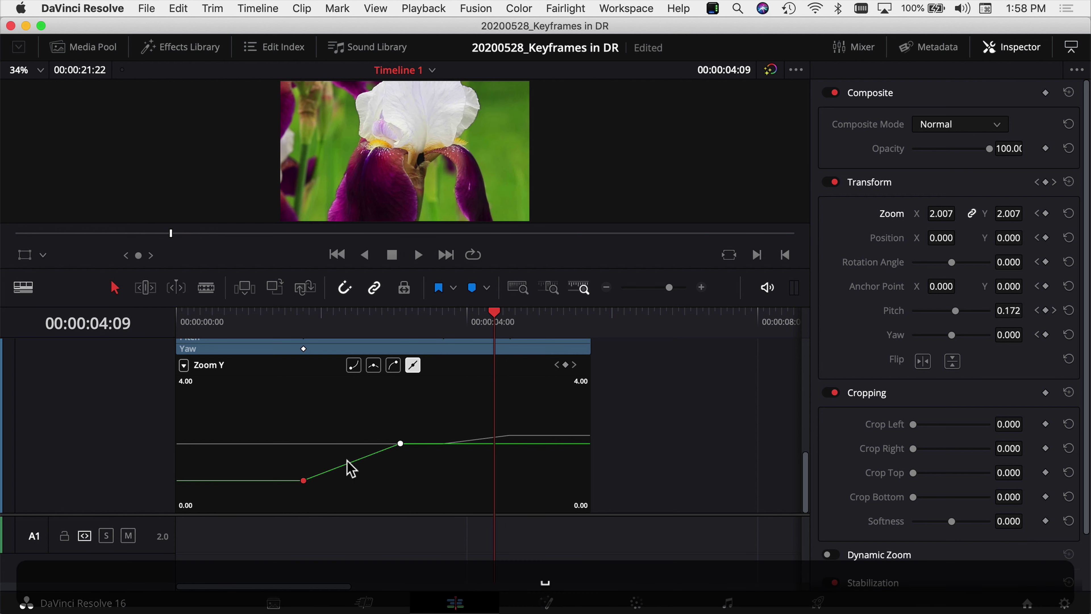
# Select the first keyframe on the Zoom X curve and place the playhead on it at 00:00:01:18.
pyautogui.click(342, 466)
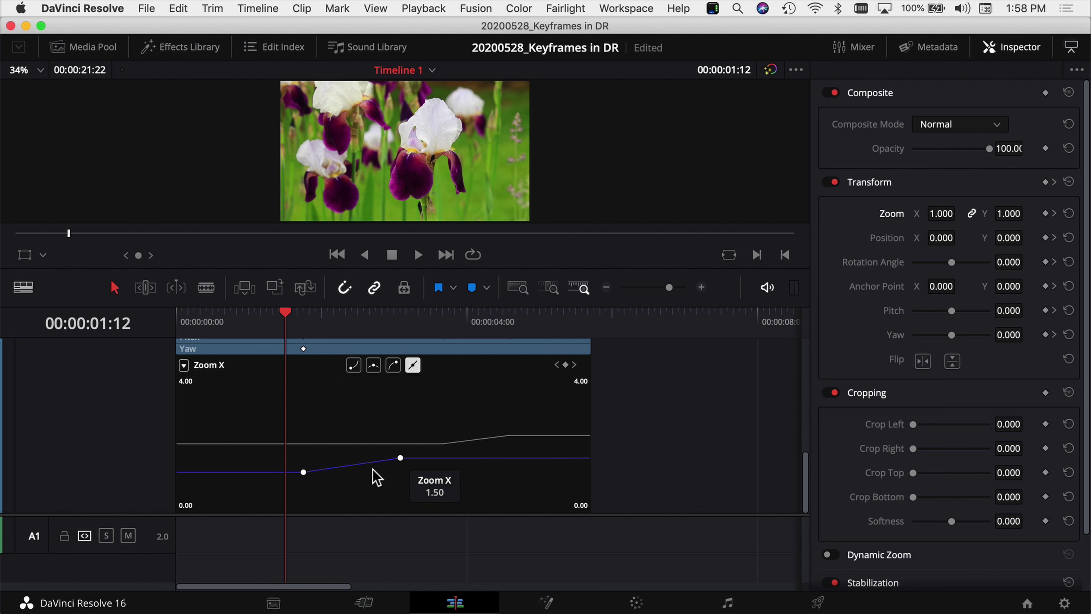
pyautogui.click(303, 472)
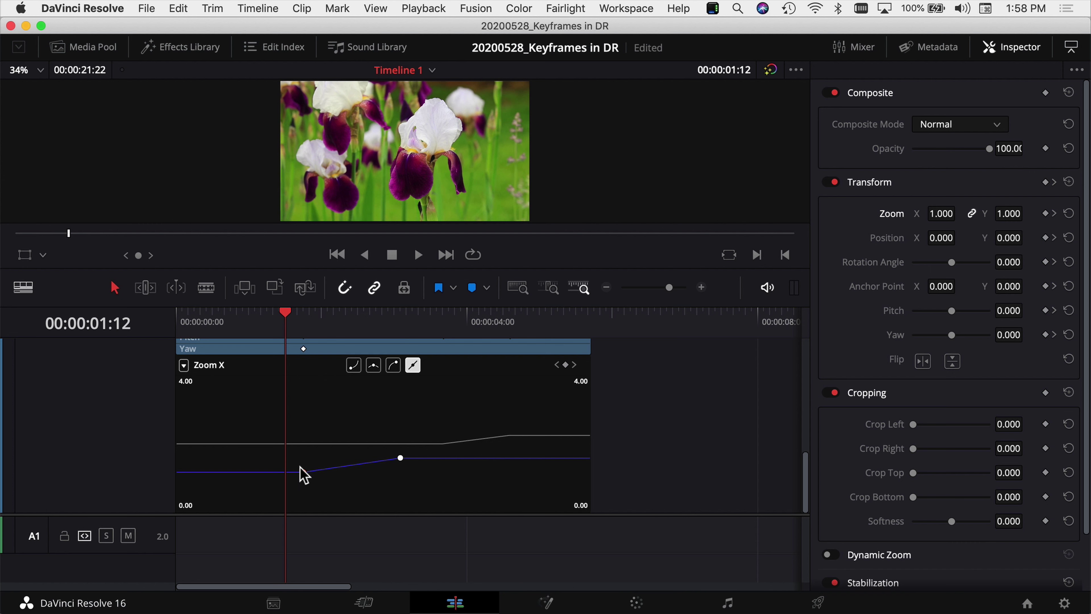
pyautogui.moveTo(289, 316); pyautogui.dragTo(299, 317)
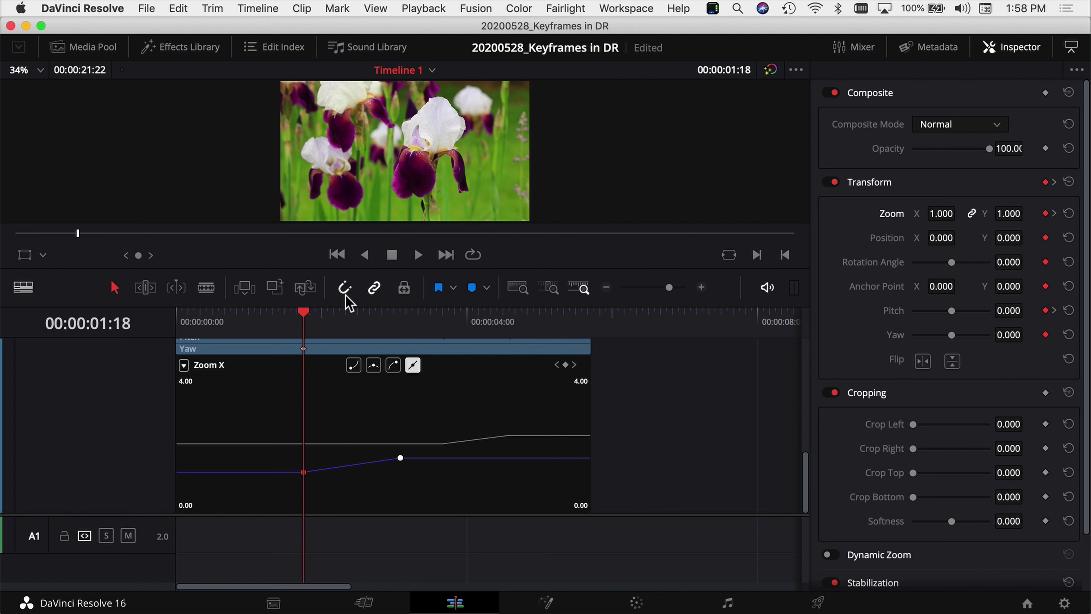
# Jump the playhead to the second Zoom X keyframe and back to the first with the curve editor's keyframe navigation.
pyautogui.click(344, 295)
pyautogui.click(400, 459)
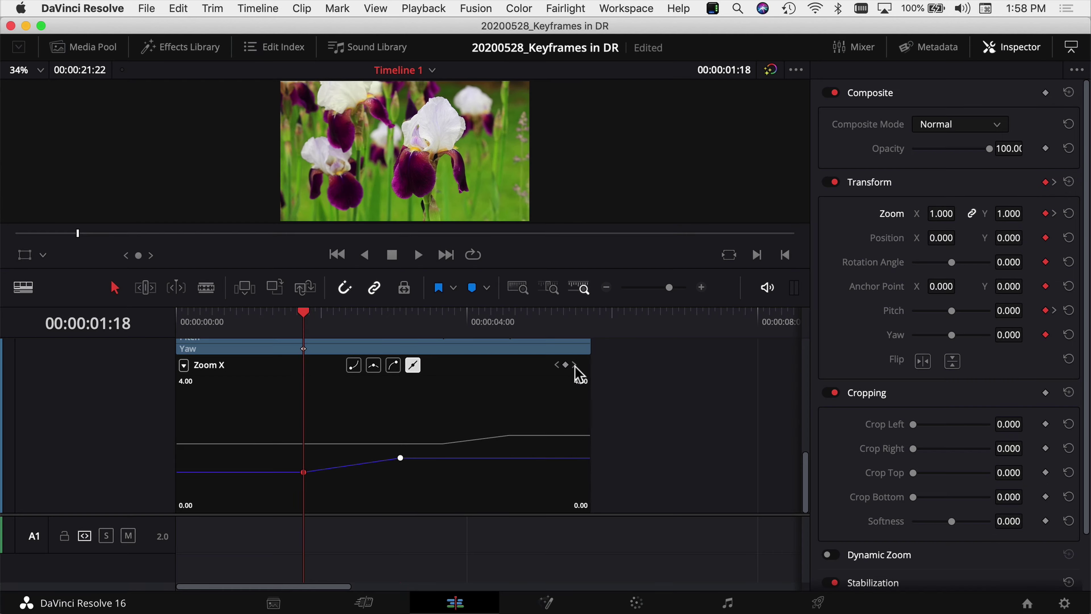
pyautogui.click(575, 366)
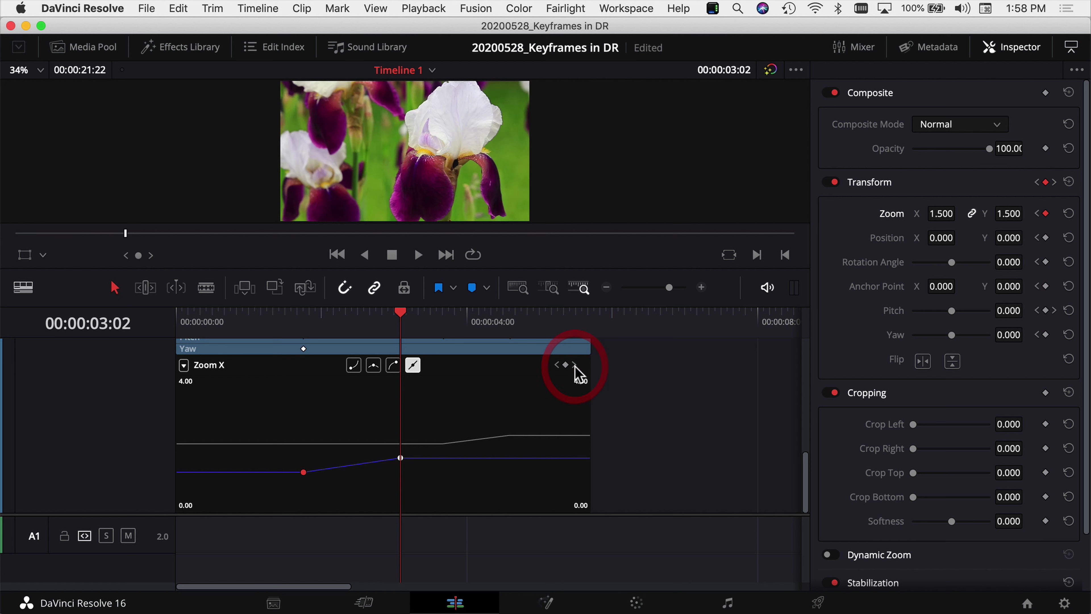
pyautogui.click(557, 365)
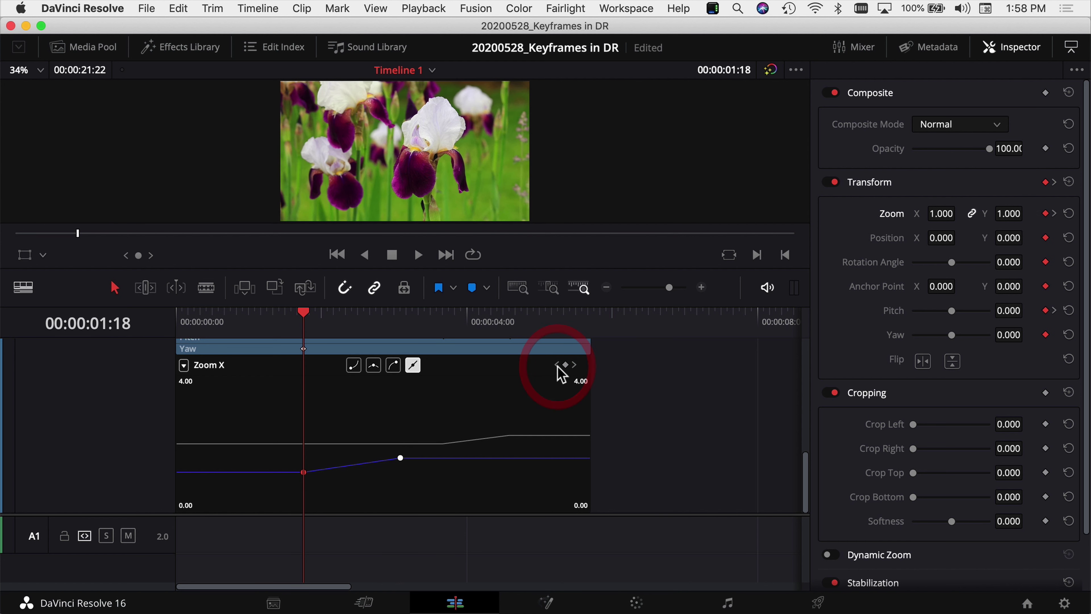
# Add a third Zoom X keyframe at 00:00:04:00 and lower its value to about 1.21.
pyautogui.click(575, 365)
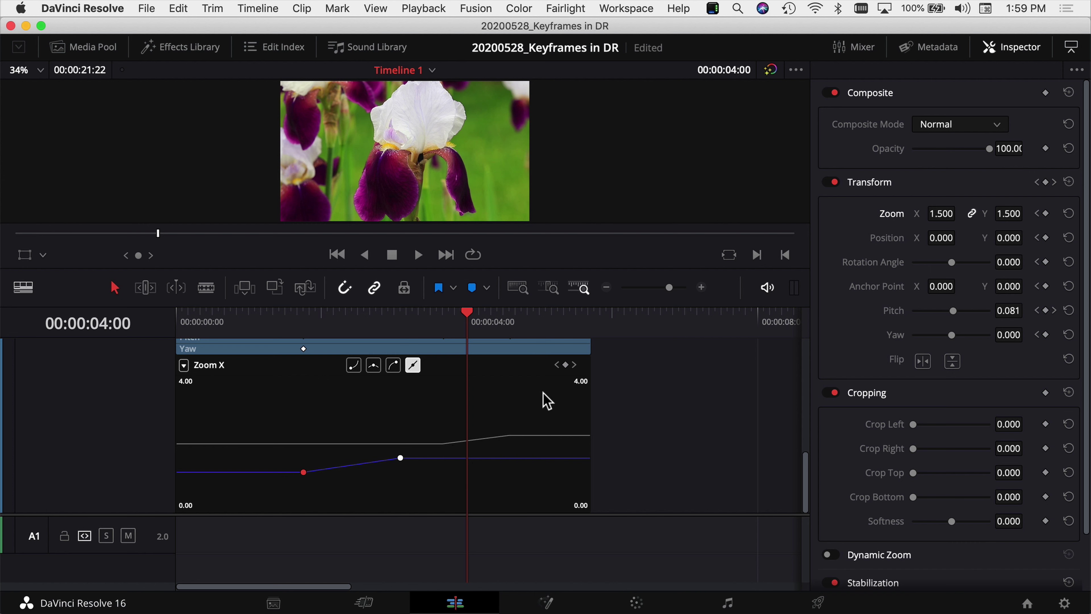
pyautogui.click(565, 364)
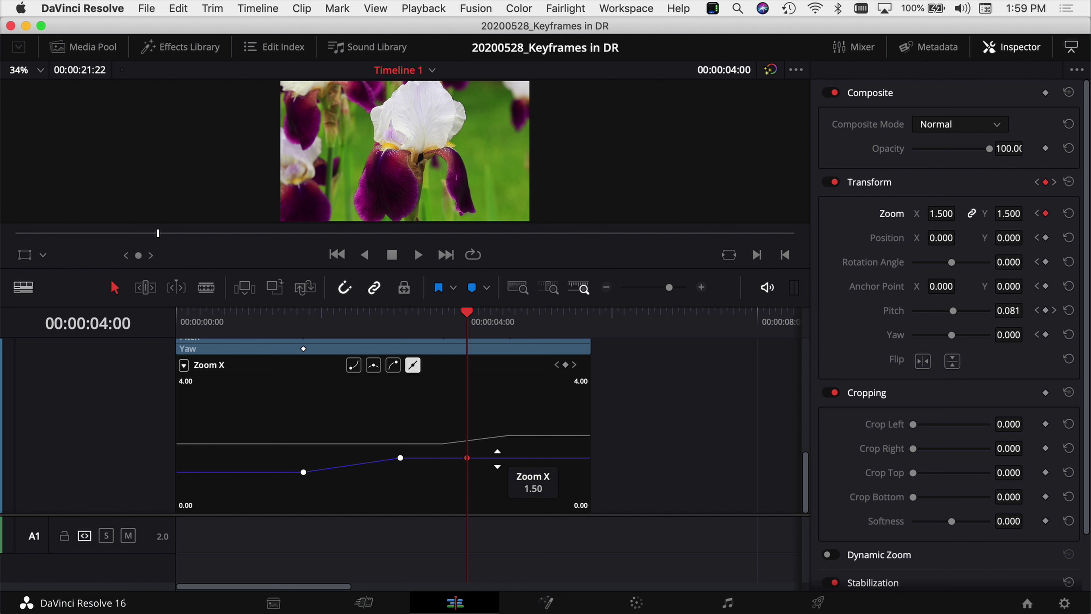
pyautogui.moveTo(497, 458); pyautogui.dragTo(496, 467)
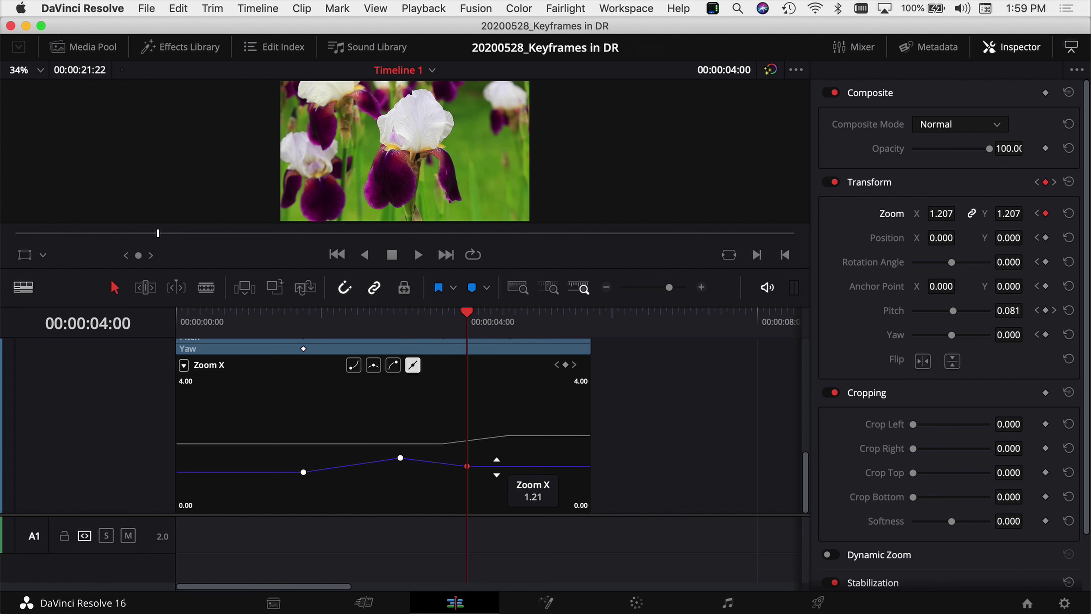
# Play back the clip to check the zoom-out produced by the third Zoom X keyframe.
pyautogui.click(260, 333)
pyautogui.press('space')
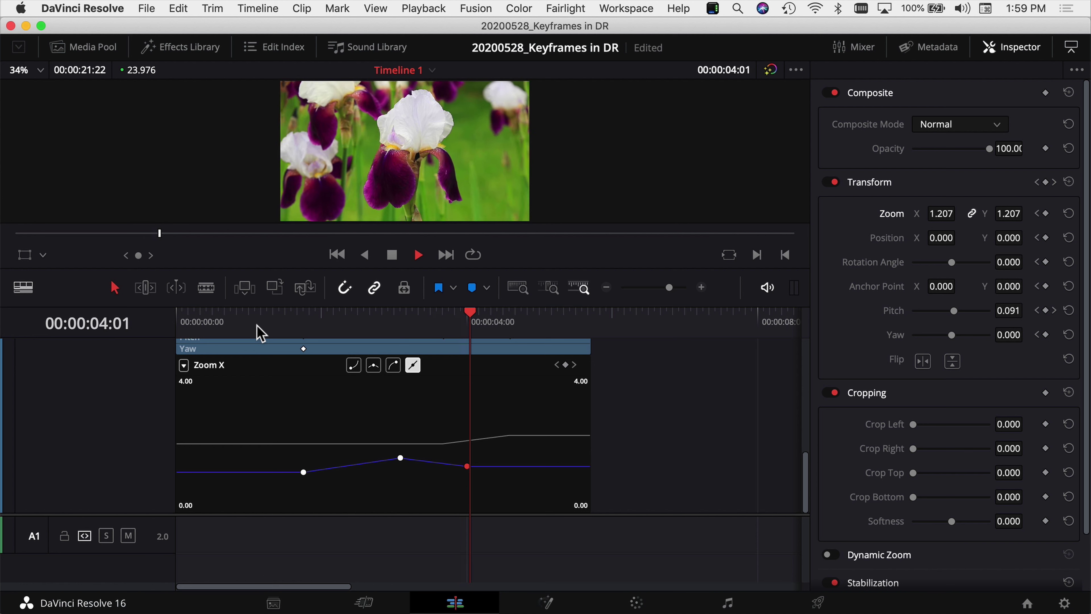
pyautogui.press('space')
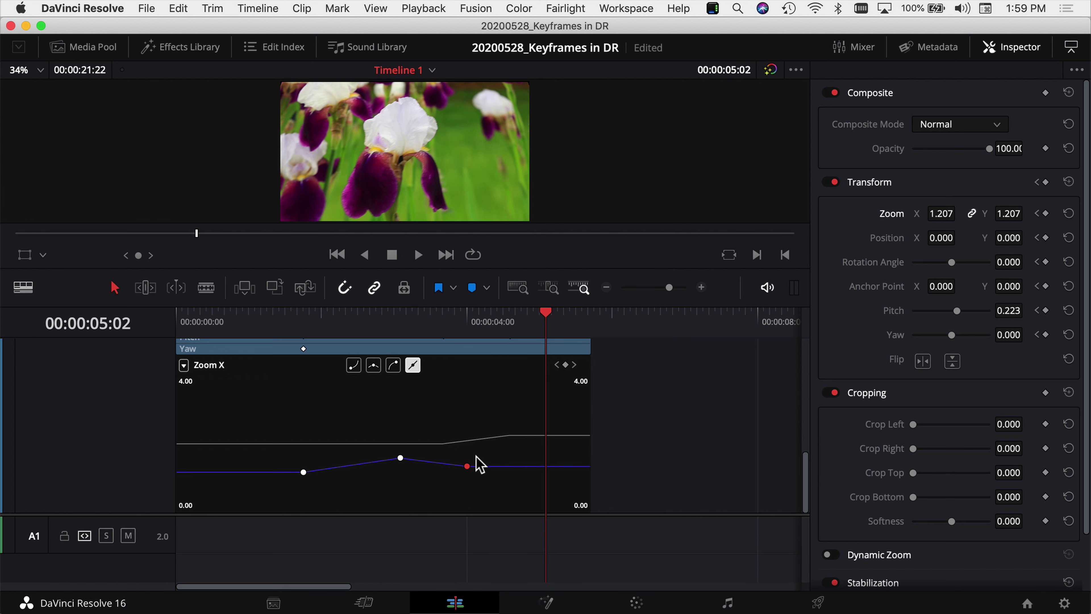
# Shift the third Zoom X keyframe in time and value, leaving it just after 00:00:04:00 at a zoom of about 1.26.
pyautogui.moveTo(467, 468)
pyautogui.mouseDown()
pyautogui.moveTo(455, 441)
pyautogui.moveTo(484, 414)
pyautogui.moveTo(465, 482)
pyautogui.moveTo(506, 395)
pyautogui.moveTo(480, 406)
pyautogui.moveTo(448, 390)
pyautogui.moveTo(438, 446)
pyautogui.moveTo(492, 453)
pyautogui.moveTo(487, 415)
pyautogui.moveTo(492, 434)
pyautogui.moveTo(479, 422)
pyautogui.moveTo(480, 441)
pyautogui.moveTo(458, 470)
pyautogui.mouseUp()
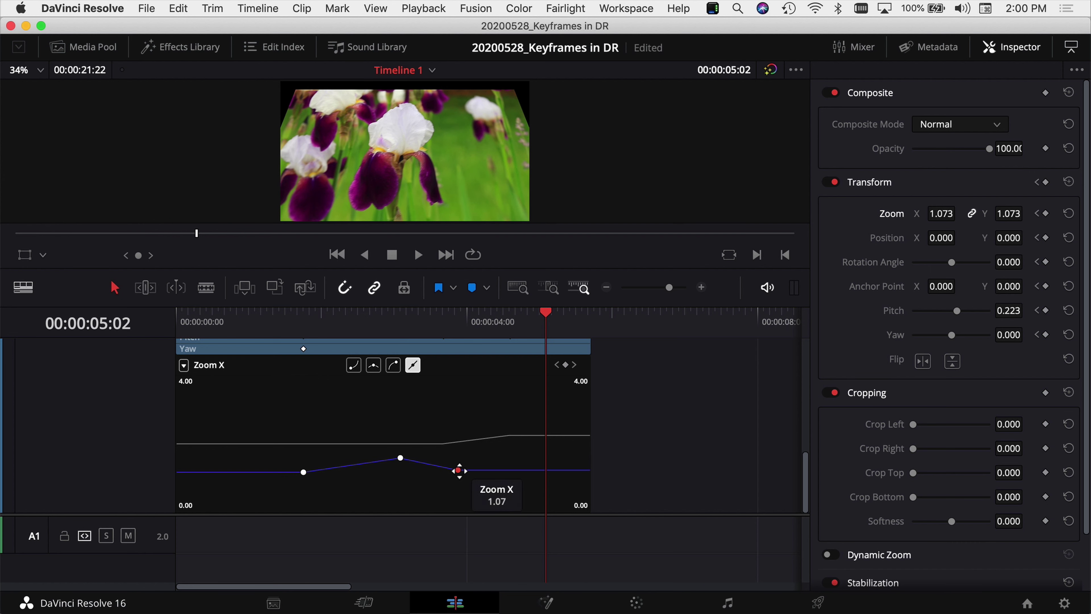
pyautogui.moveTo(458, 470); pyautogui.dragTo(488, 470)
pyautogui.press('super+z')
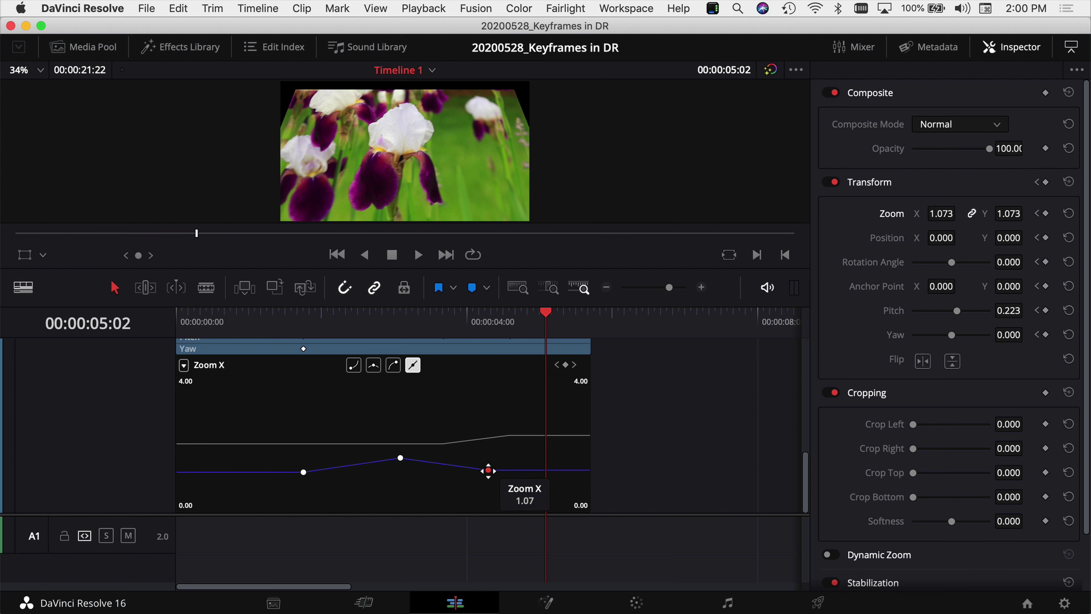
pyautogui.press('shift')
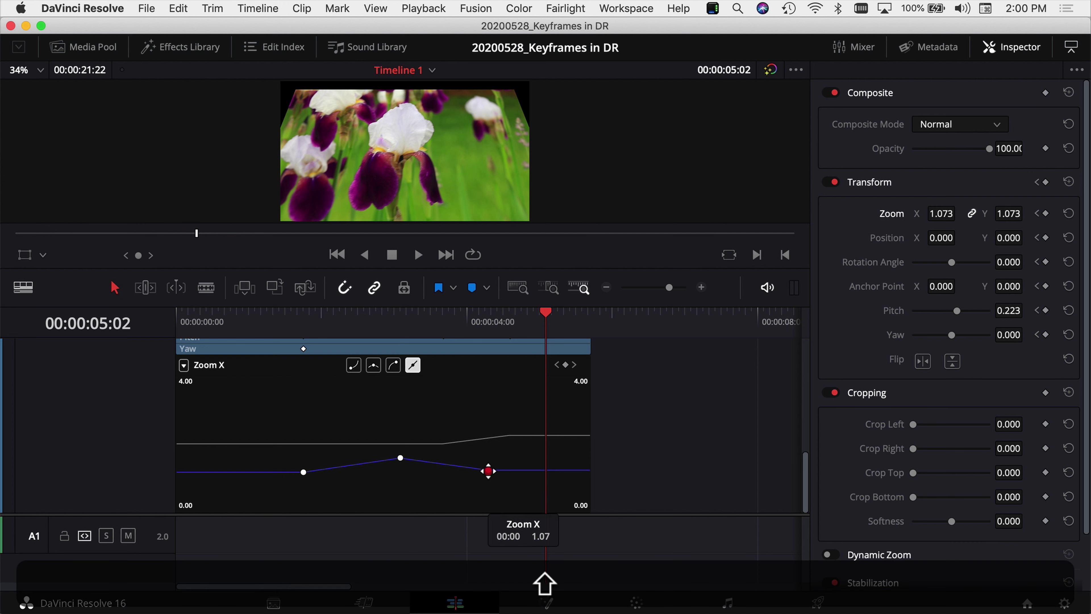
pyautogui.moveTo(488, 470)
pyautogui.mouseDown()
pyautogui.moveTo(460, 431)
pyautogui.moveTo(488, 449)
pyautogui.moveTo(491, 467)
pyautogui.moveTo(519, 464)
pyautogui.moveTo(472, 474)
pyautogui.mouseUp()
# Delete the third keyframe from the Zoom Y curve.
pyautogui.scroll(2, 472, 475)
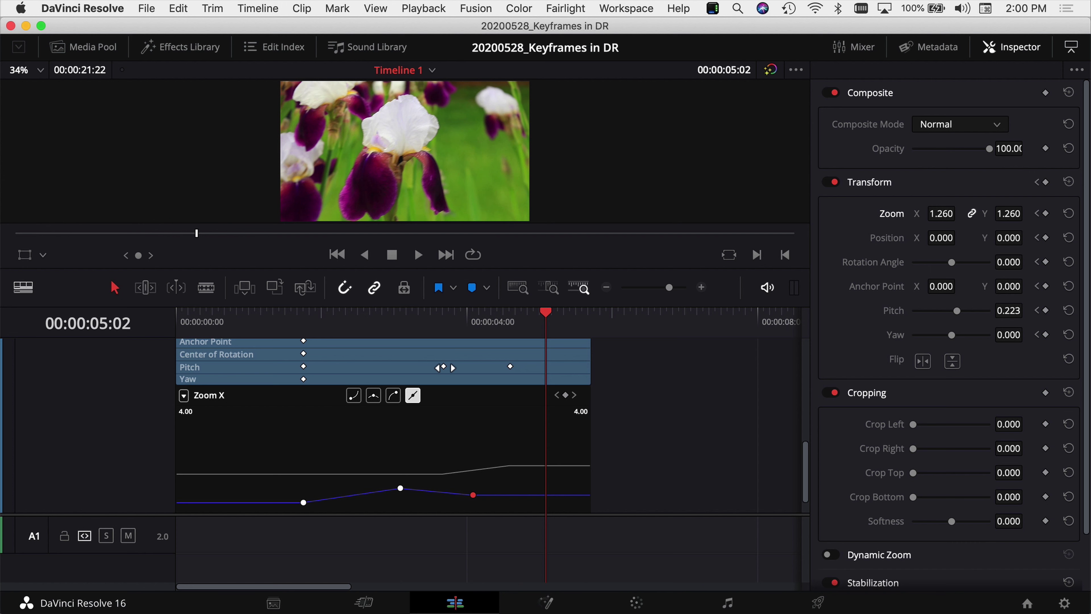
pyautogui.moveTo(444, 367)
pyautogui.mouseDown()
pyautogui.moveTo(434, 367)
pyautogui.moveTo(456, 368)
pyautogui.moveTo(369, 369)
pyautogui.moveTo(444, 368)
pyautogui.mouseUp()
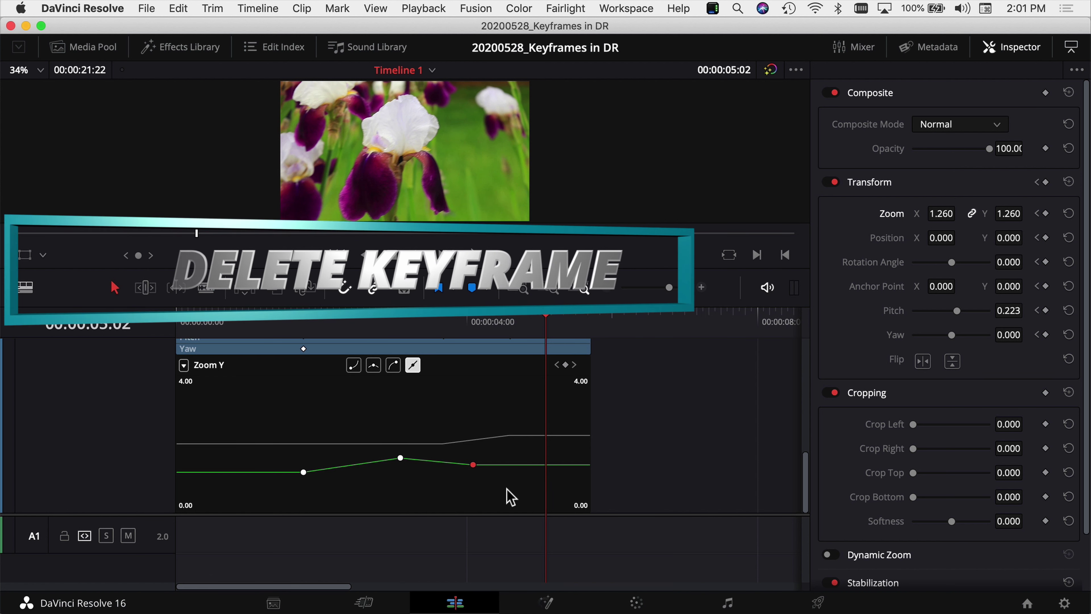
pyautogui.click(472, 464)
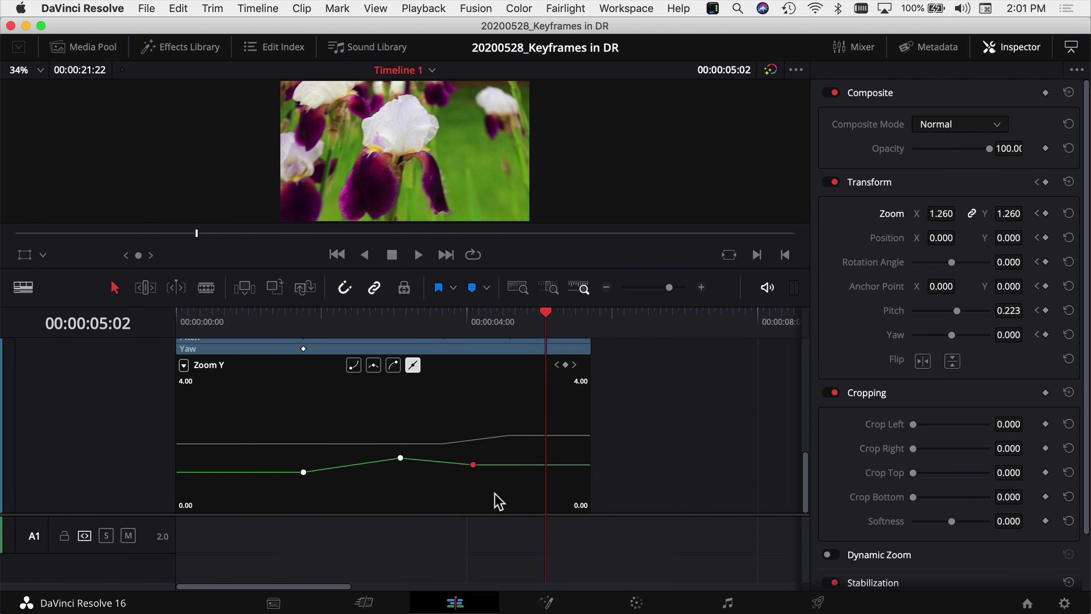
pyautogui.press('BackSpace')
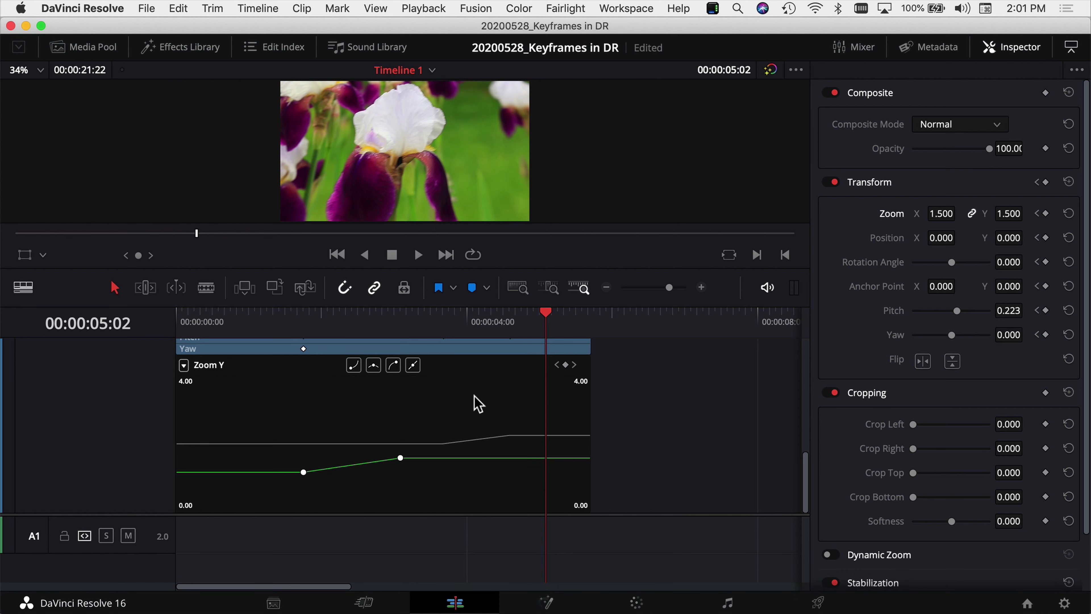
# Move the second Zoom Y keyframe slightly earlier with its zoom raised to about 2.35, and play back from about 00:00:01:05.
pyautogui.moveTo(401, 457); pyautogui.dragTo(384, 434)
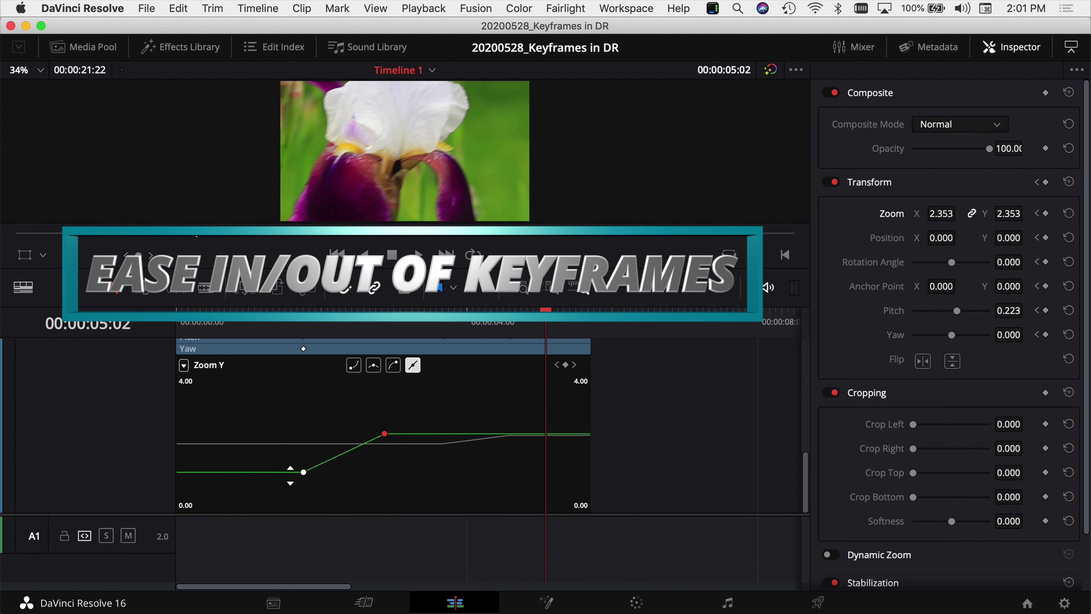
pyautogui.moveTo(404, 435)
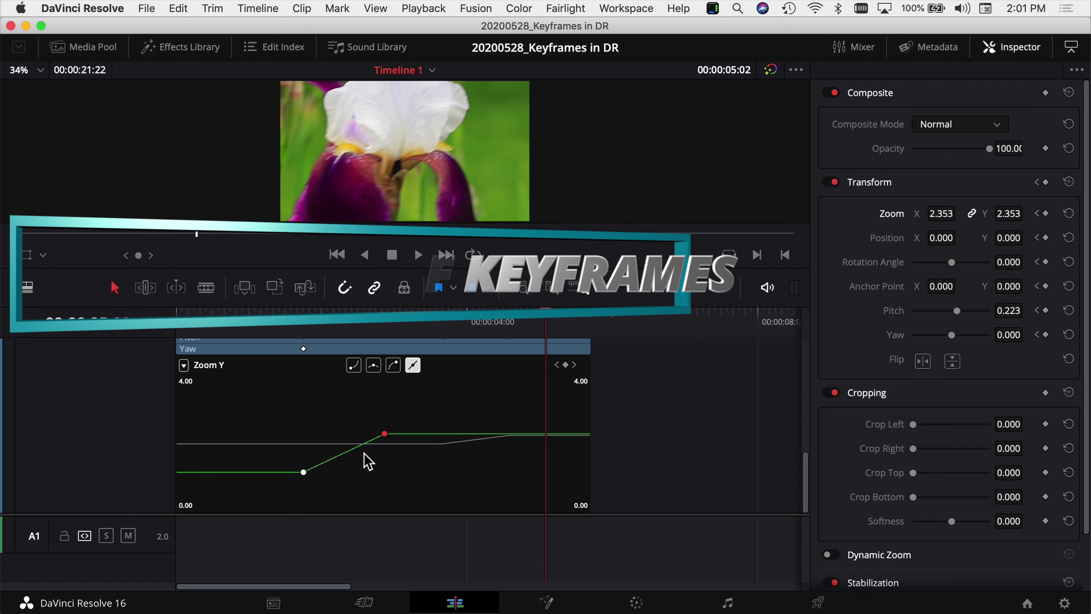
pyautogui.click(267, 322)
pyautogui.press('space')
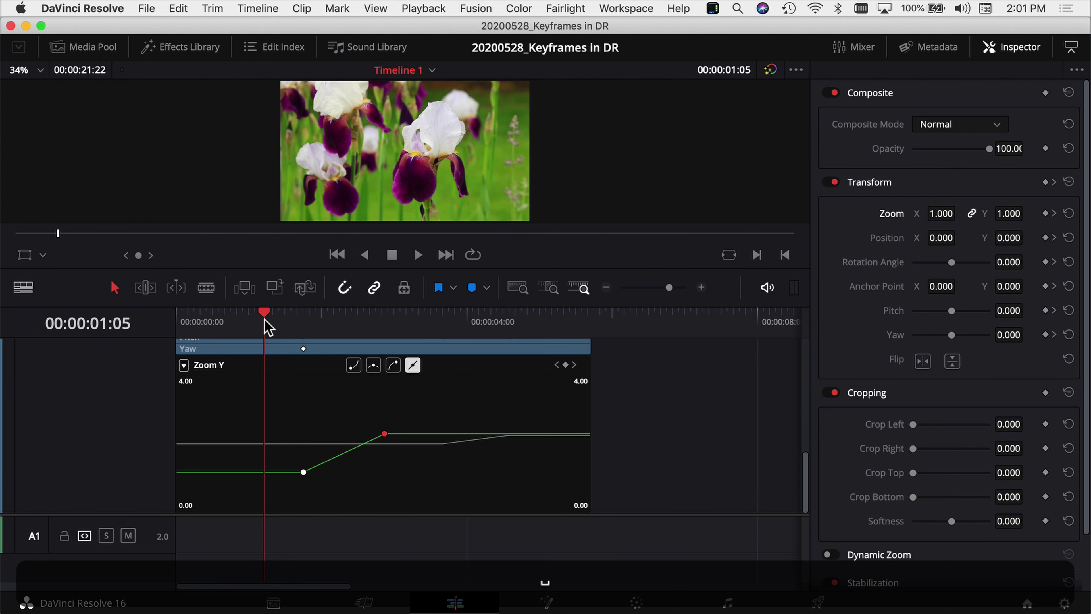
pyautogui.press('space')
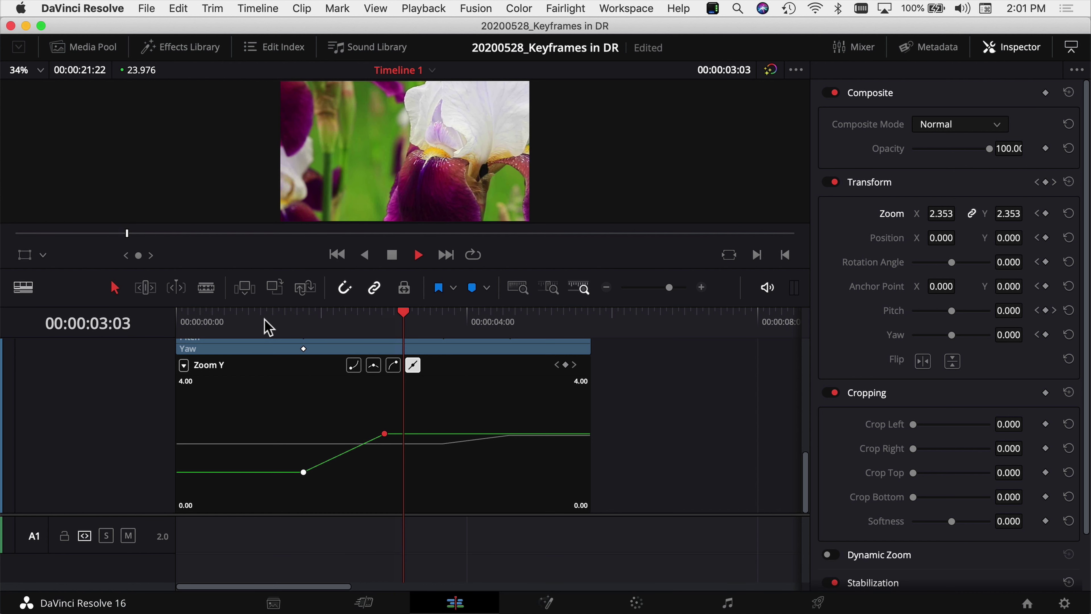
# Apply easing to the outgoing side of the first Zoom Y keyframe and the incoming side of the second keyframe.
pyautogui.moveTo(367, 443)
pyautogui.click(341, 482)
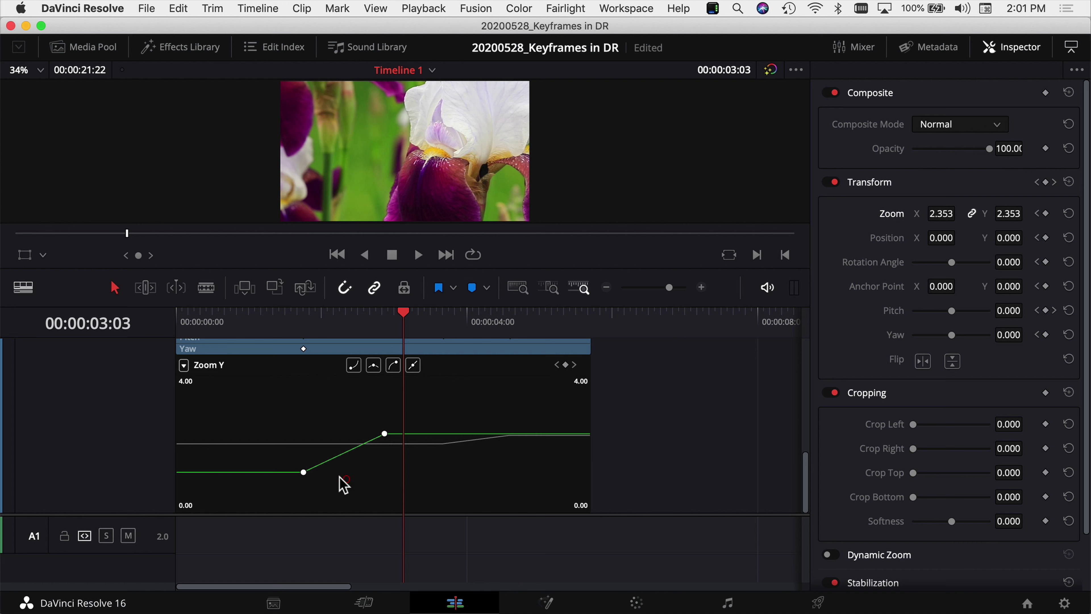
pyautogui.click(302, 473)
pyautogui.press('super+z')
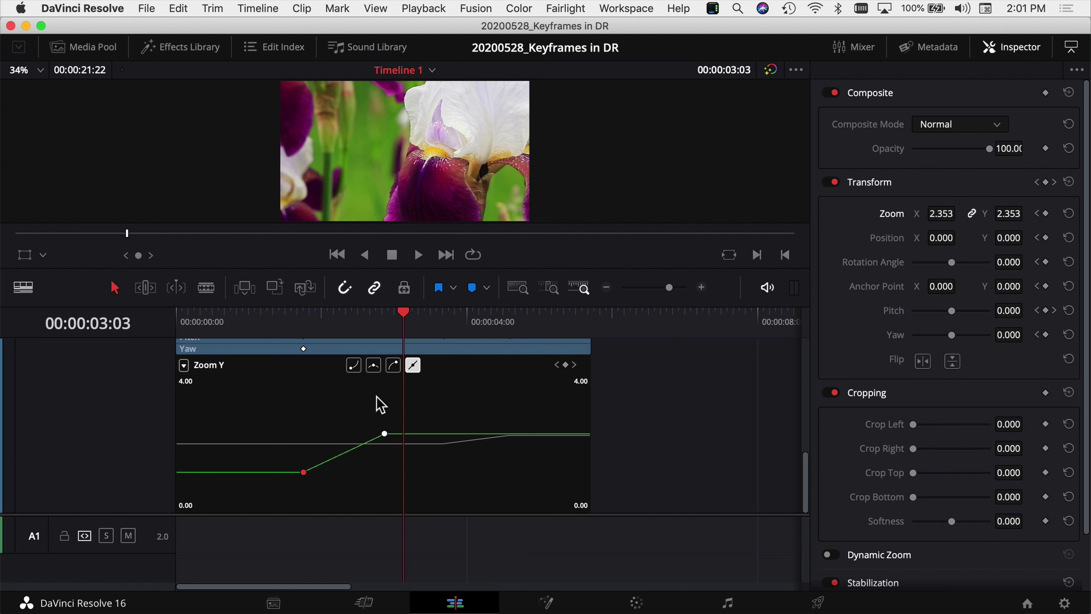
pyautogui.click(373, 366)
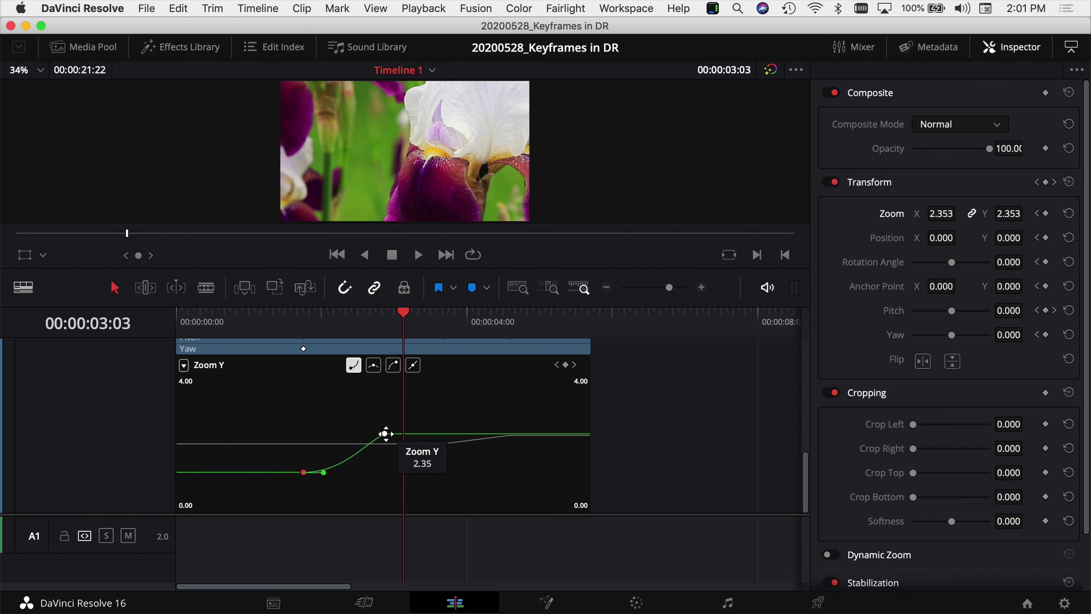
pyautogui.click(385, 434)
pyautogui.click(393, 368)
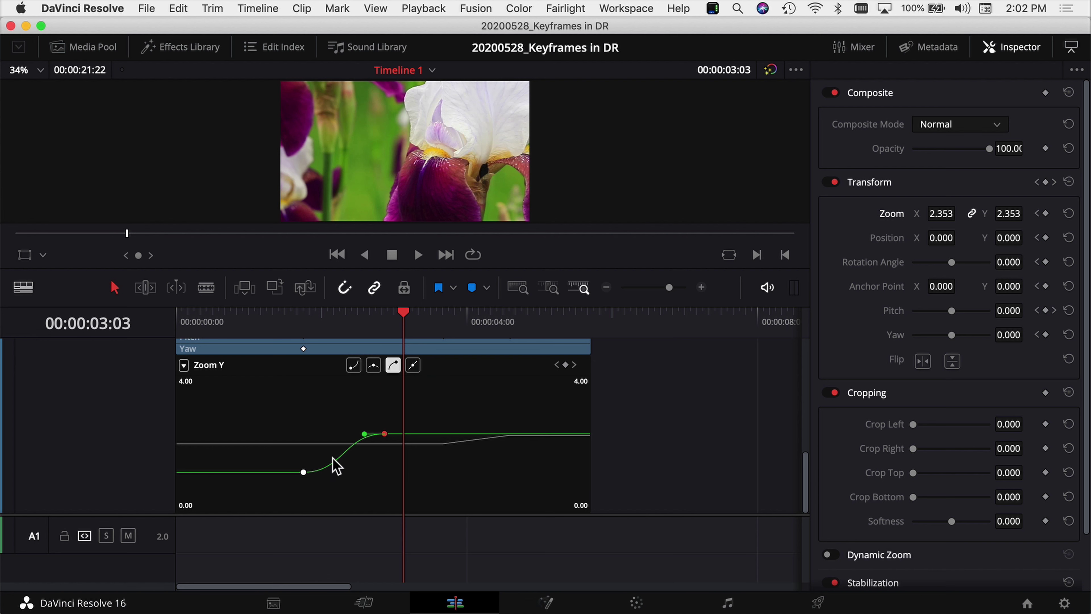
# Play back the eased Zoom Y animation from just after 00:00:01:00 to past the second keyframe.
pyautogui.click(261, 321)
pyautogui.press('space')
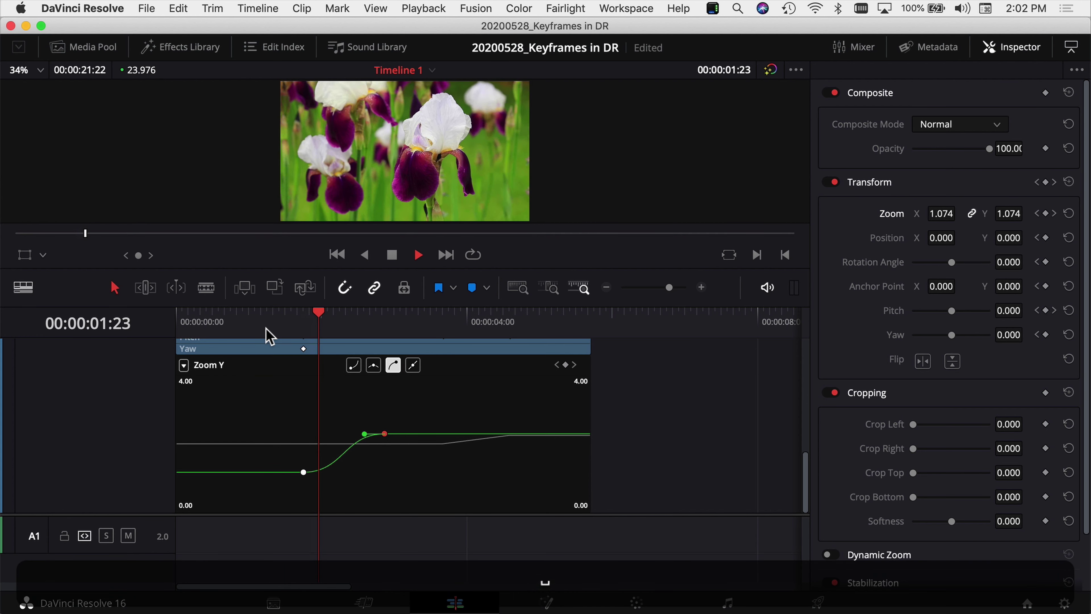
pyautogui.press('space')
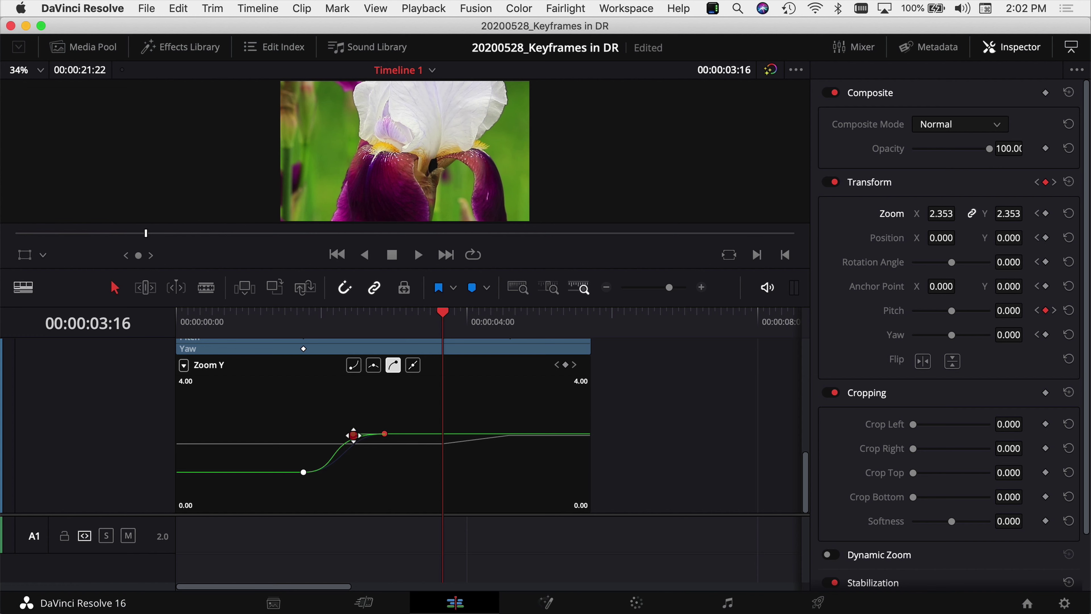
# Lengthen the easing handles of the second and first Zoom Y keyframes for a steeper ramp, and play back the zoom.
pyautogui.click(304, 472)
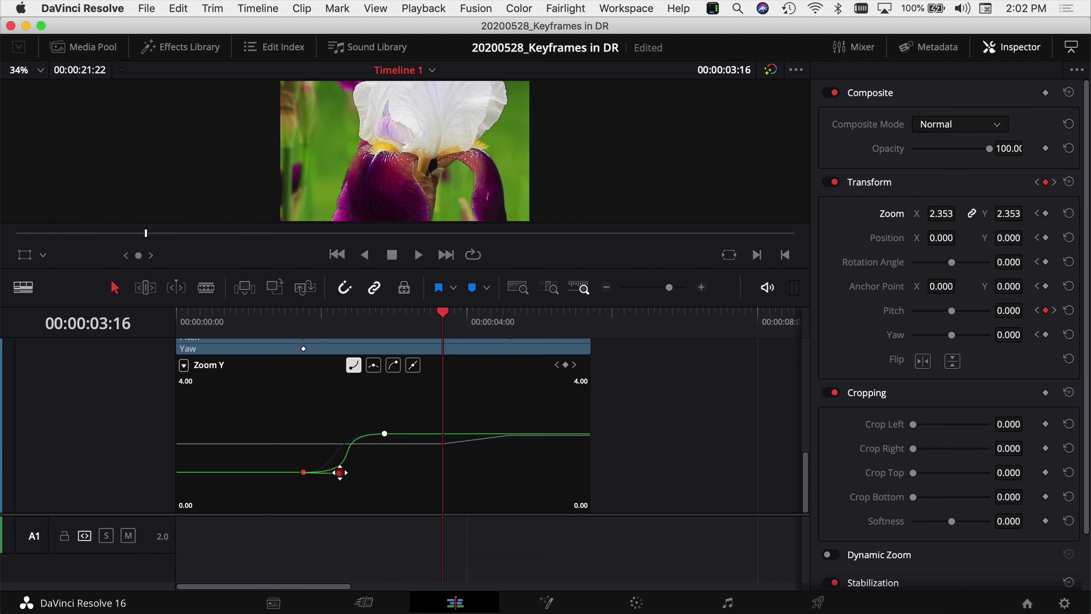
pyautogui.click(340, 472)
pyautogui.click(279, 322)
pyautogui.press('space')
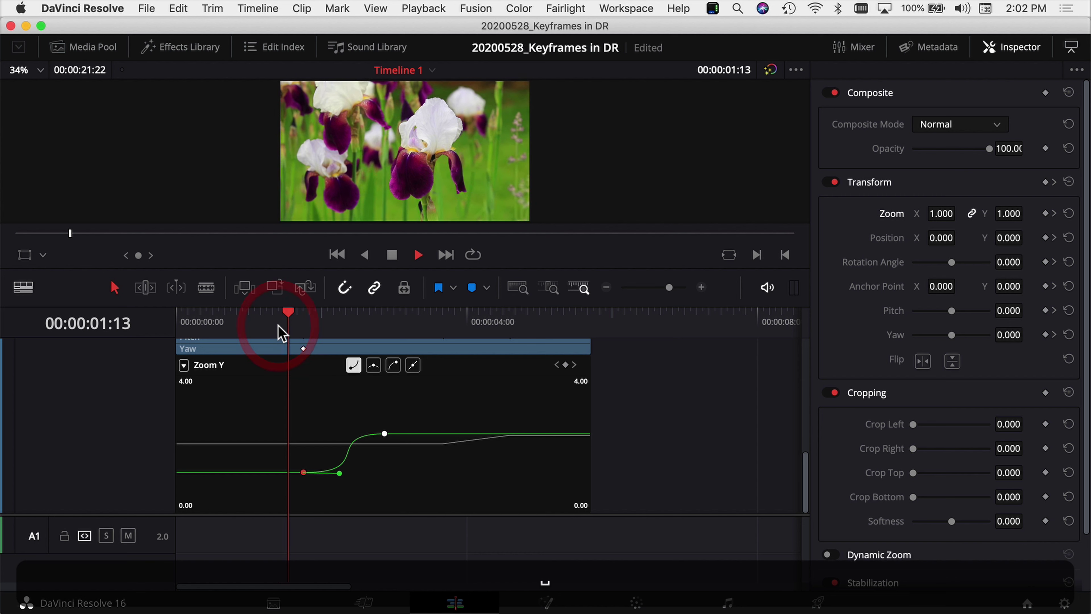
pyautogui.press('space')
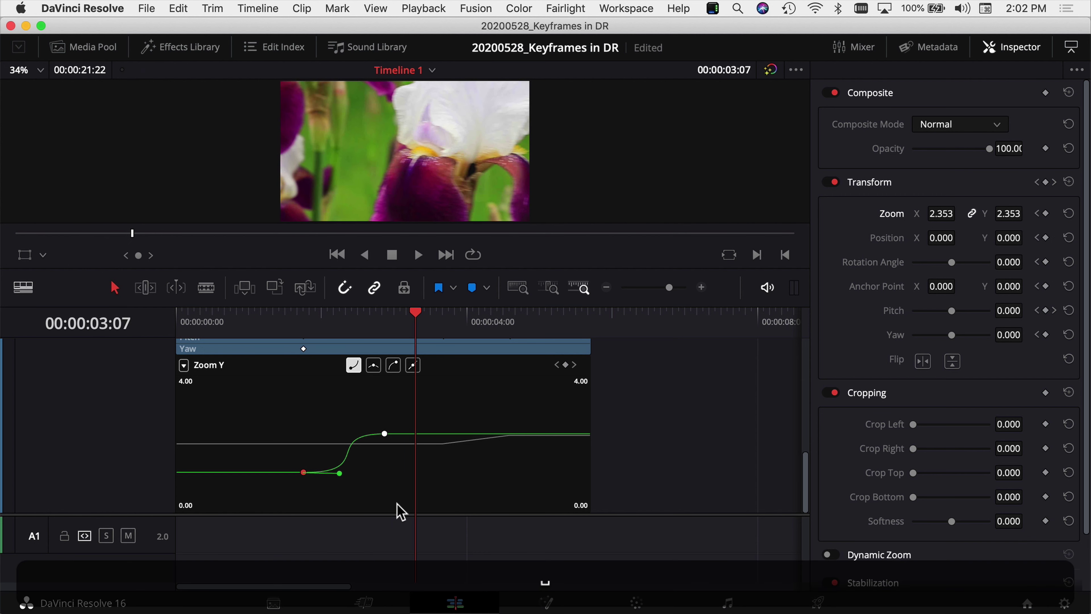
# Try an overshooting zoom by angling the first Zoom Y keyframe's easing handle steeply upward, and play it back from 00:00:01:08.
pyautogui.moveTo(340, 470); pyautogui.dragTo(338, 437)
pyautogui.click(329, 419)
pyautogui.click(273, 321)
pyautogui.press('space')
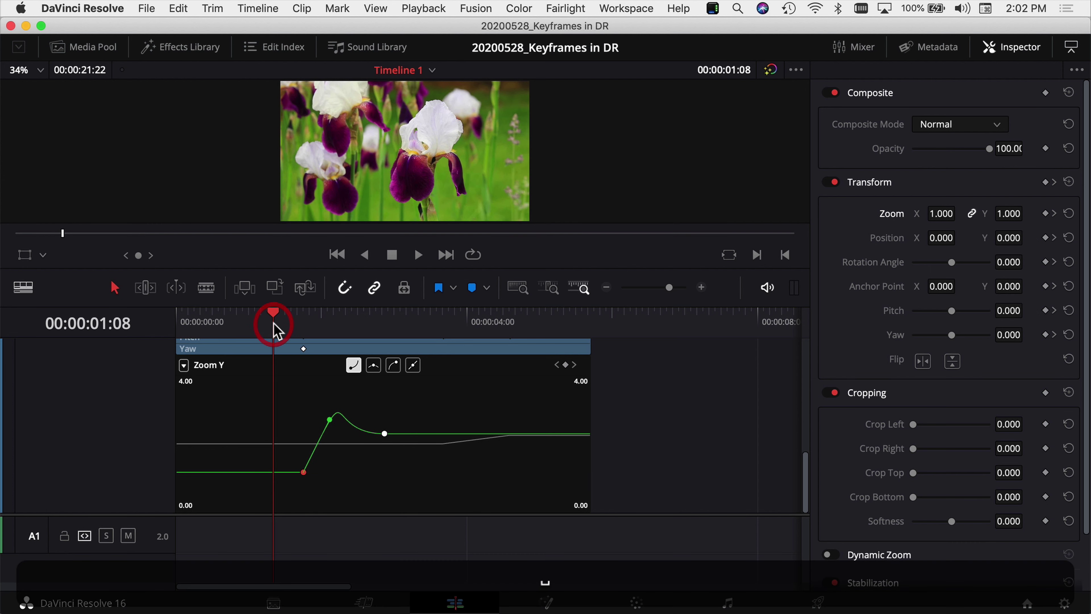
pyautogui.press('space')
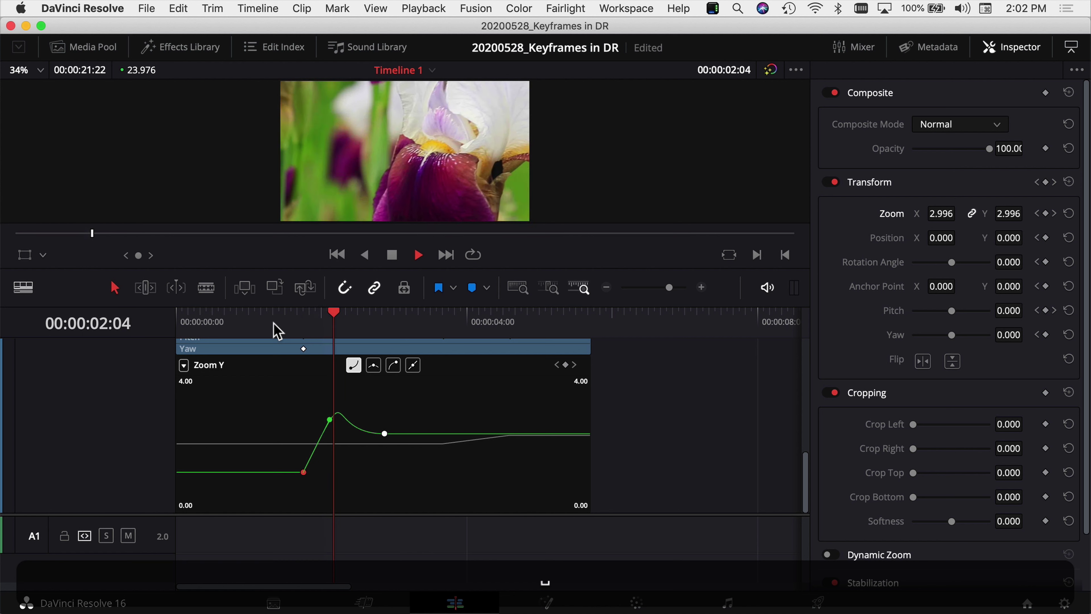
pyautogui.press('space')
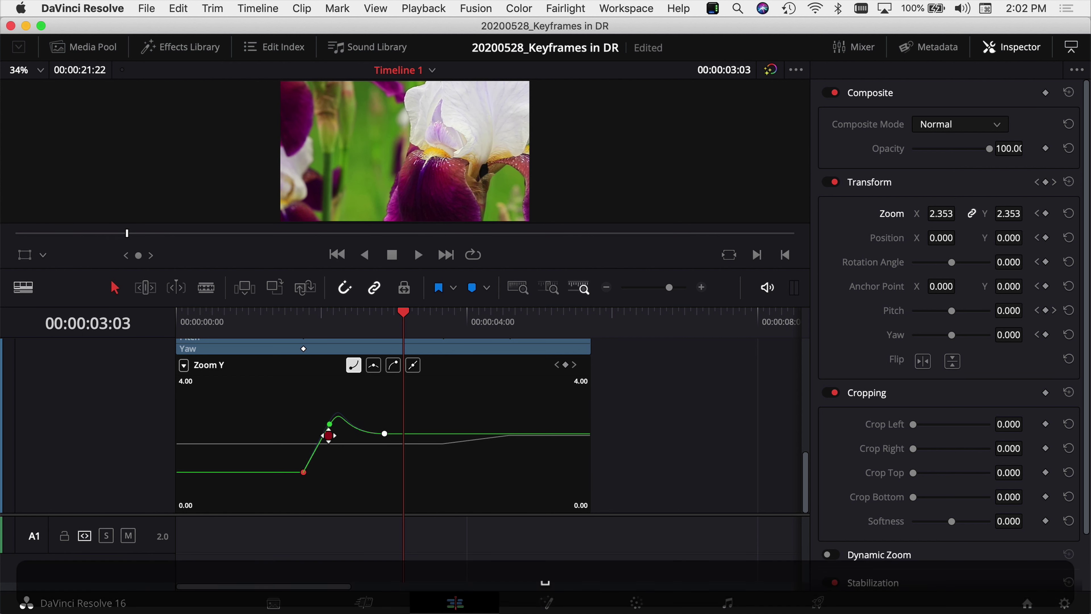
# Flatten the first Zoom Y keyframe's easing handle to horizontal so the curve ramps smoothly into the second keyframe.
pyautogui.moveTo(329, 435); pyautogui.dragTo(326, 470)
pyautogui.click(327, 469)
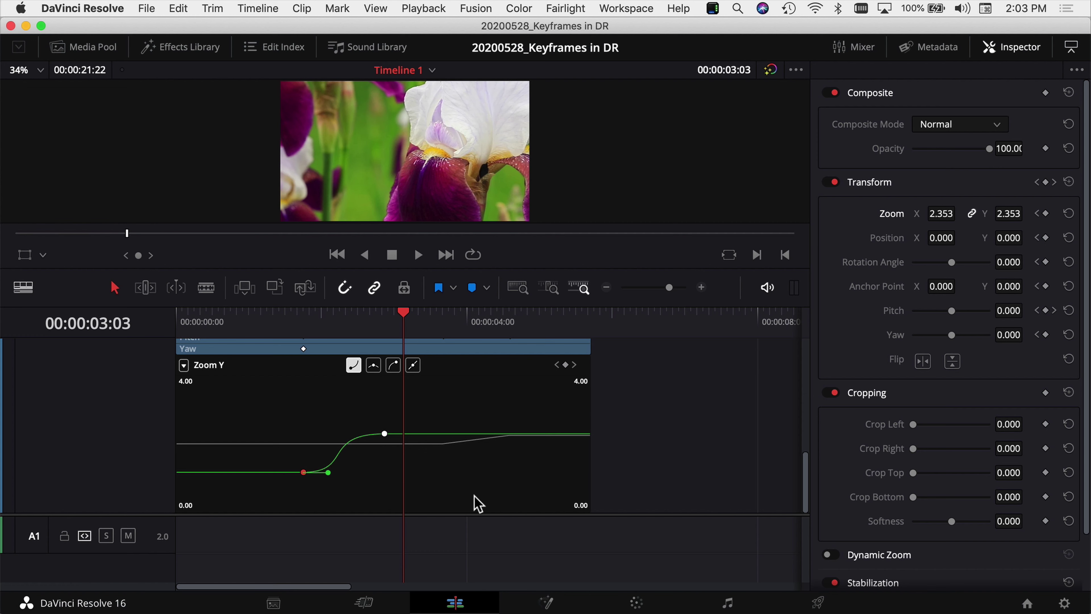
# Delete the second and third Pitch keyframes, and play the clip back from about 00:00:01:10.
pyautogui.scroll(5, 348, 455)
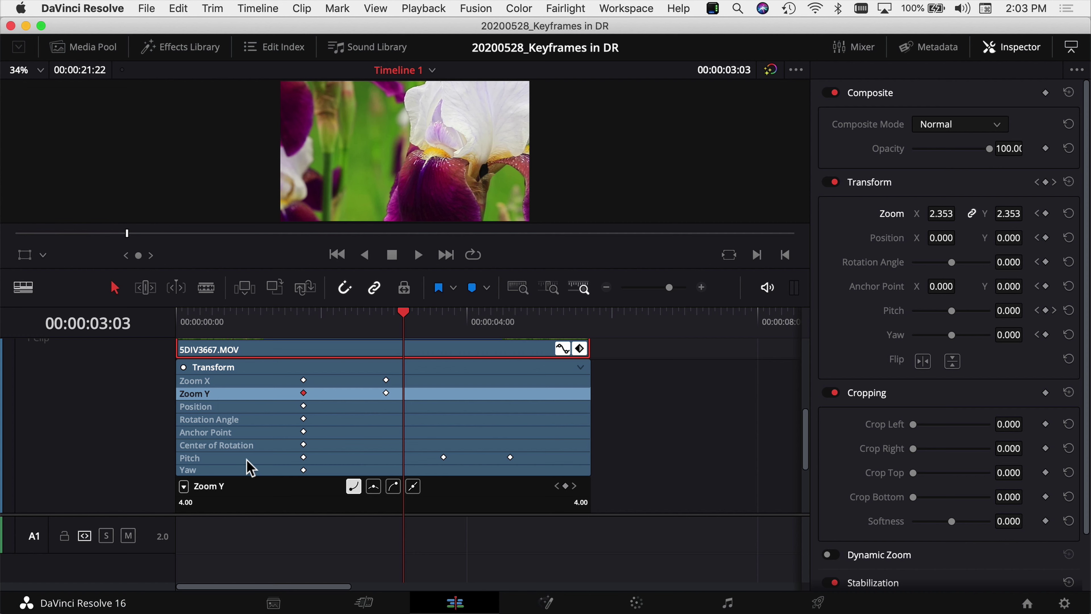
pyautogui.scroll(-4, 424, 475)
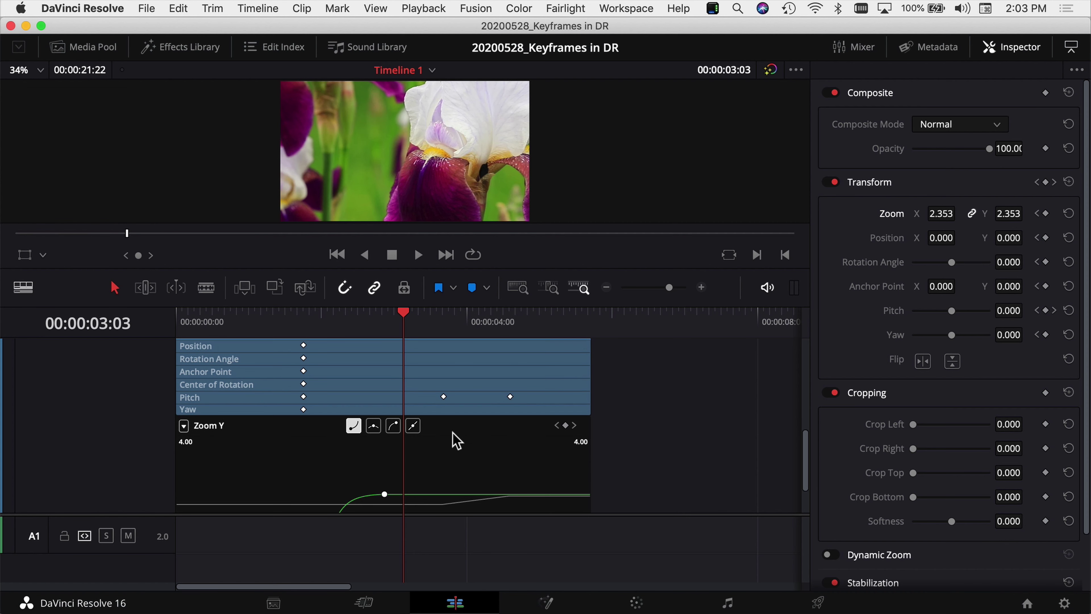
pyautogui.click(444, 397)
pyautogui.press('BackSpace')
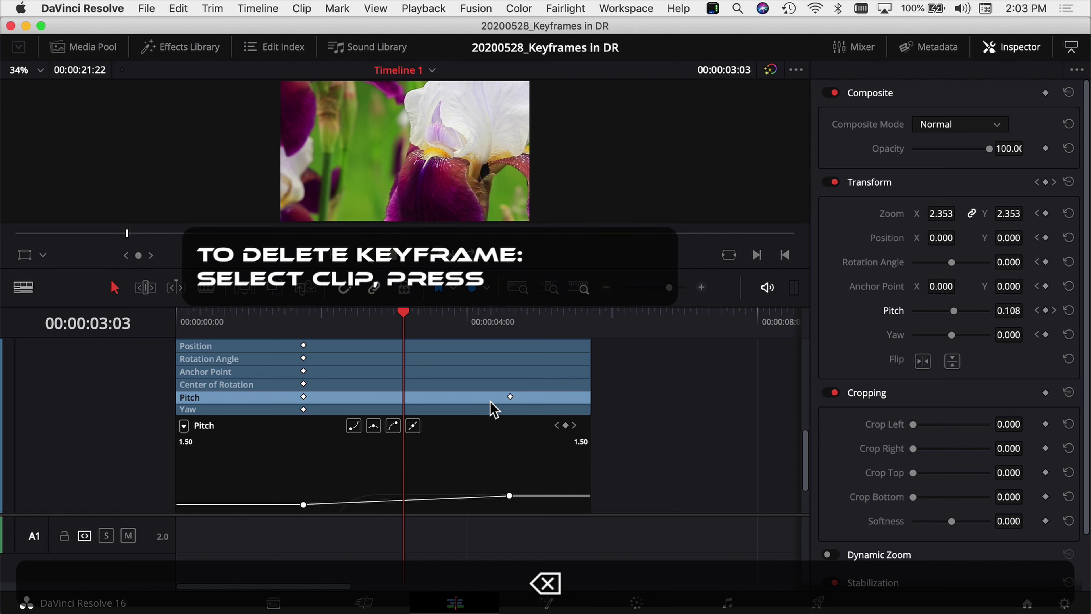
pyautogui.click(508, 397)
pyautogui.press('BackSpace')
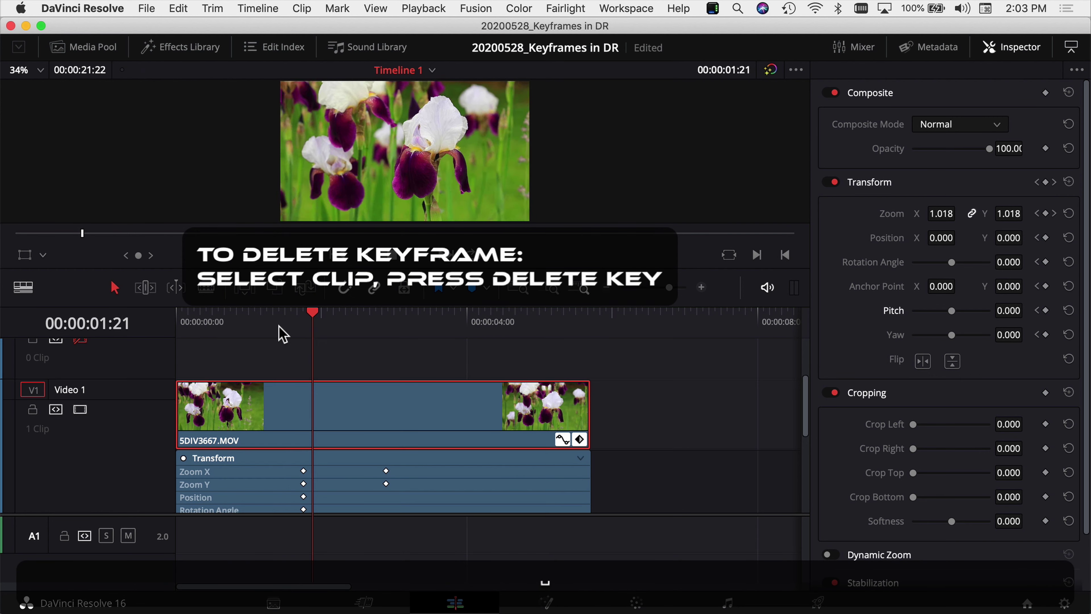
pyautogui.click(279, 328)
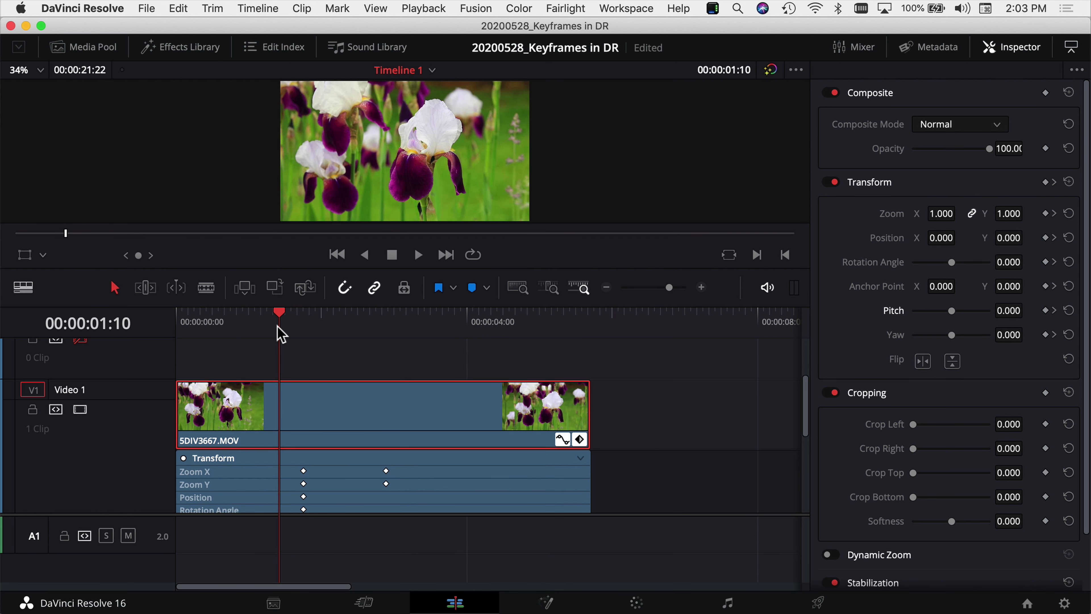
pyautogui.press('space')
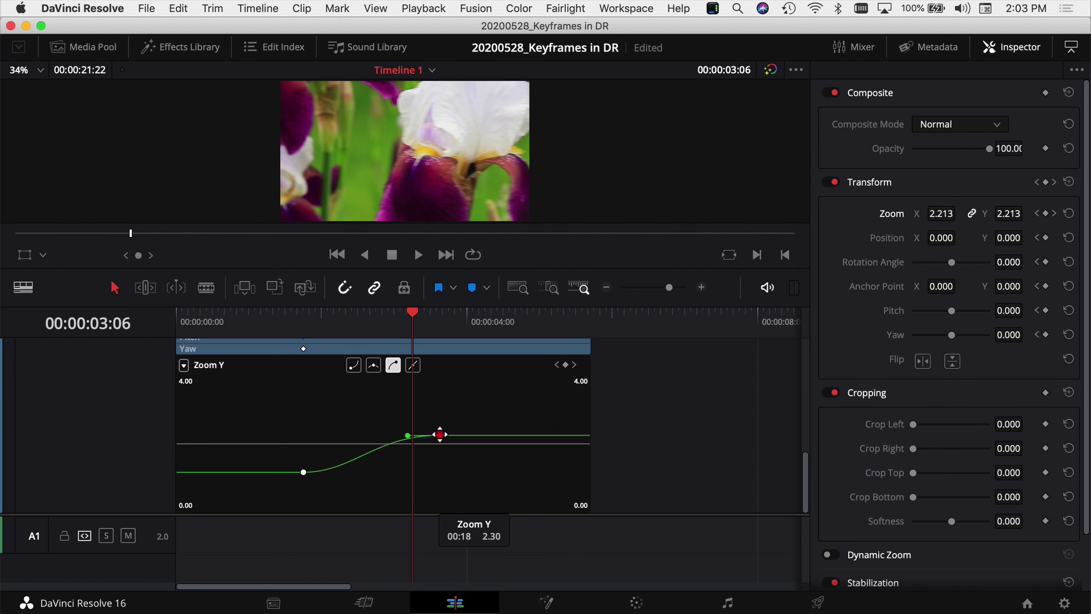
# Place the second Zoom Y keyframe at 00:00:03:16 with a zoom of 2.30, nudge the first slightly earlier, and play back.
pyautogui.moveTo(438, 434); pyautogui.dragTo(442, 435)
pyautogui.moveTo(304, 471); pyautogui.dragTo(301, 473)
pyautogui.click(262, 318)
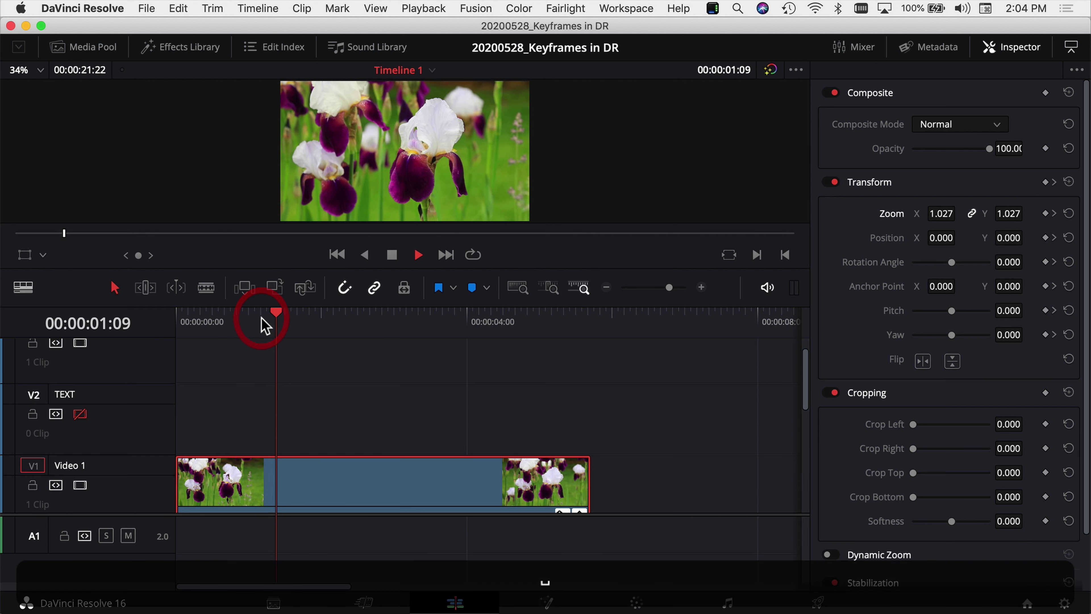
pyautogui.press('space')
pyautogui.press('space')
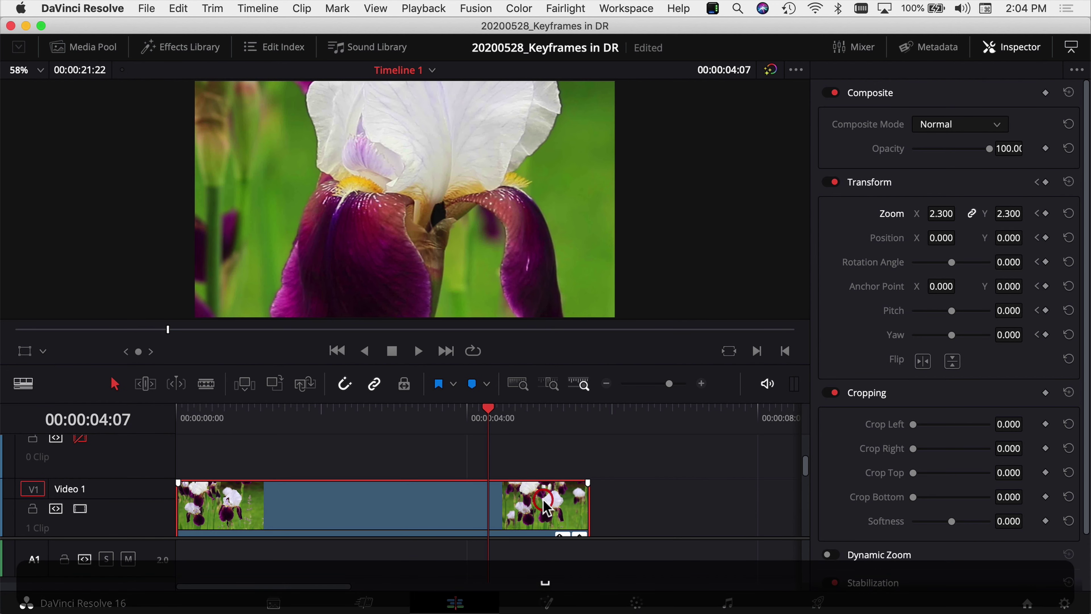
# Show the flower clip's keyframe tracks and play back from just after 00:00:03:00.
pyautogui.click(579, 534)
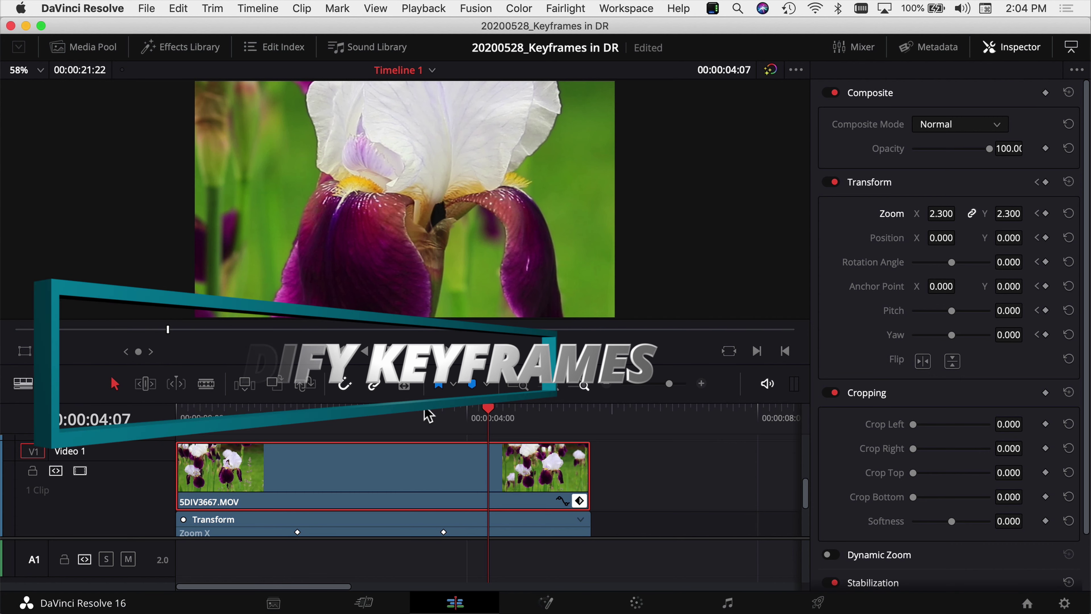
pyautogui.click(402, 418)
pyautogui.press('space')
pyautogui.press('space')
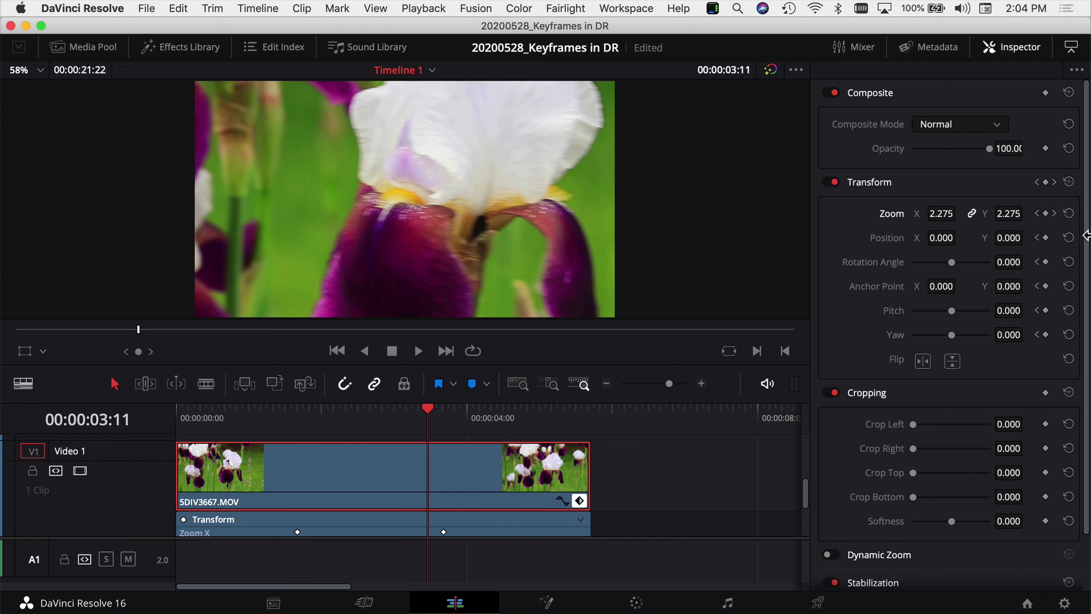
# Set the zoom at the second Zoom keyframe to 1.5 in X and Y, and play back from before the first keyframe.
pyautogui.click(1054, 214)
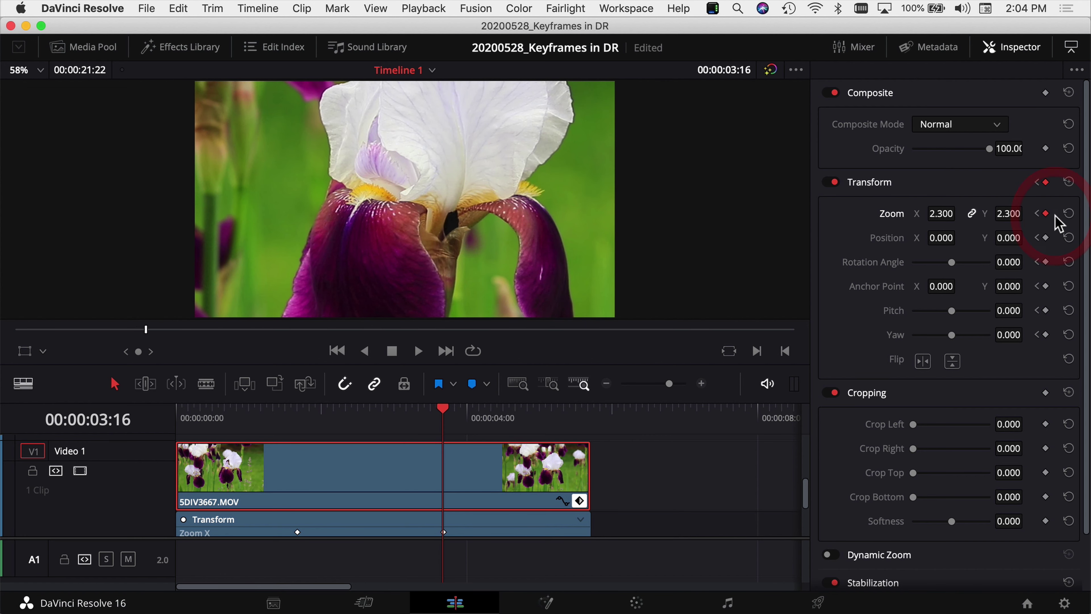
pyautogui.moveTo(1014, 217); pyautogui.dragTo(966, 217)
pyautogui.click(1013, 215)
pyautogui.write('1')
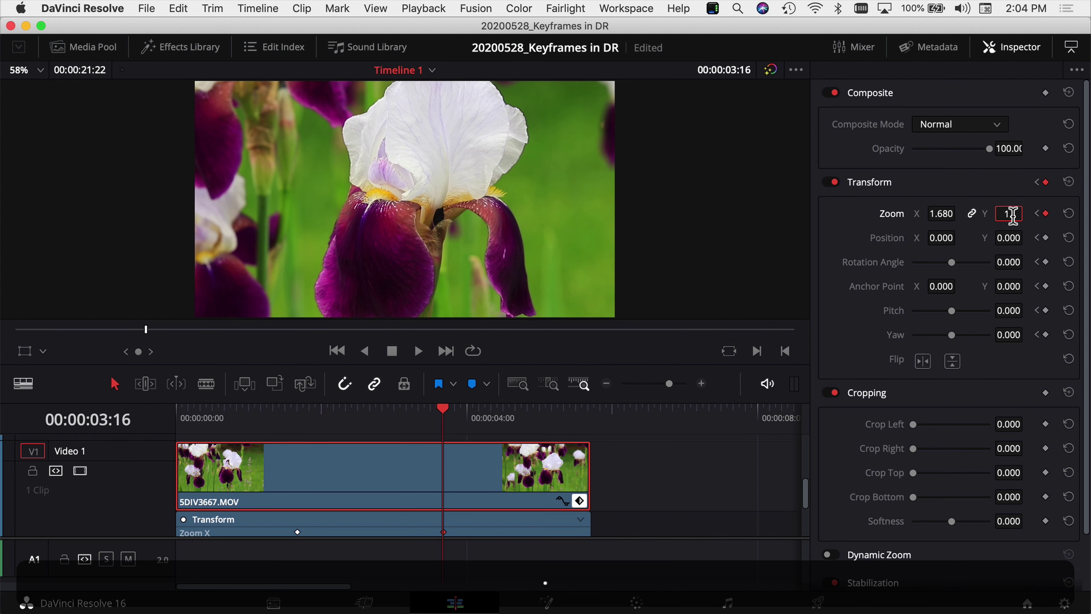
pyautogui.write('.5')
pyautogui.press('Return')
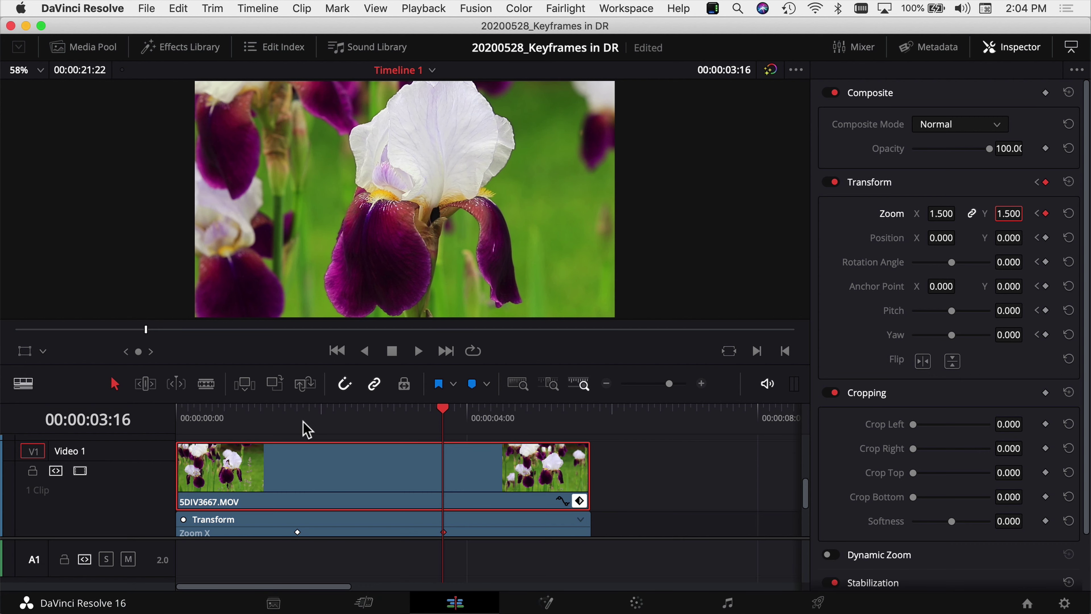
pyautogui.click(236, 419)
pyautogui.press('space')
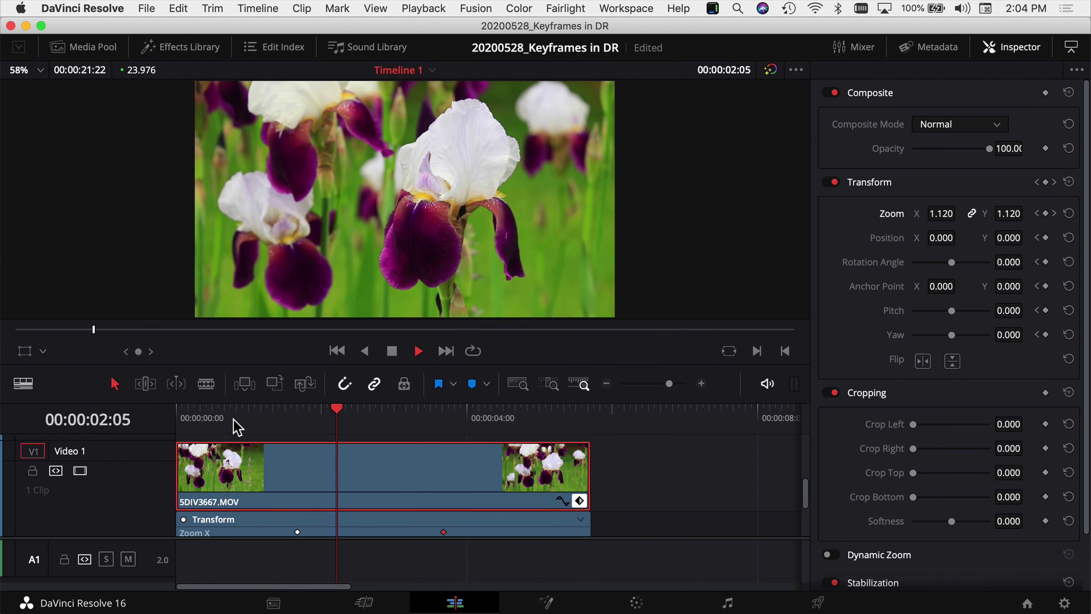
pyautogui.press('space')
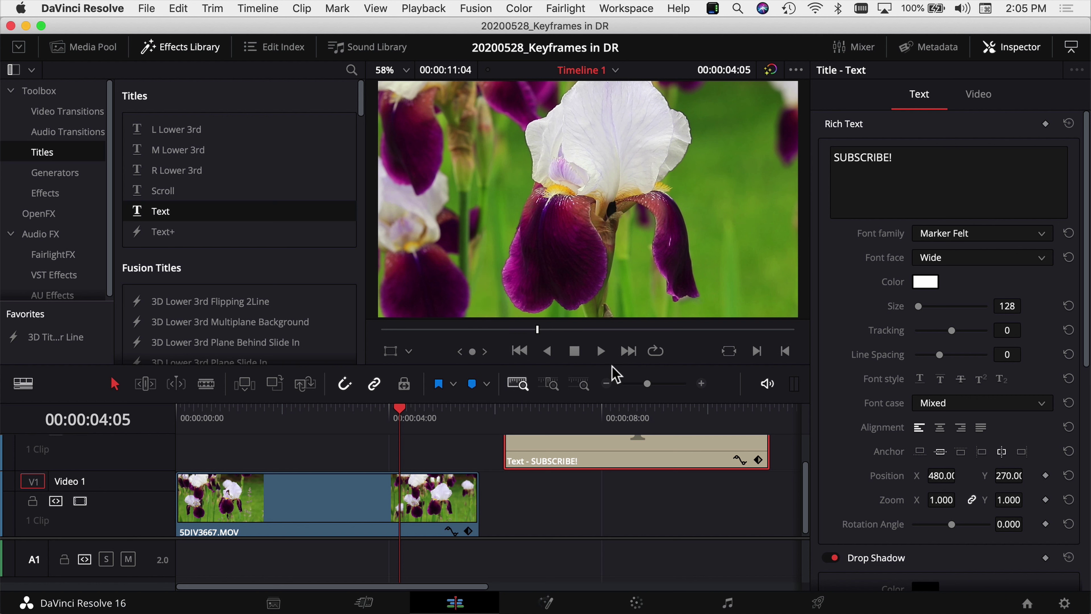
# Move the SUBSCRIBE! title to the start of the TEXT track above the flower clip, and play back from near the beginning.
pyautogui.moveTo(638, 440); pyautogui.dragTo(263, 521)
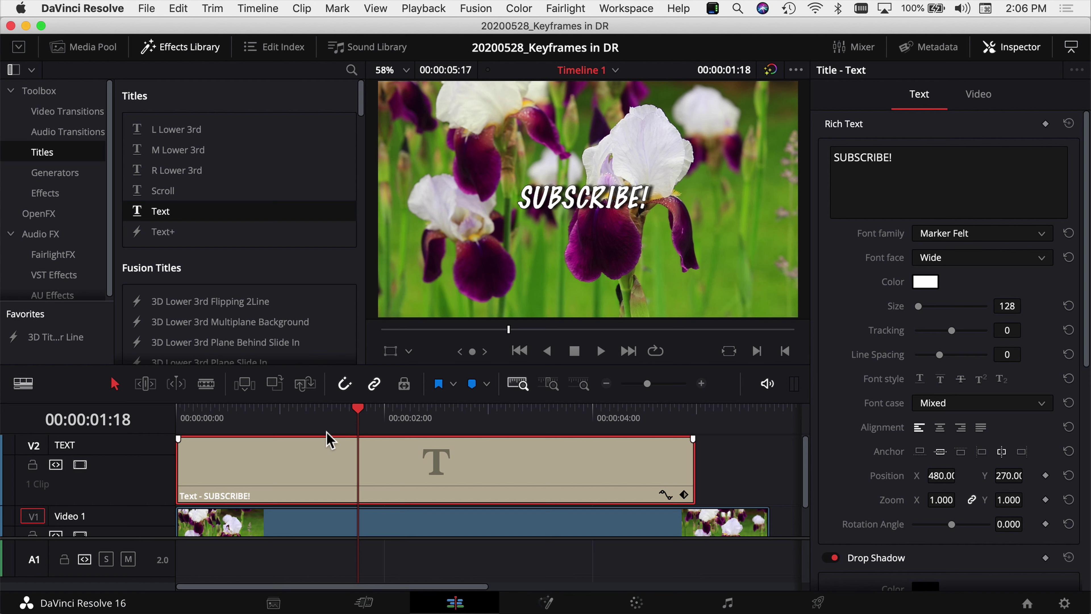
pyautogui.moveTo(180, 416); pyautogui.dragTo(204, 421)
pyautogui.press('space')
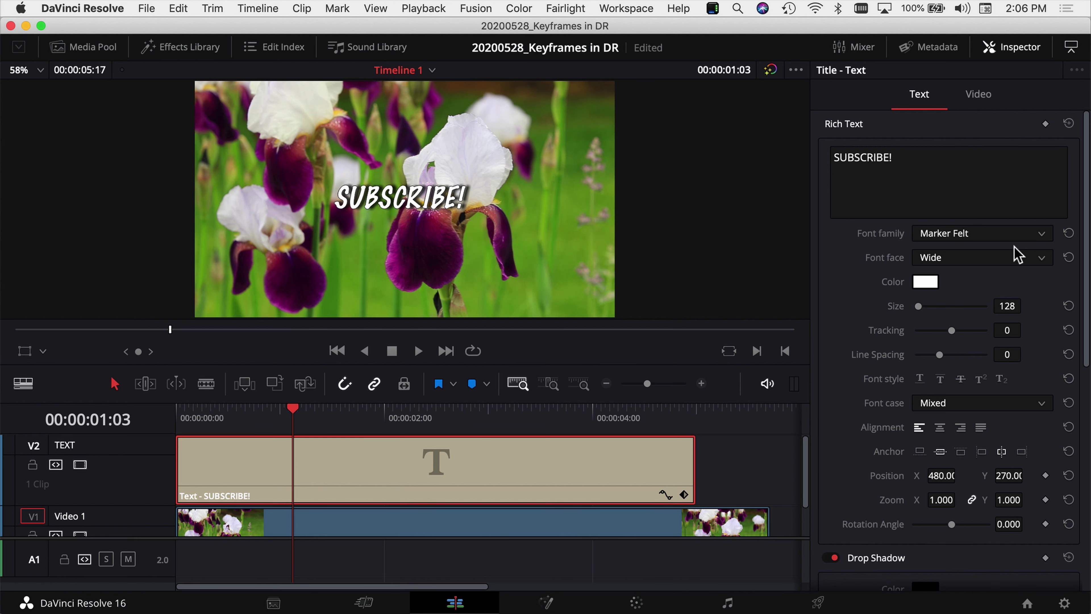
pyautogui.scroll(-10, 1049, 474)
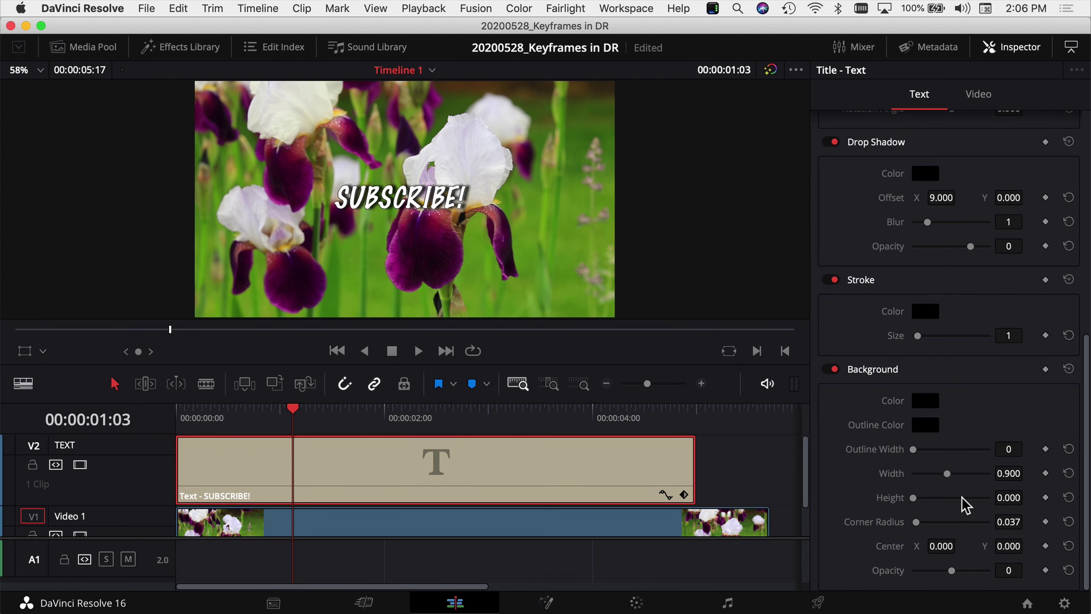
pyautogui.scroll(10, 964, 507)
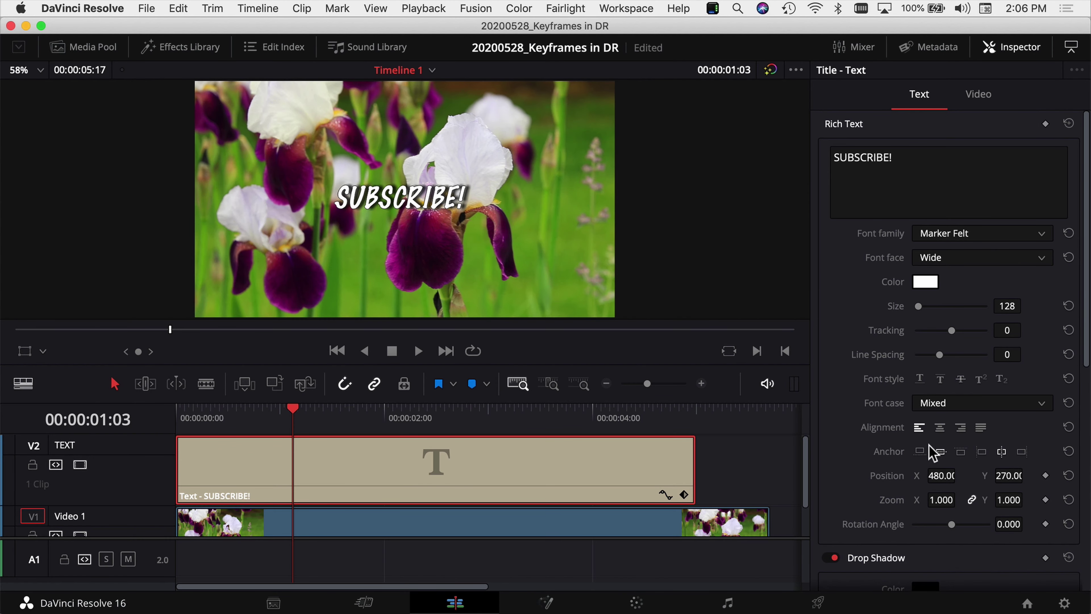
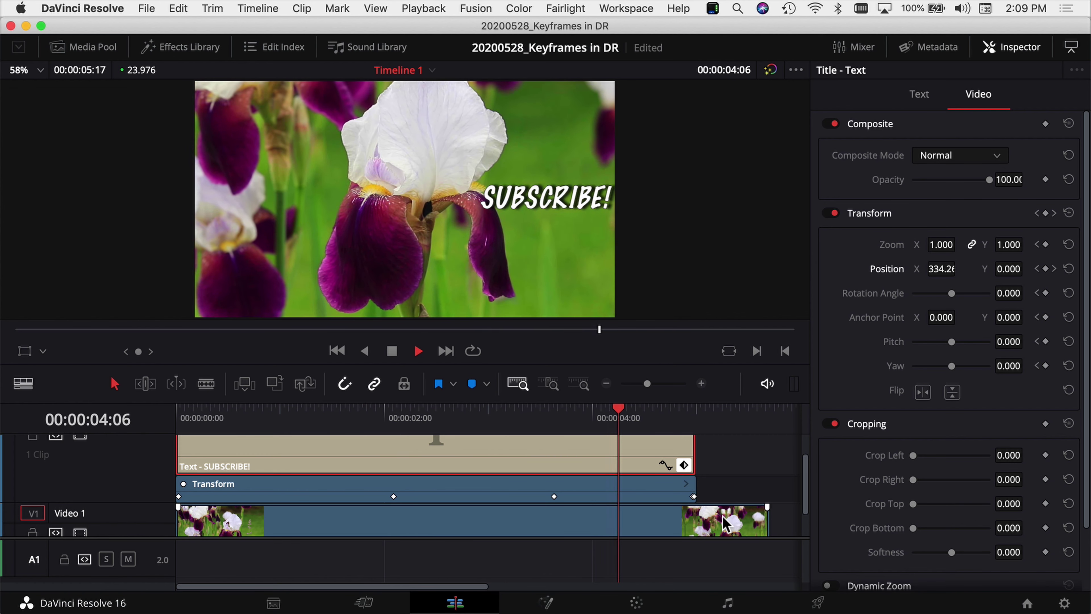
# Stop playback and set the title's Rotation Angle to -360 at its second Transform keyframe, 00:00:02:02.
pyautogui.press('space')
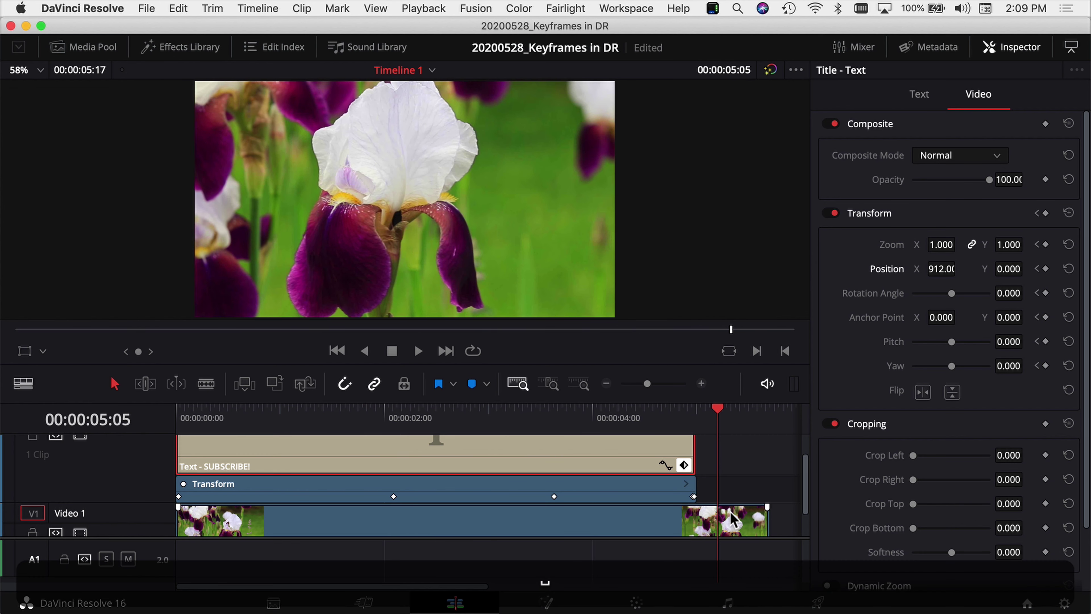
pyautogui.click(414, 419)
pyautogui.click(404, 421)
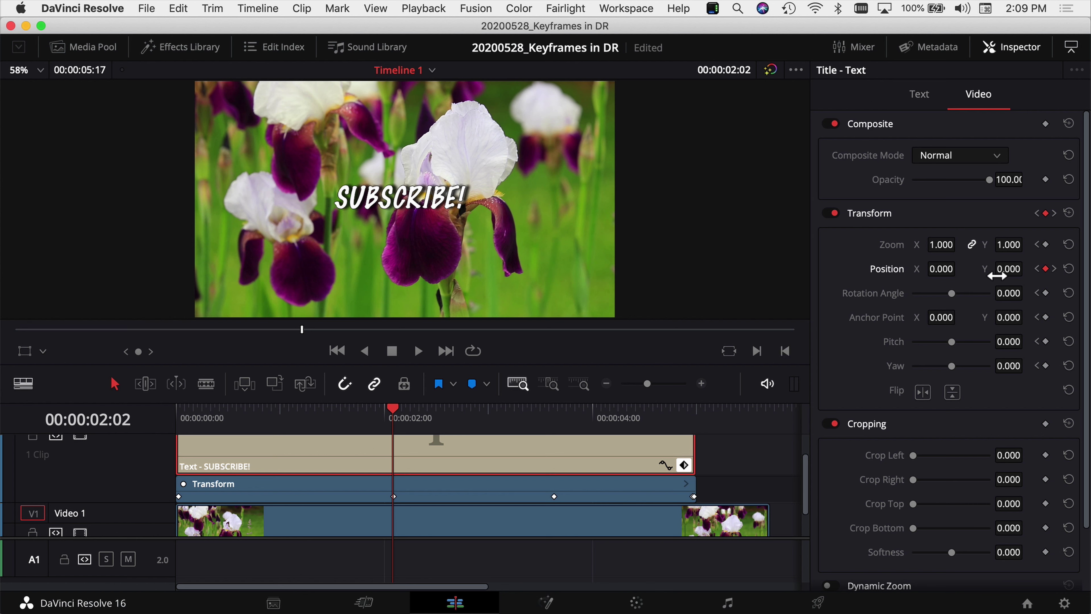
pyautogui.moveTo(951, 294); pyautogui.dragTo(898, 296)
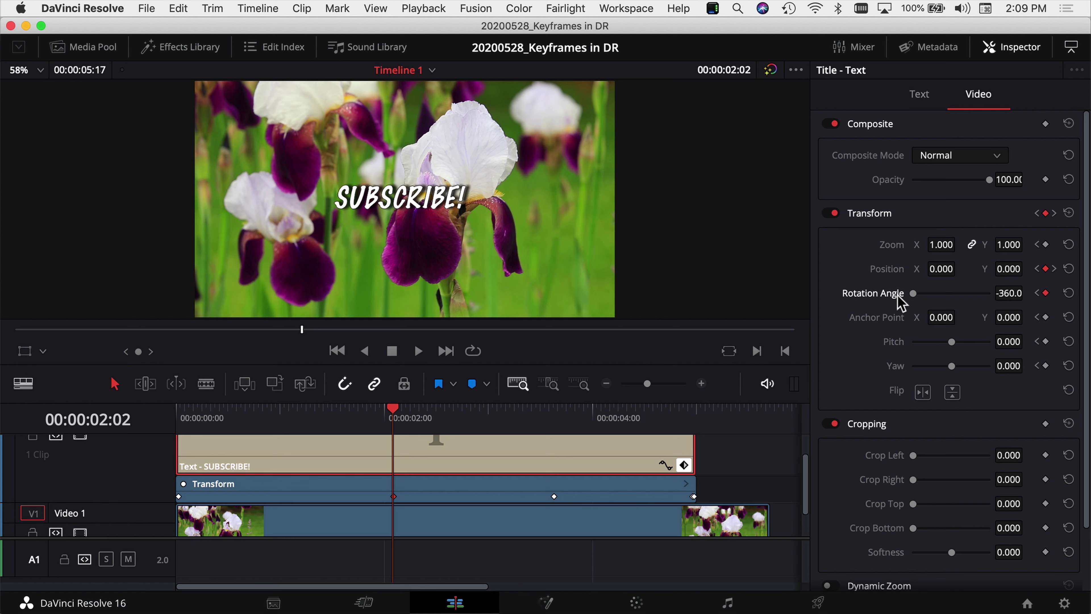
# Set the title's Rotation Angle to 0 at the third Transform keyframe, 00:00:03:15, and play the animation from the start.
pyautogui.click(554, 419)
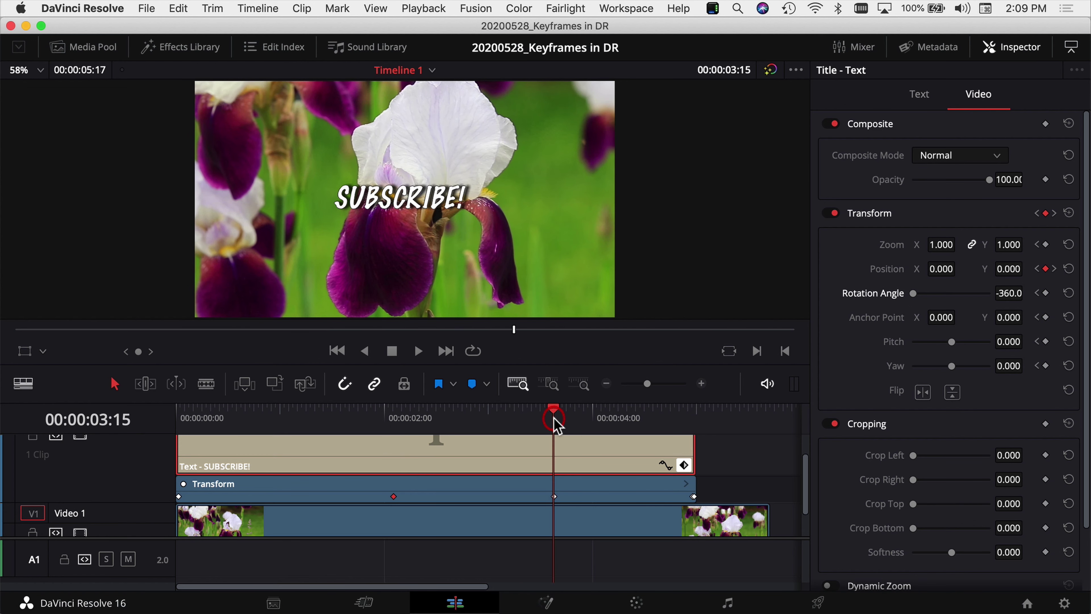
pyautogui.moveTo(913, 293); pyautogui.dragTo(952, 292)
pyautogui.moveTo(206, 415); pyautogui.dragTo(145, 423)
pyautogui.press('space')
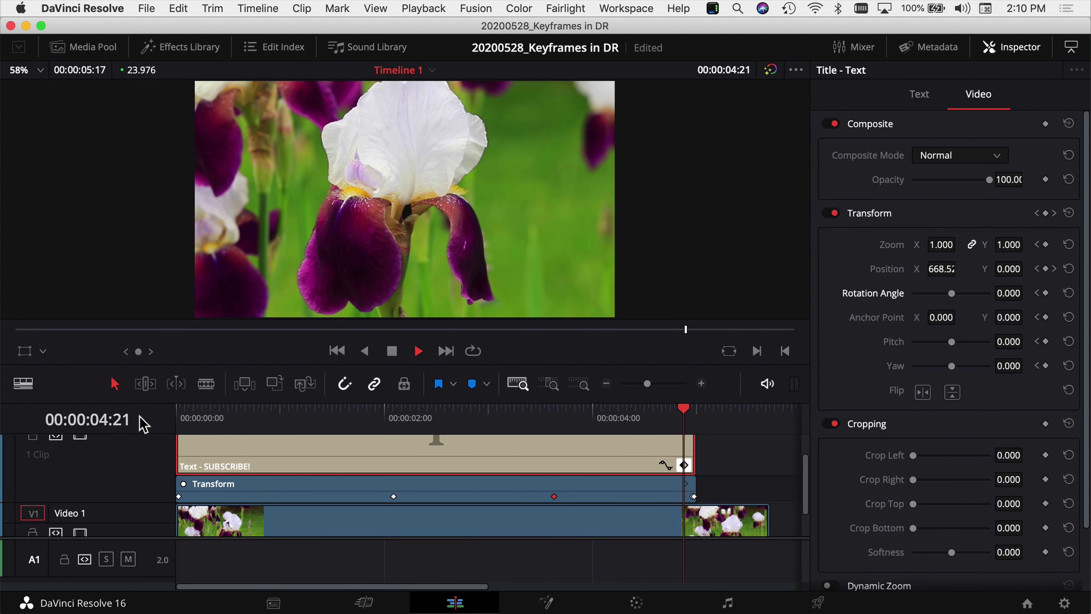
pyautogui.press('space')
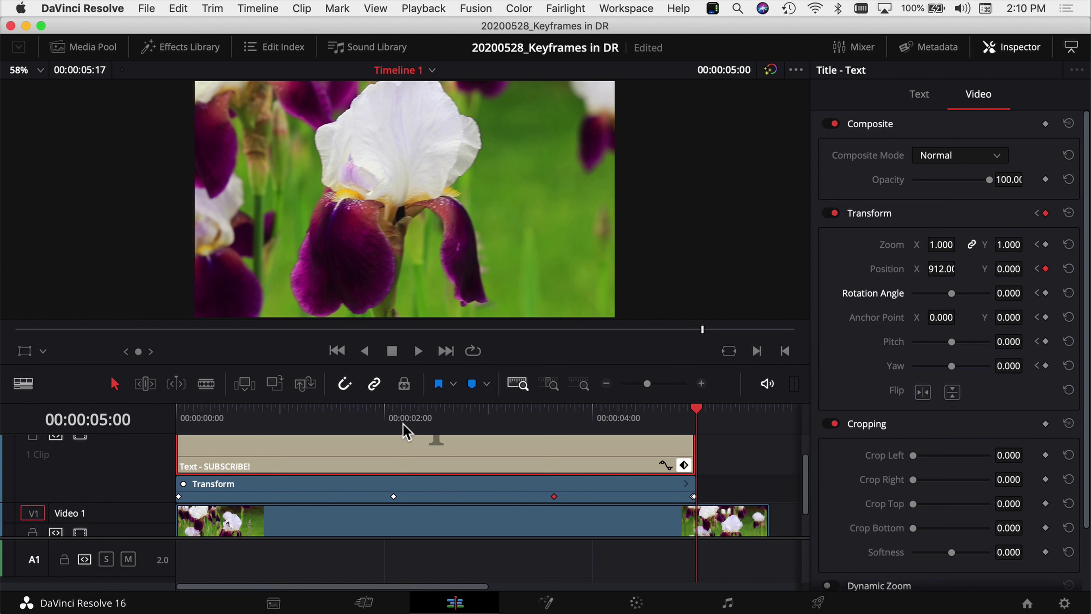
# Step through the SUBSCRIBE! title frame by frame from the timeline's start and examine how its Position and Rotation Angle change.
pyautogui.click(185, 422)
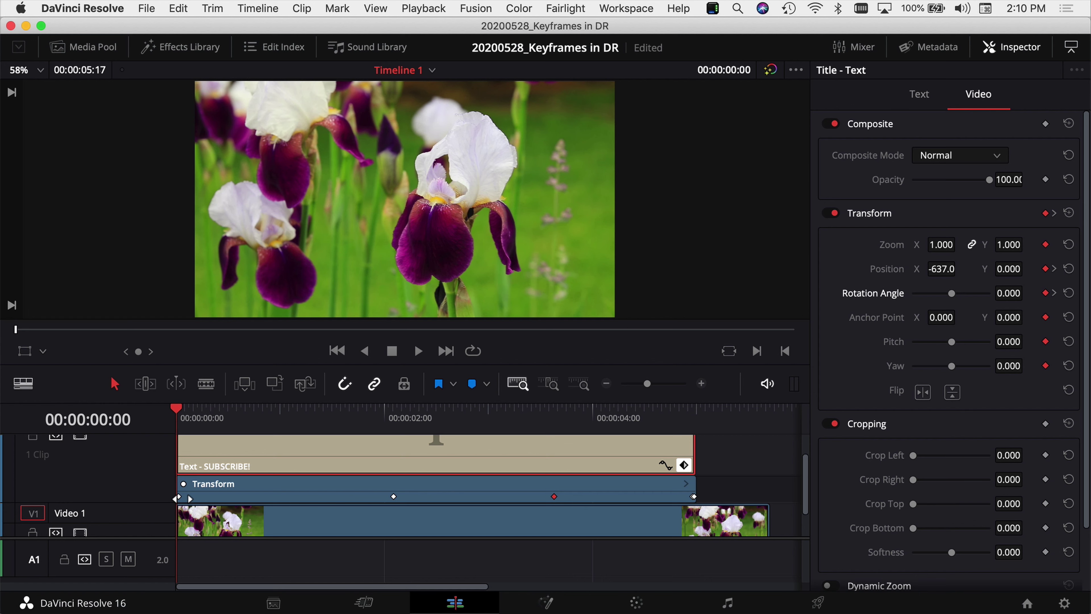
pyautogui.press('Right')
pyautogui.press('Right')
pyautogui.press('Right')
pyautogui.press('Right')
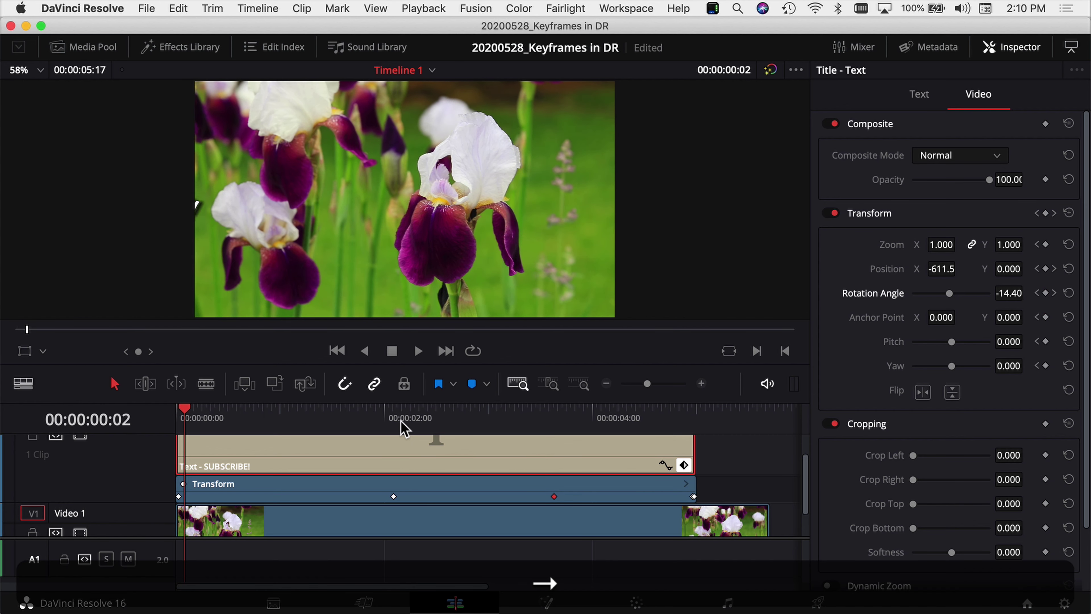
pyautogui.press('Right')
pyautogui.press('Right')
pyautogui.press('Right')
pyautogui.press('Right')
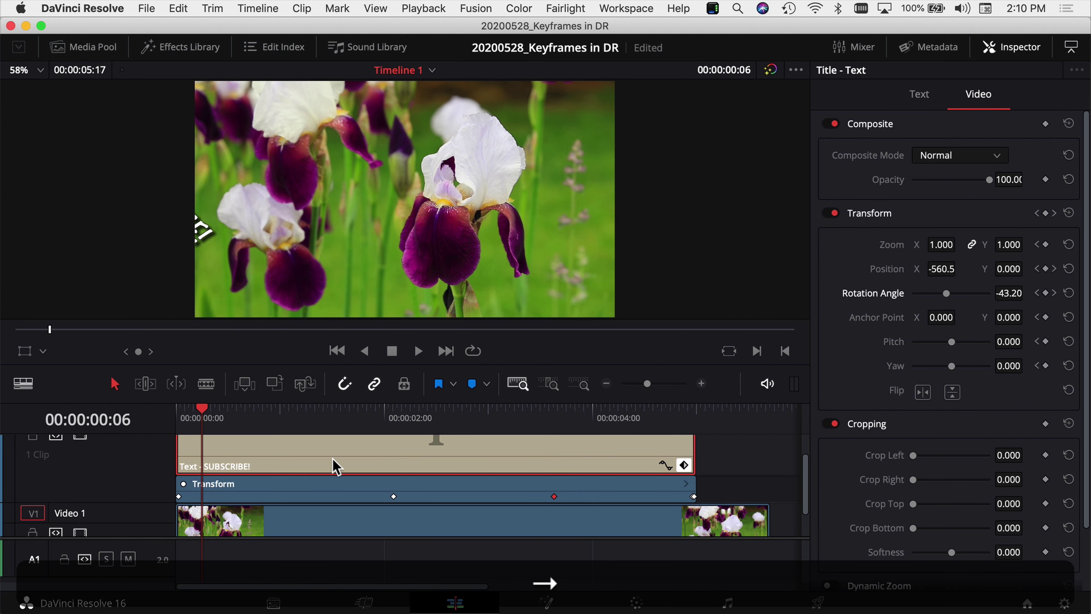
pyautogui.press('Right')
pyautogui.press('Right')
pyautogui.press('Right')
pyautogui.press('Right')
pyautogui.press('Right')
pyautogui.press('Right')
pyautogui.press('Right')
pyautogui.press('Right')
pyautogui.press('Right')
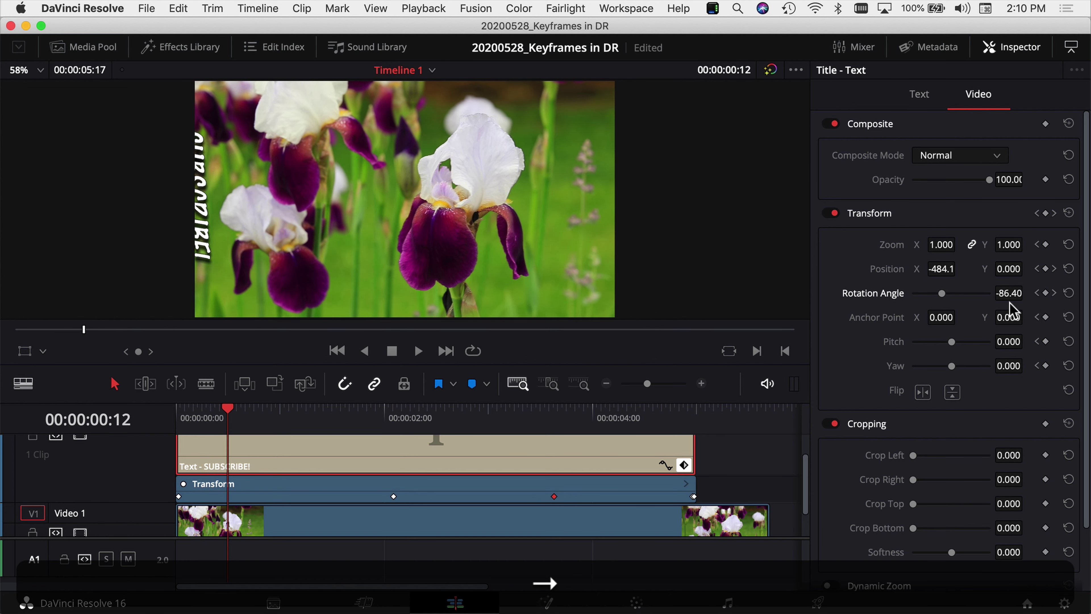
pyautogui.press('Right')
pyautogui.press('Right')
pyautogui.press('Right')
pyautogui.press('Right')
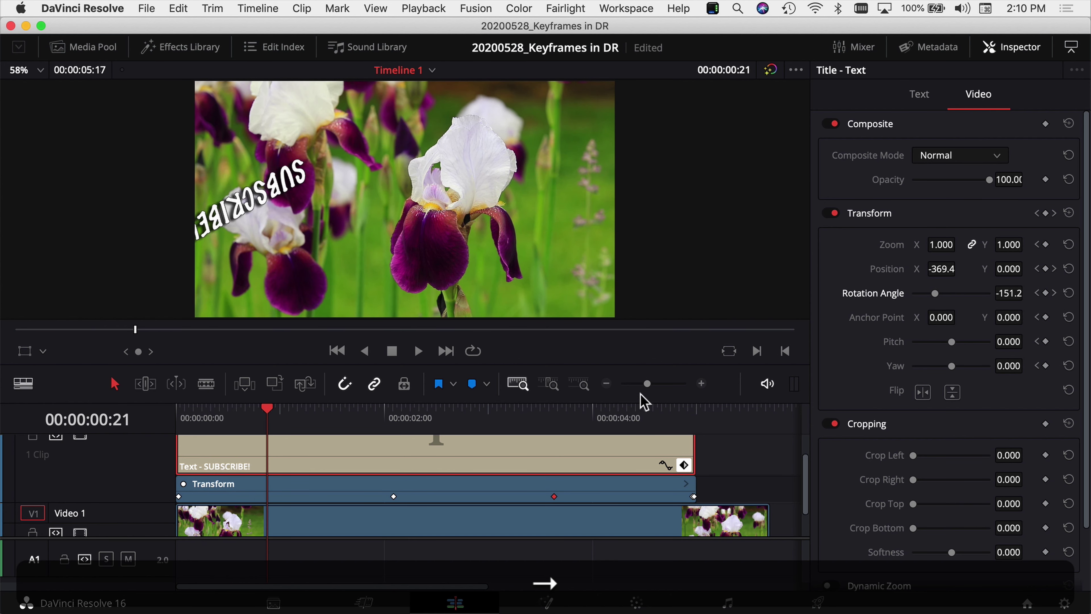
# Set the title's Rotation Angle to 0 at 00:00:02:01, one frame before the -360 keyframe, and play back from the start.
pyautogui.click(391, 418)
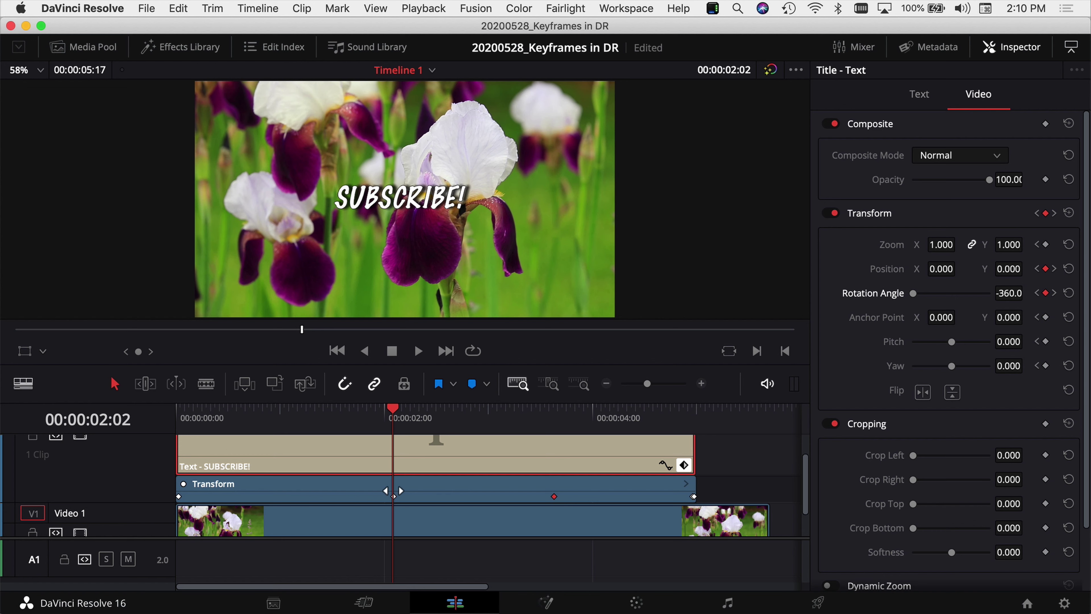
pyautogui.moveTo(403, 406); pyautogui.dragTo(383, 429)
pyautogui.press('Left')
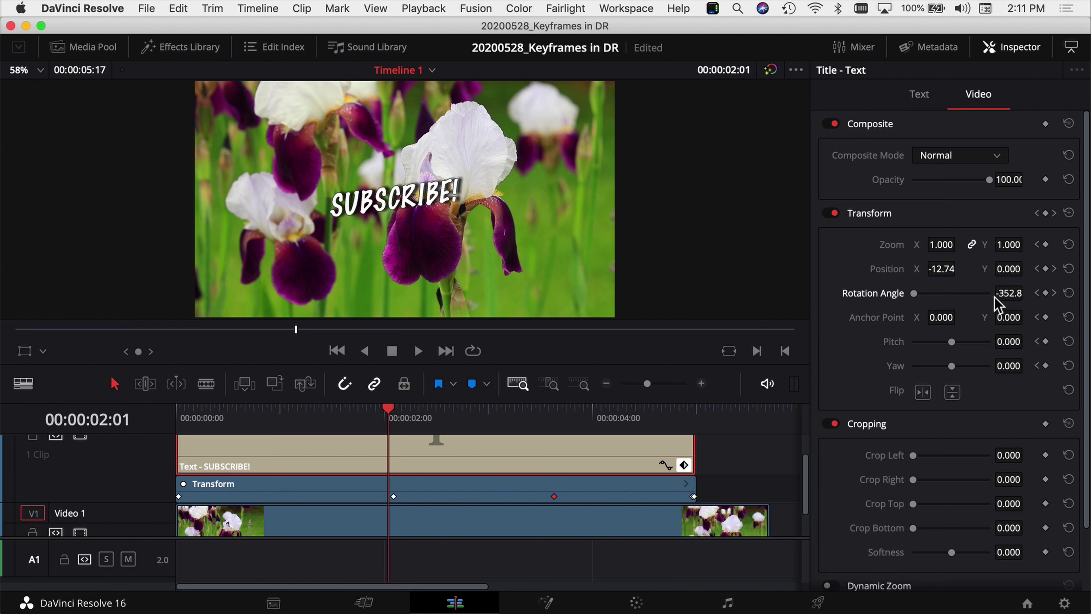
pyautogui.click(1006, 294)
pyautogui.write('0')
pyautogui.press('Return')
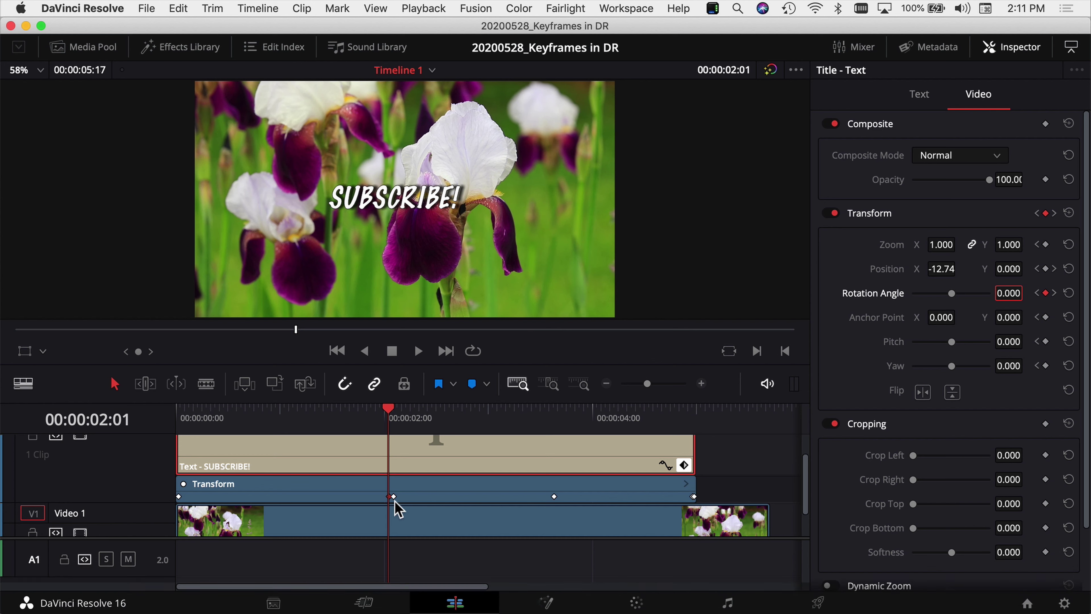
pyautogui.click(150, 421)
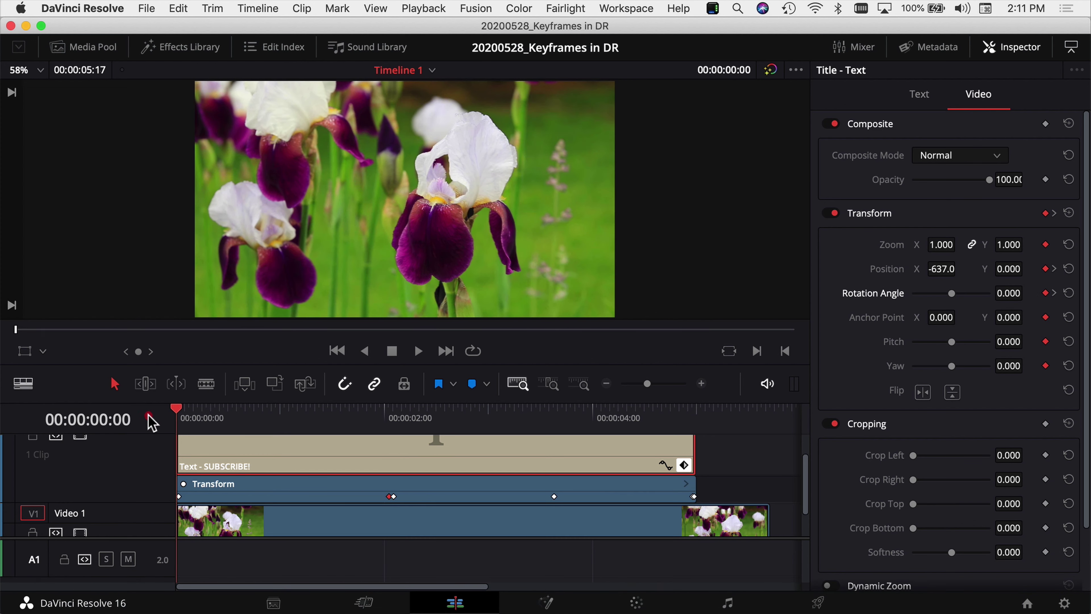
pyautogui.press('space')
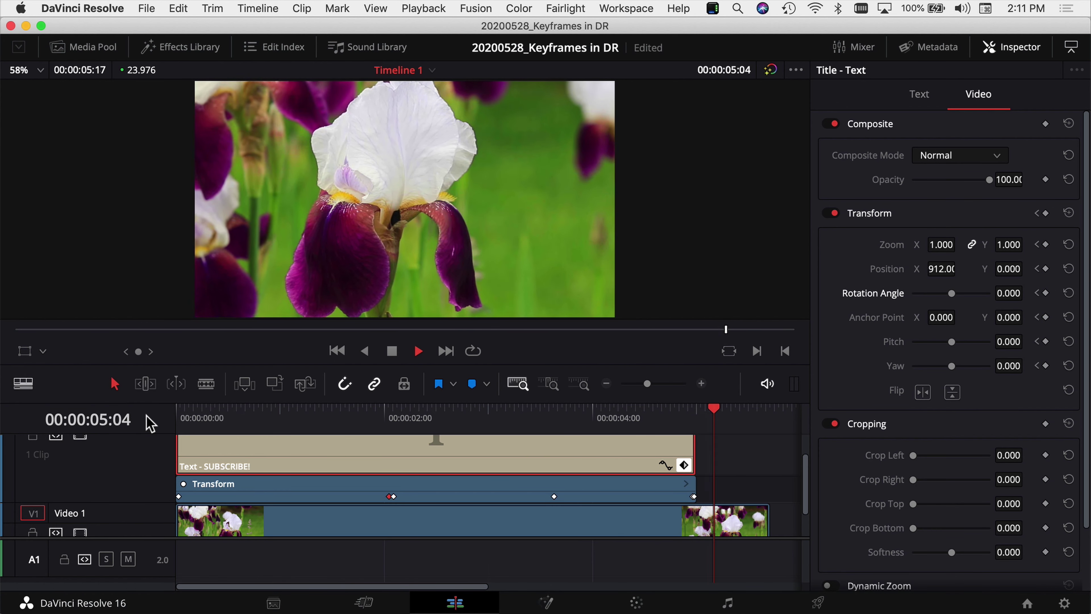
pyautogui.press('space')
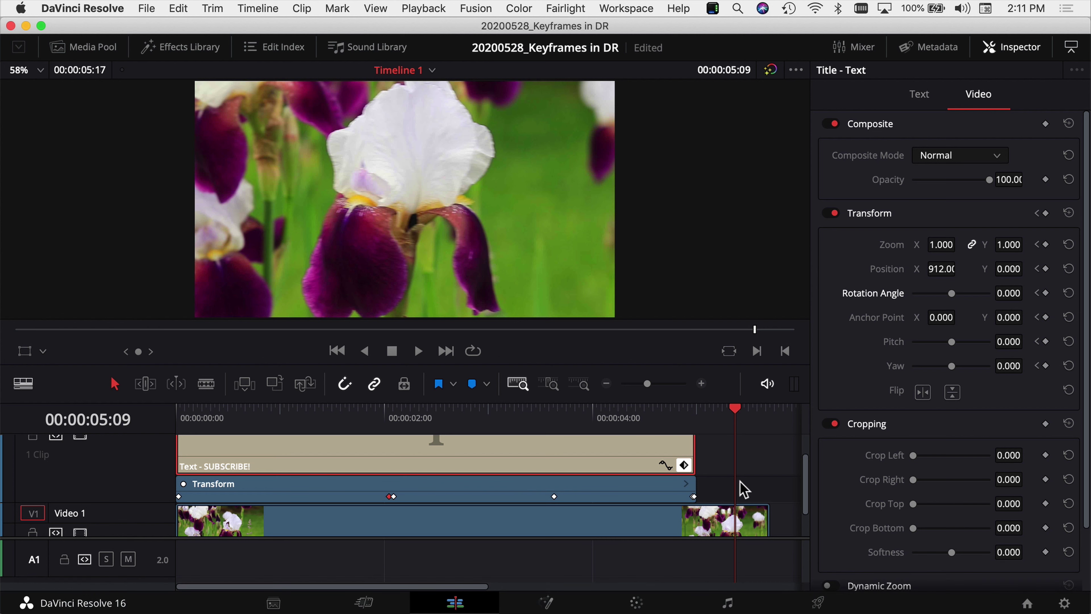
# Expand the title's Transform keyframes, move the last Rotation Angle keyframe to just after the -360 keyframe, and play from the start.
pyautogui.scroll(-1, 678, 494)
pyautogui.scroll(1, 678, 494)
pyautogui.click(686, 485)
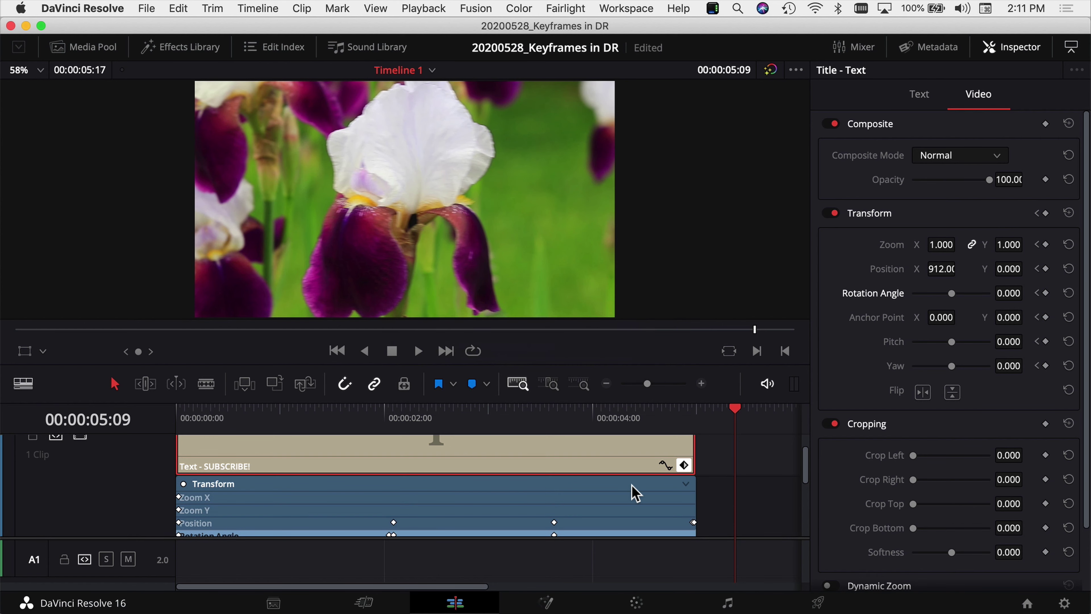
pyautogui.scroll(-1, 631, 488)
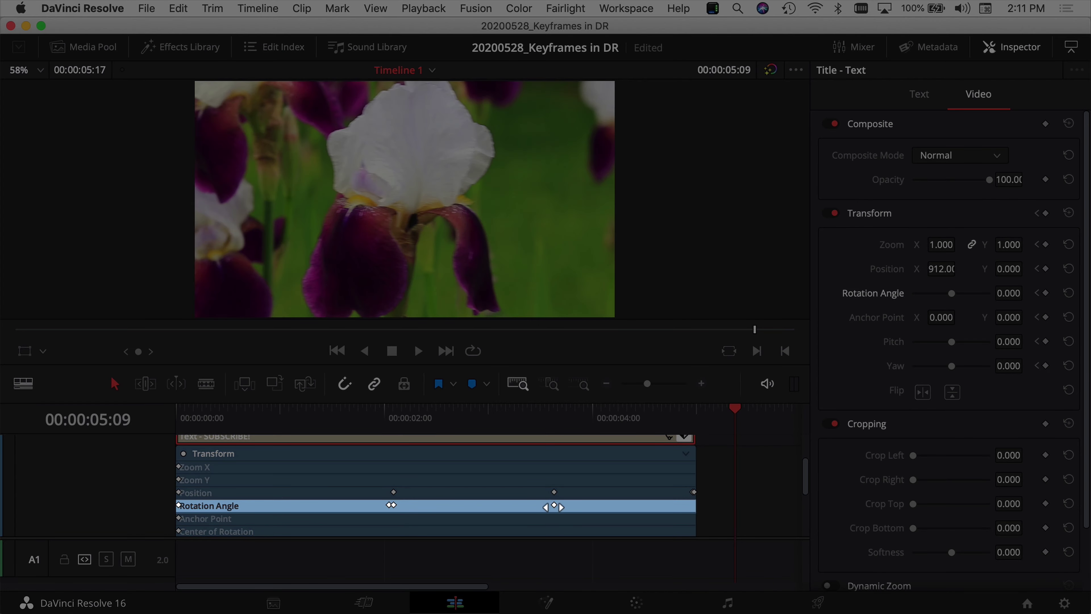
pyautogui.moveTo(554, 505); pyautogui.dragTo(401, 509)
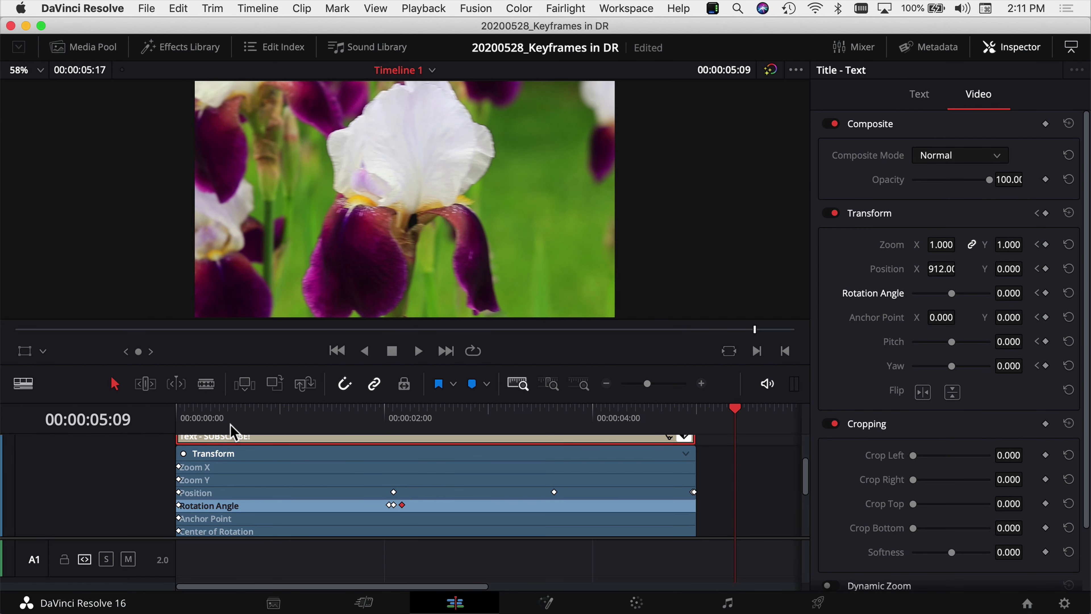
pyautogui.press('Home')
pyautogui.click(139, 415)
pyautogui.press('space')
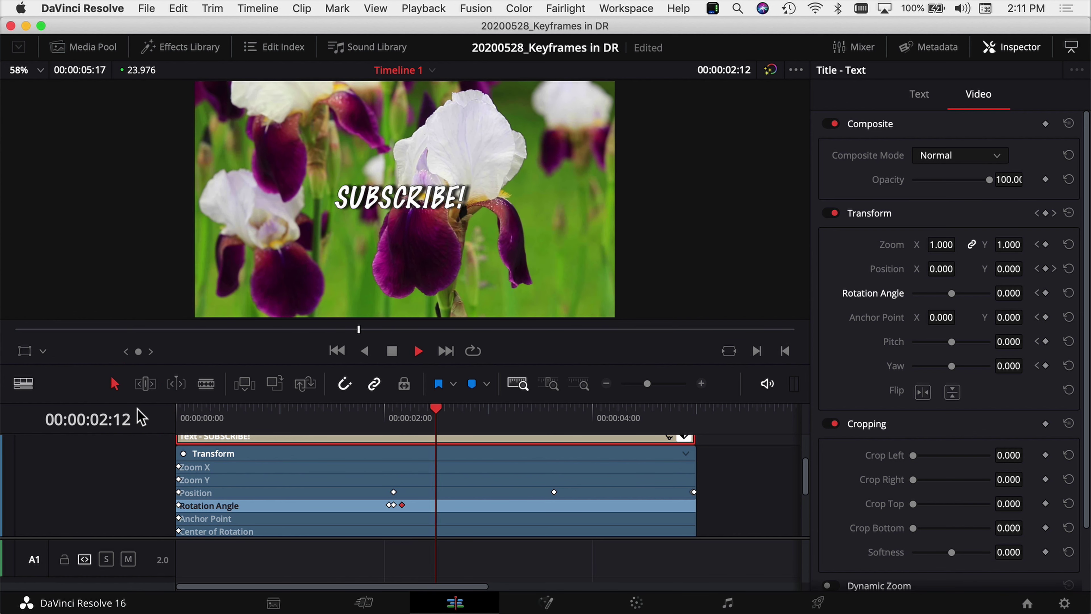
# Stop playback, move the last Rotation Angle keyframe to about 00:00:02:11, and replay the animation from the start.
pyautogui.press('space')
pyautogui.moveTo(402, 505); pyautogui.dragTo(432, 505)
pyautogui.press('Home')
pyautogui.press('space')
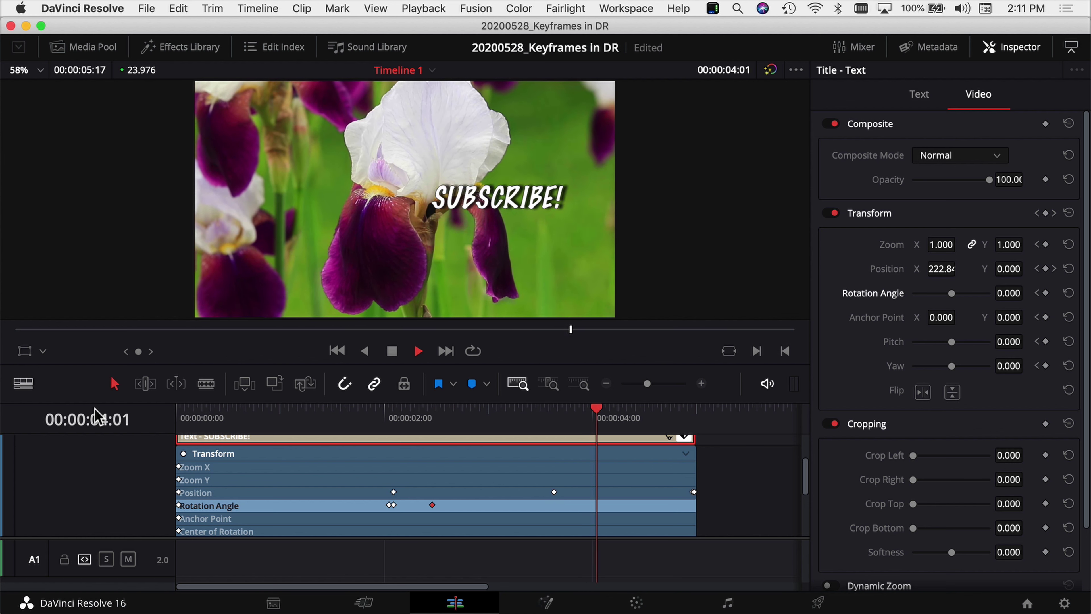
pyautogui.press('space')
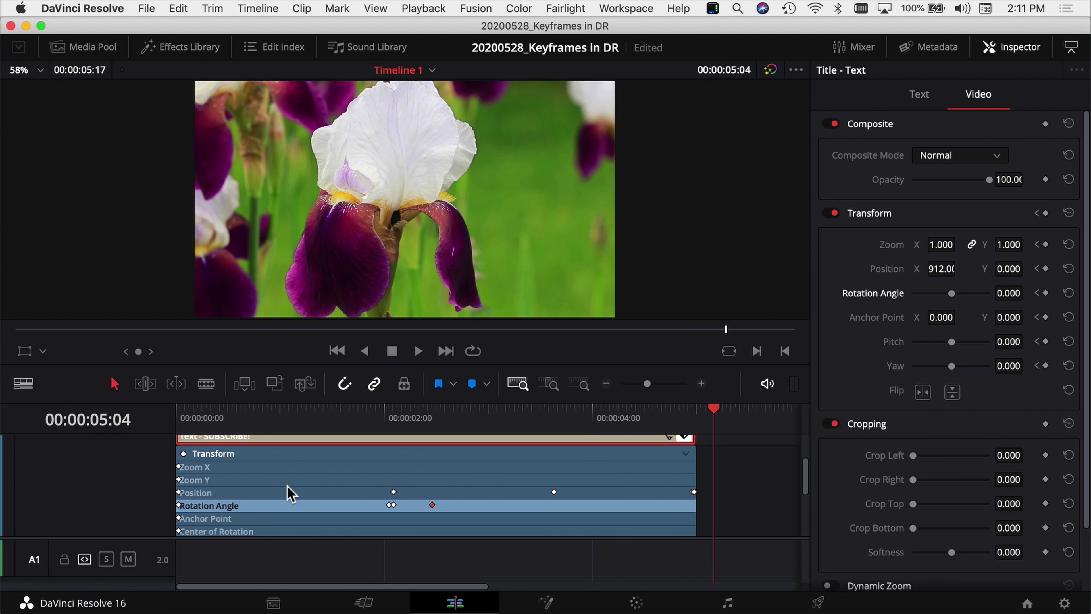
# Open the SUBSCRIBE! title's keyframe curve and examine the Rotation Angle curve below its Transform keyframes.
pyautogui.scroll(5, 299, 490)
pyautogui.click(475, 417)
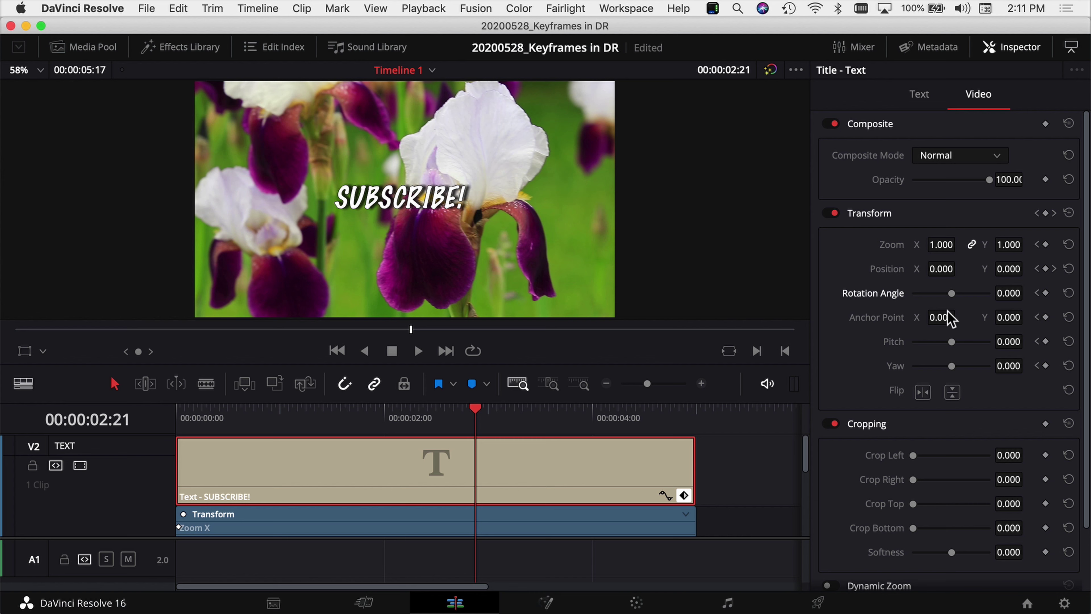
pyautogui.click(686, 514)
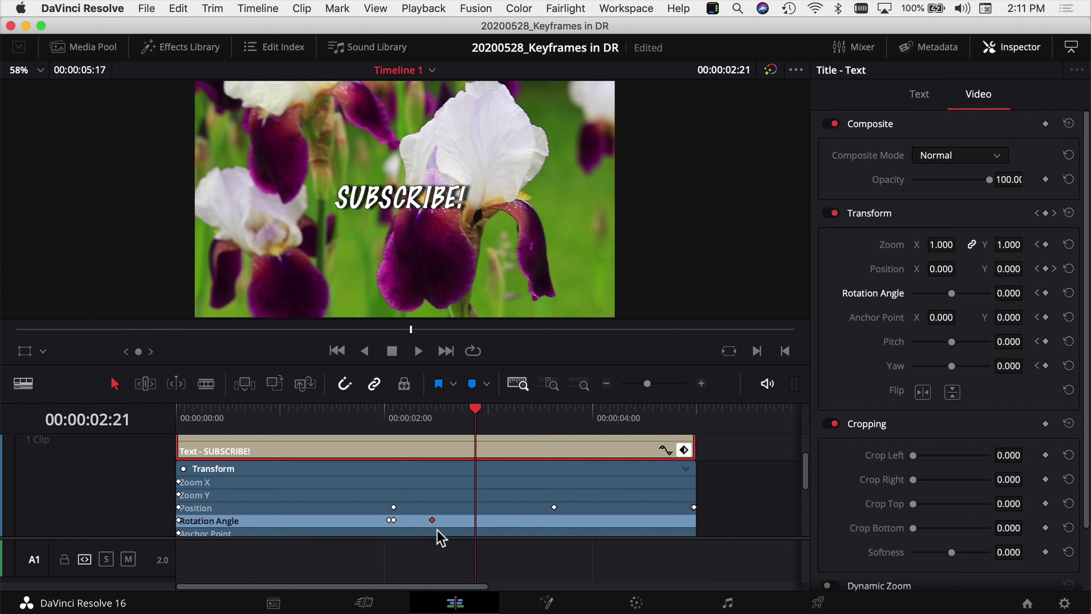
pyautogui.scroll(-1, 428, 533)
pyautogui.scroll(1, 662, 458)
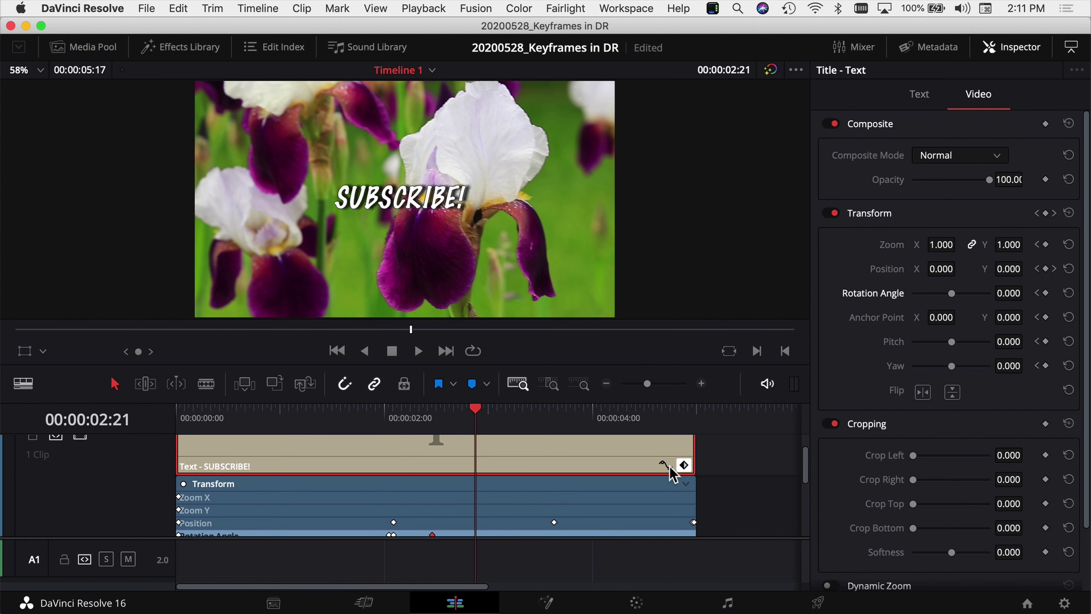
pyautogui.click(664, 465)
pyautogui.scroll(-4, 475, 504)
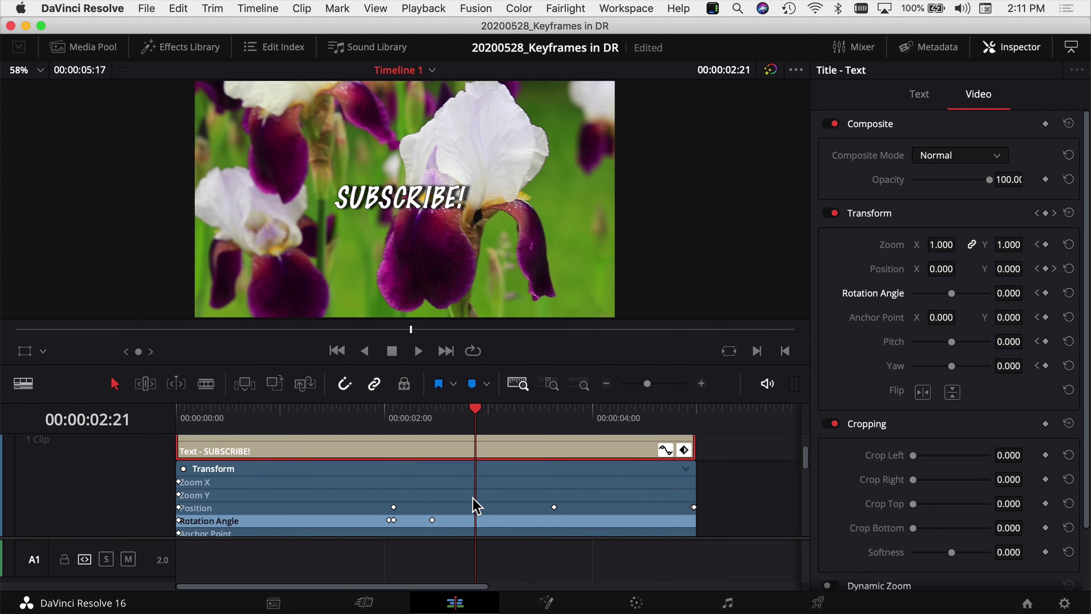
pyautogui.scroll(-4, 475, 504)
pyautogui.scroll(2, 475, 507)
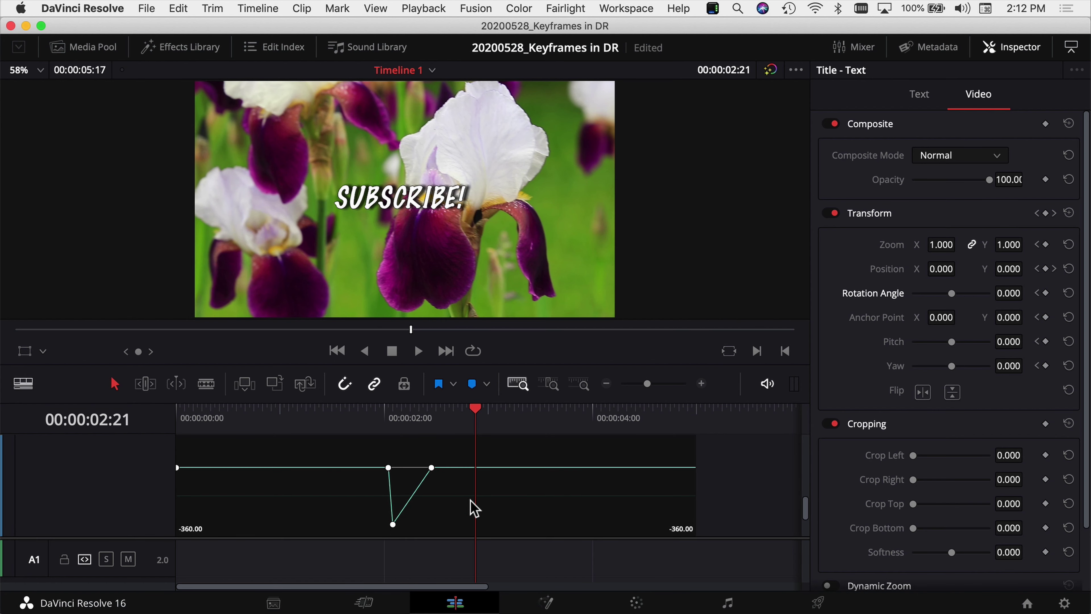
pyautogui.scroll(3, 475, 510)
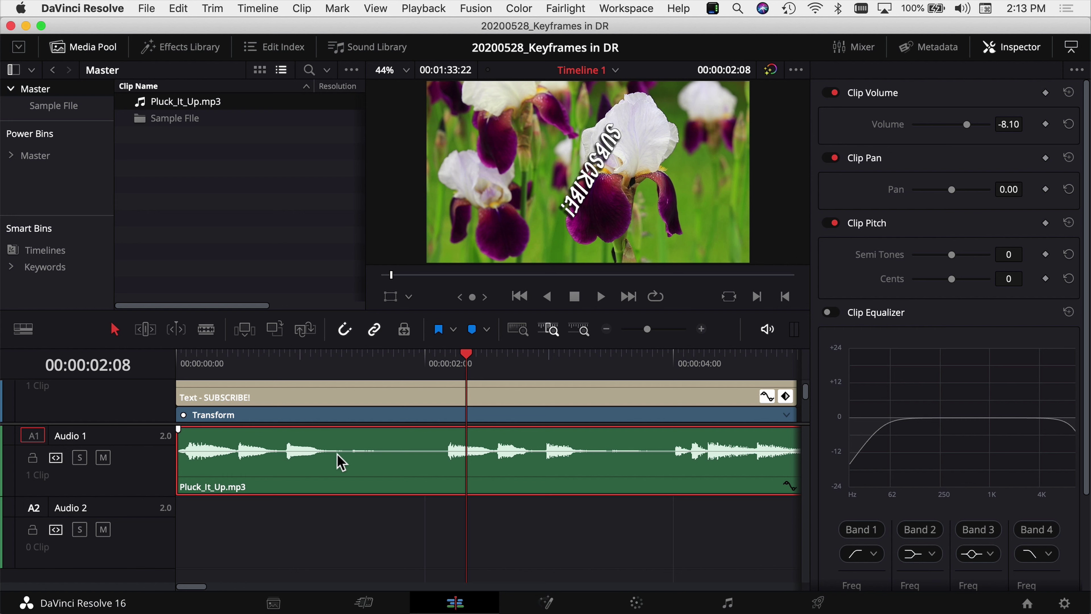
# Add a Clip Volume keyframe to the Pluck_It_Up.mp3 audio clip at 00:00:02:02.
pyautogui.scroll(5, 333, 404)
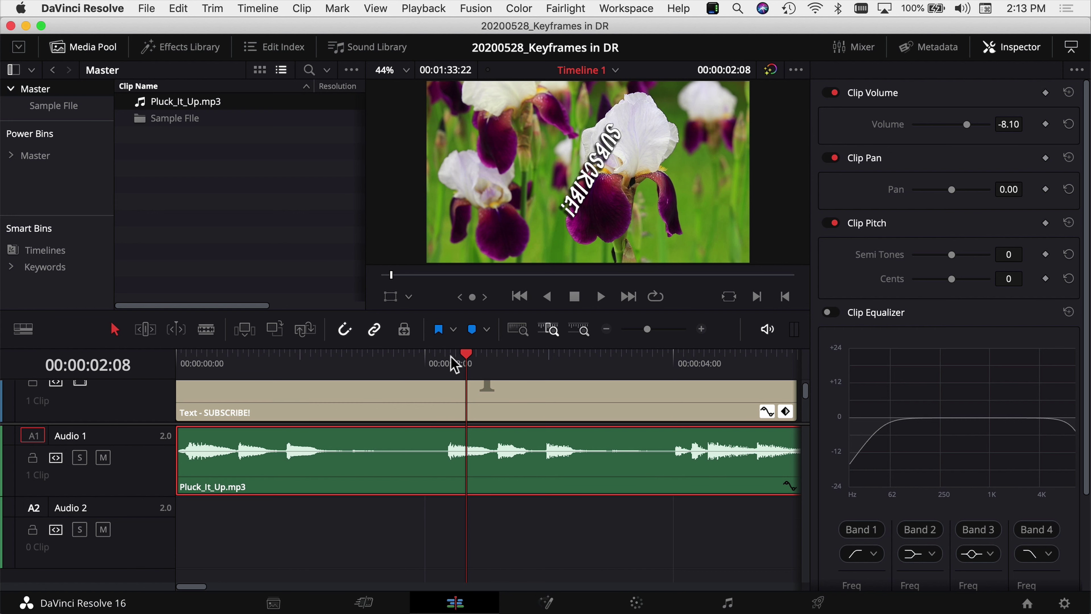
pyautogui.click(436, 360)
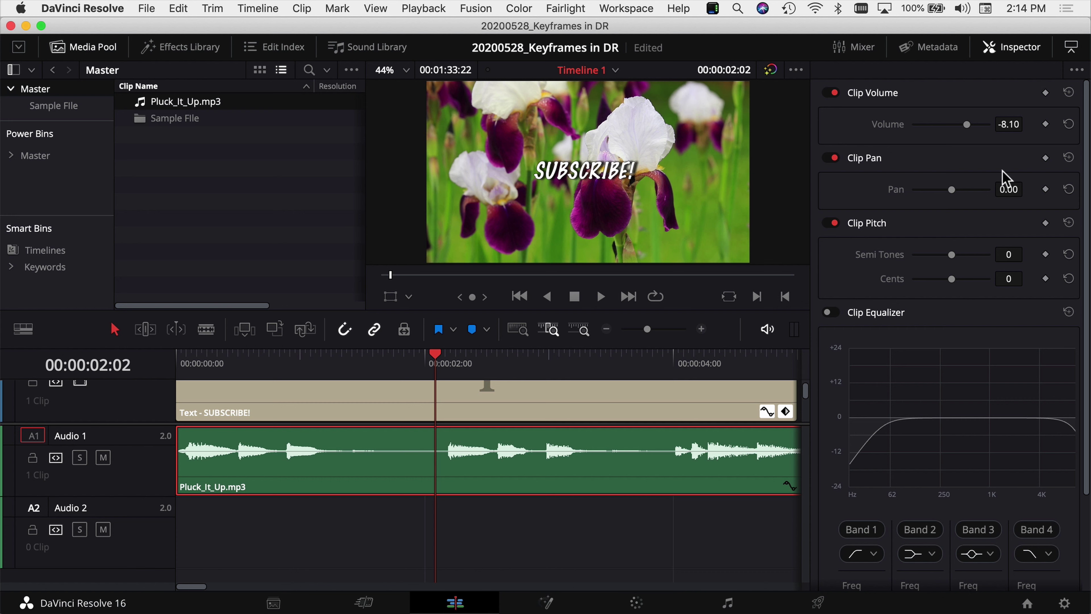
pyautogui.click(1046, 92)
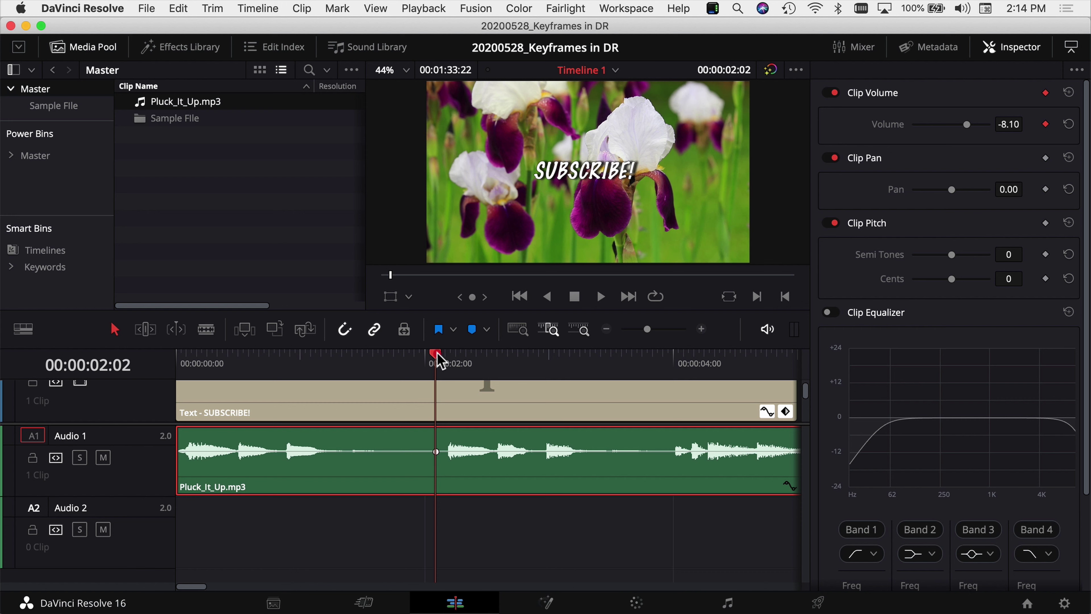
# Lower the audio clip's volume to -13.76 at 00:00:02:14, creating a second volume keyframe, and play back from the start.
pyautogui.moveTo(447, 359); pyautogui.dragTo(499, 364)
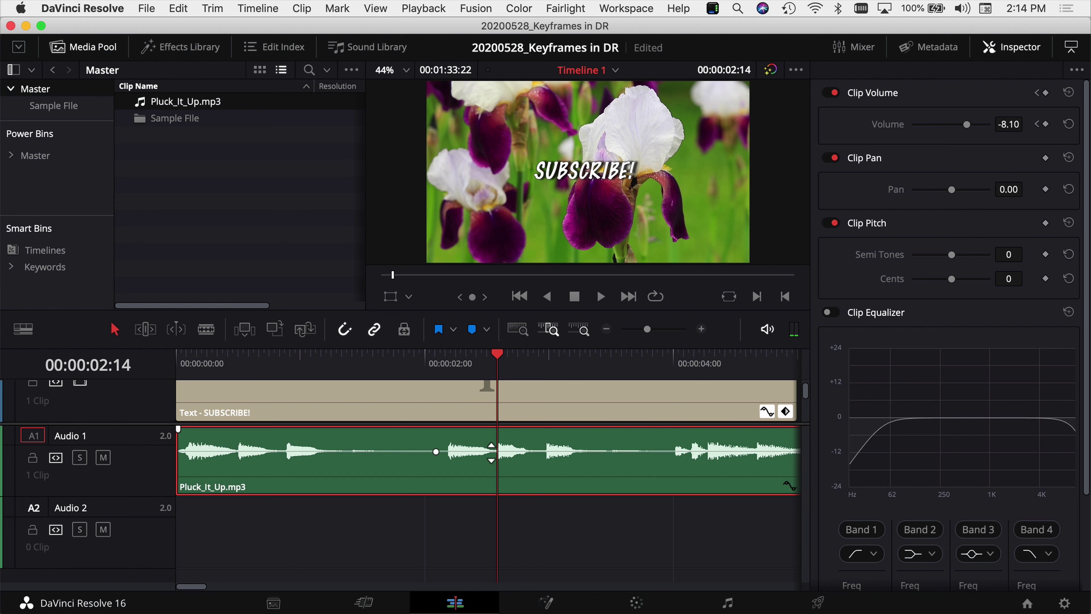
pyautogui.moveTo(969, 123); pyautogui.dragTo(964, 124)
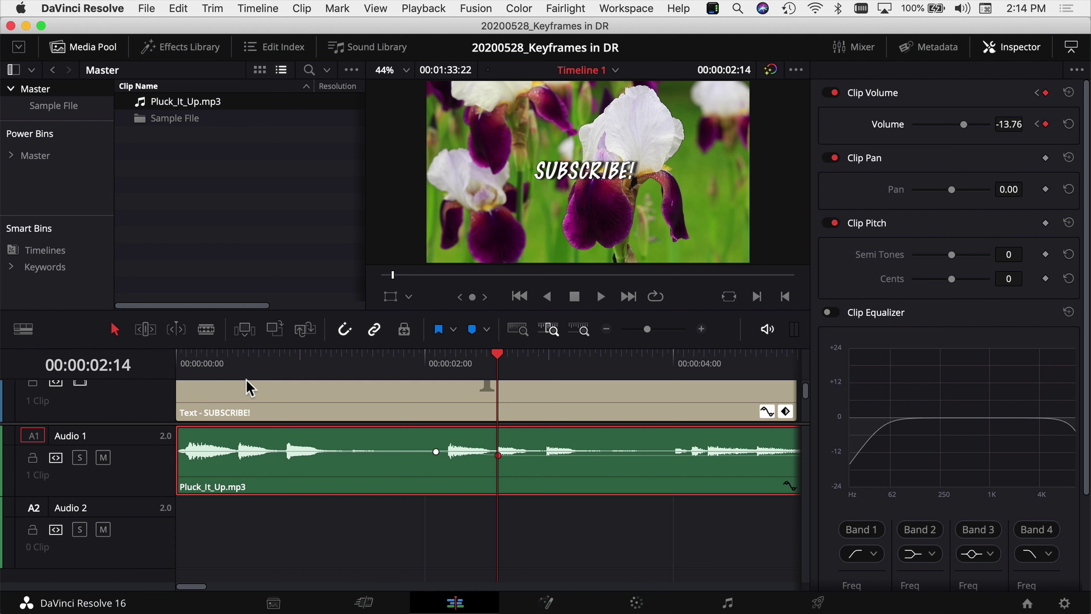
pyautogui.moveTo(197, 366); pyautogui.dragTo(163, 368)
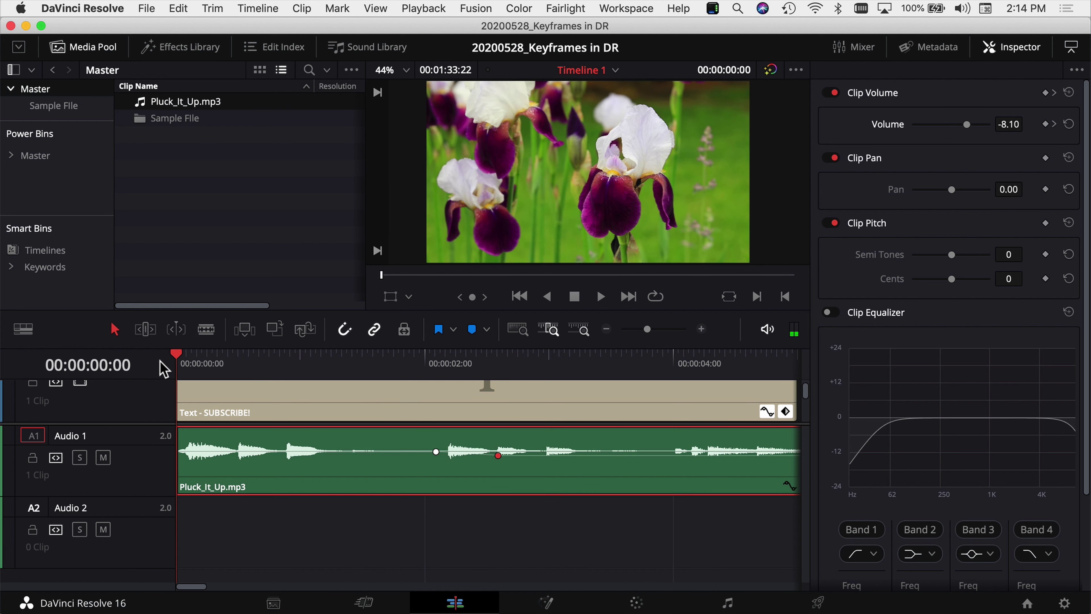
pyautogui.press('space')
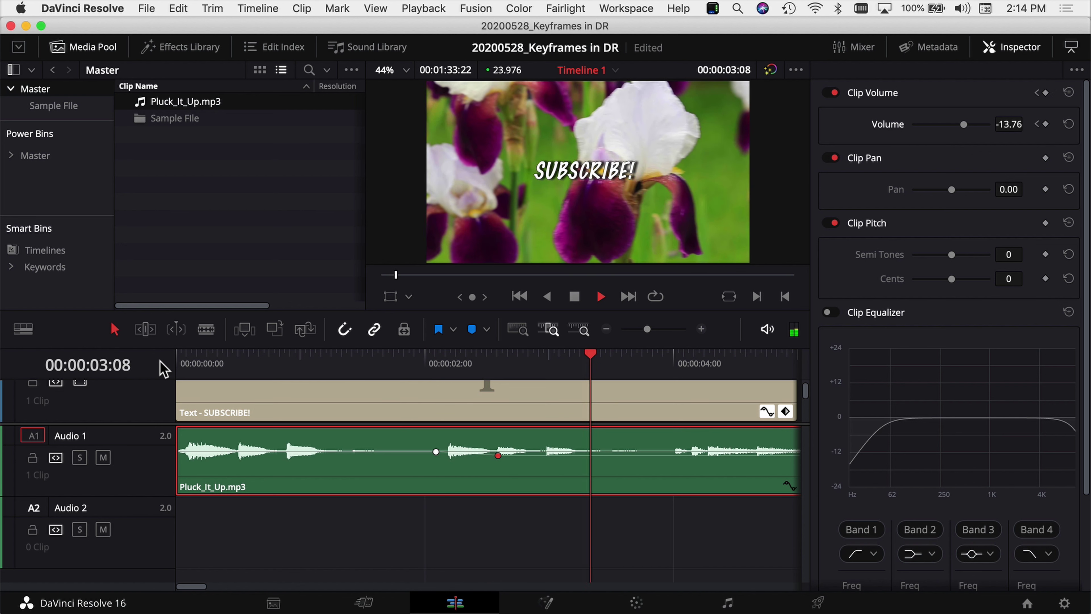
pyautogui.press('space')
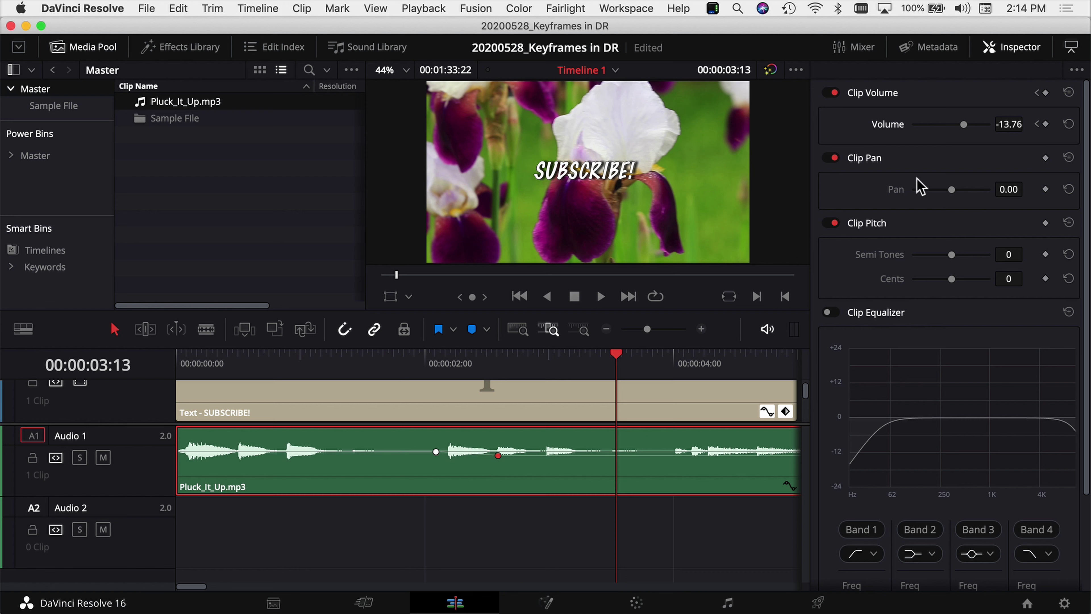
# Return to the volume keyframe at 00:00:02:14, lower its volume to -27.92, and listen again from the start.
pyautogui.click(1038, 125)
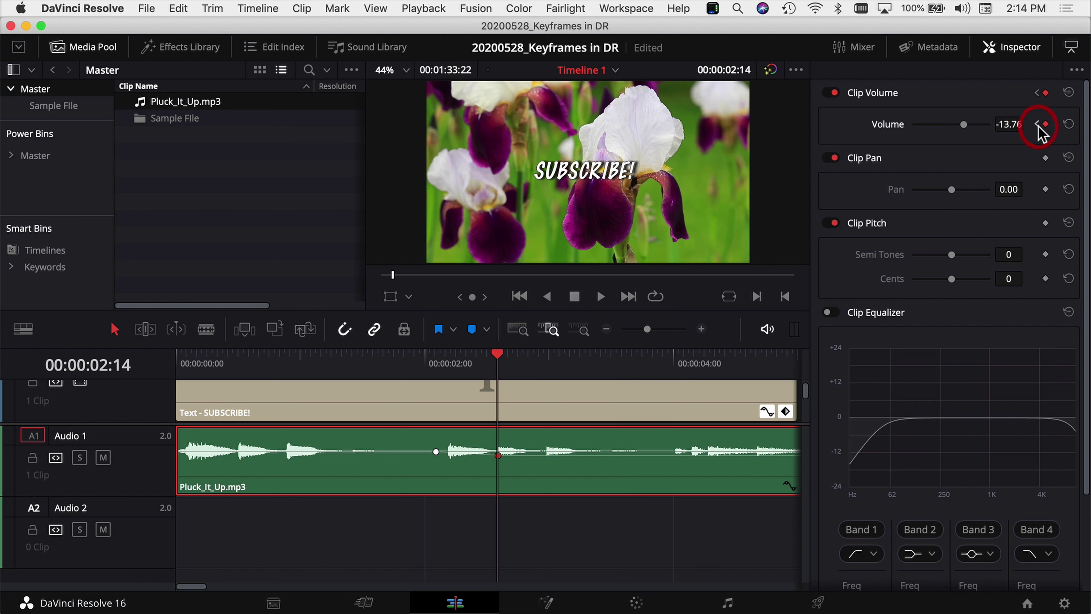
pyautogui.moveTo(965, 125); pyautogui.dragTo(955, 125)
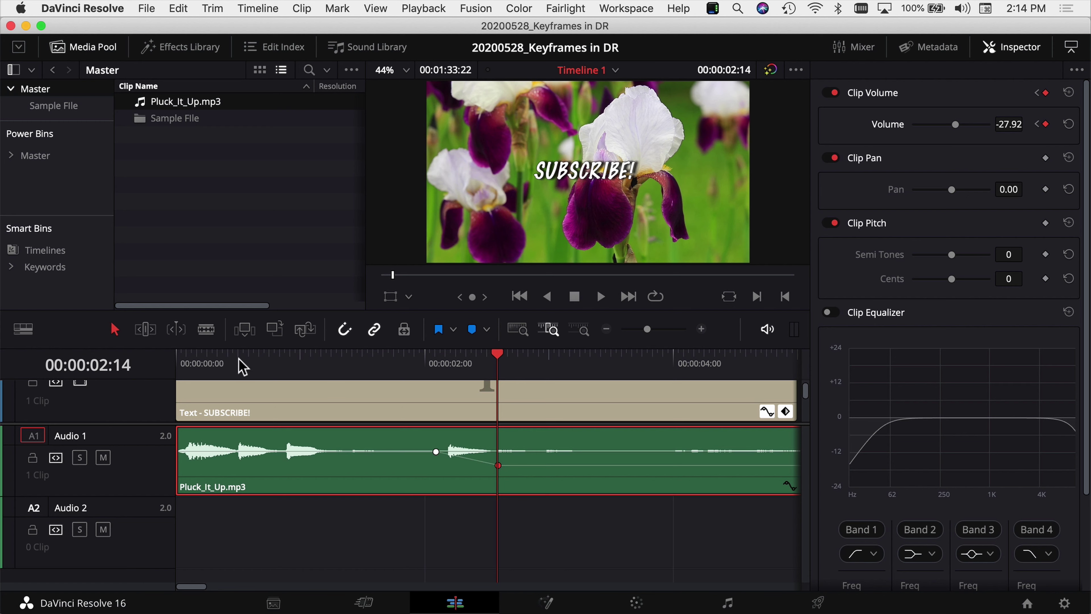
pyautogui.moveTo(245, 366); pyautogui.dragTo(122, 370)
pyautogui.press('space')
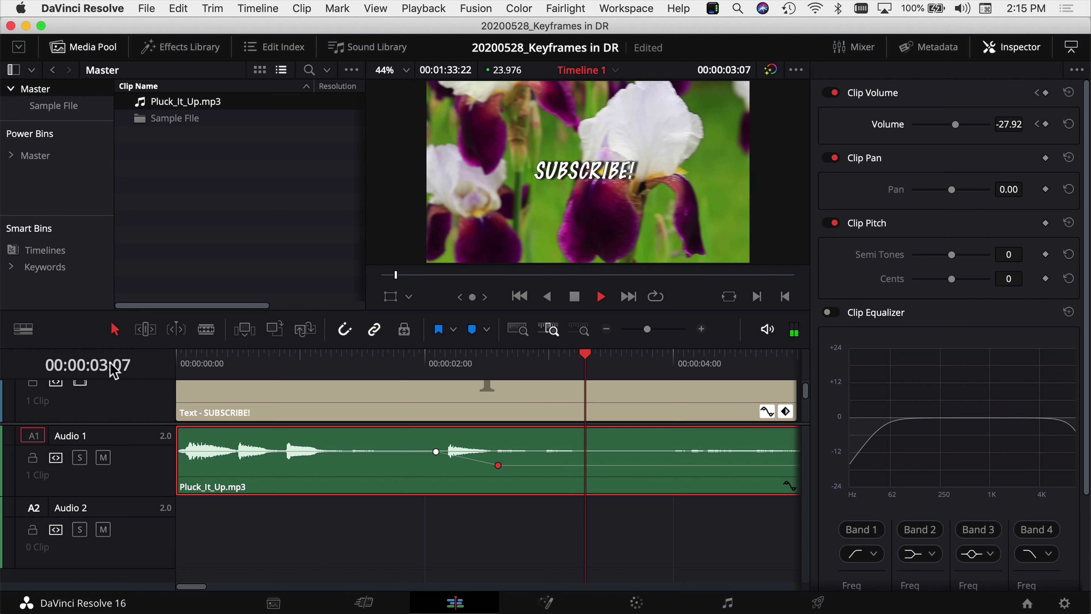
pyautogui.press('space')
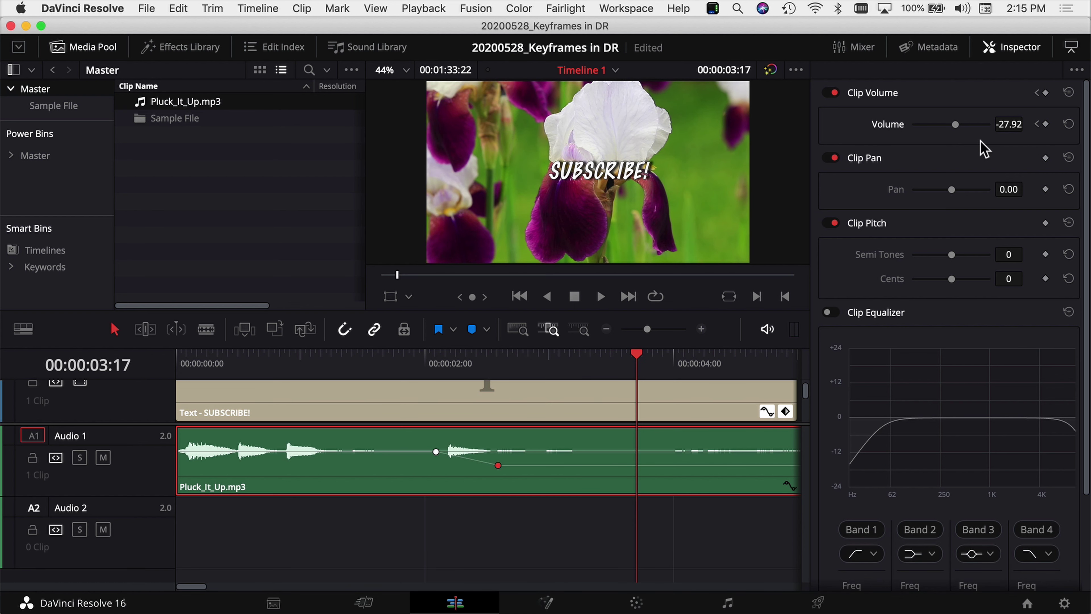
# Try raising the audio clip's volume to -8.61 at 00:00:03:17, and undo the change together with its keyframe.
pyautogui.moveTo(955, 124); pyautogui.dragTo(966, 124)
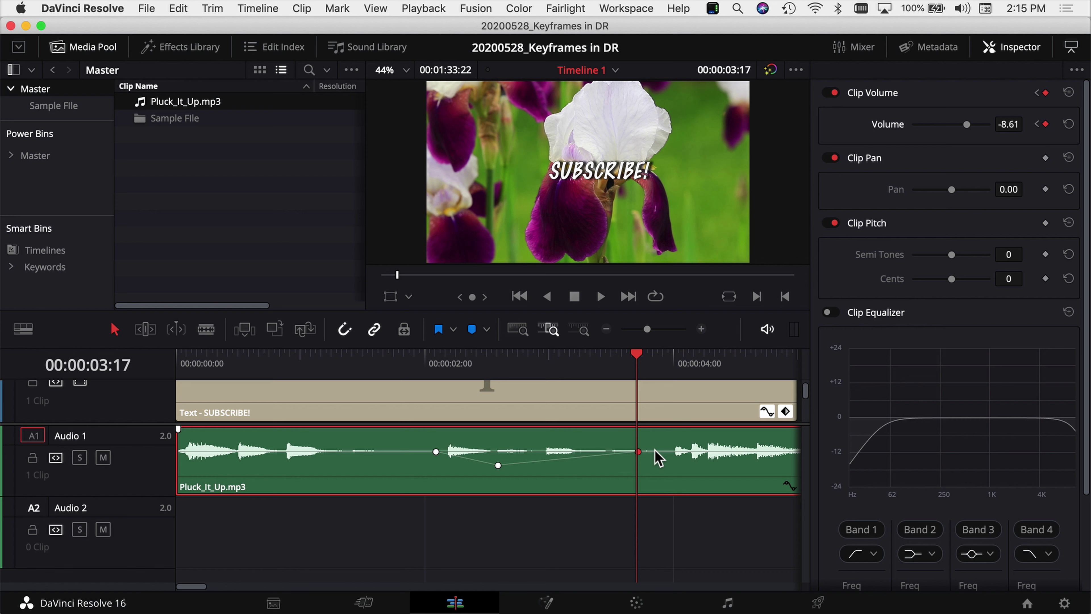
pyautogui.press('super+z')
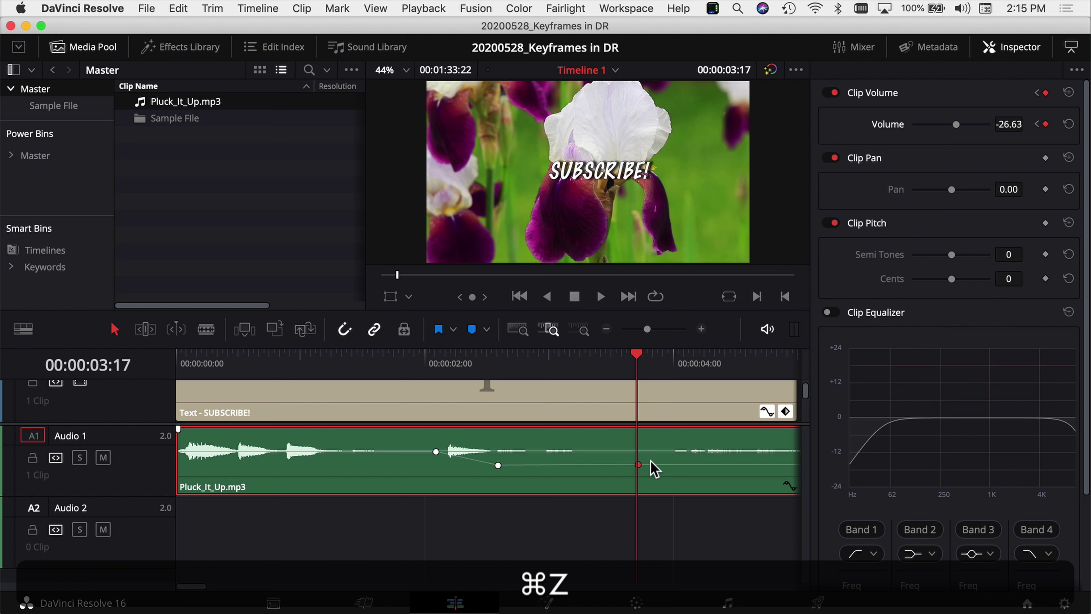
pyautogui.press('super+z')
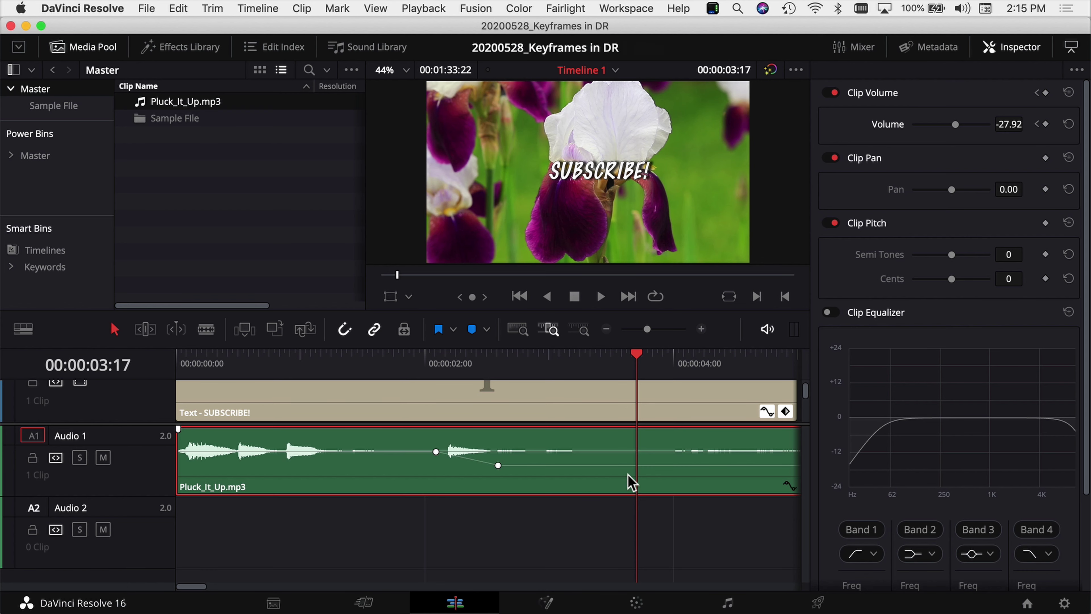
# Add a holding volume keyframe at 00:00:03:18 on the audio clip and raise the volume to -3.47 one frame after it, at 00:00:03:19.
pyautogui.moveTo(628, 359); pyautogui.dragTo(643, 359)
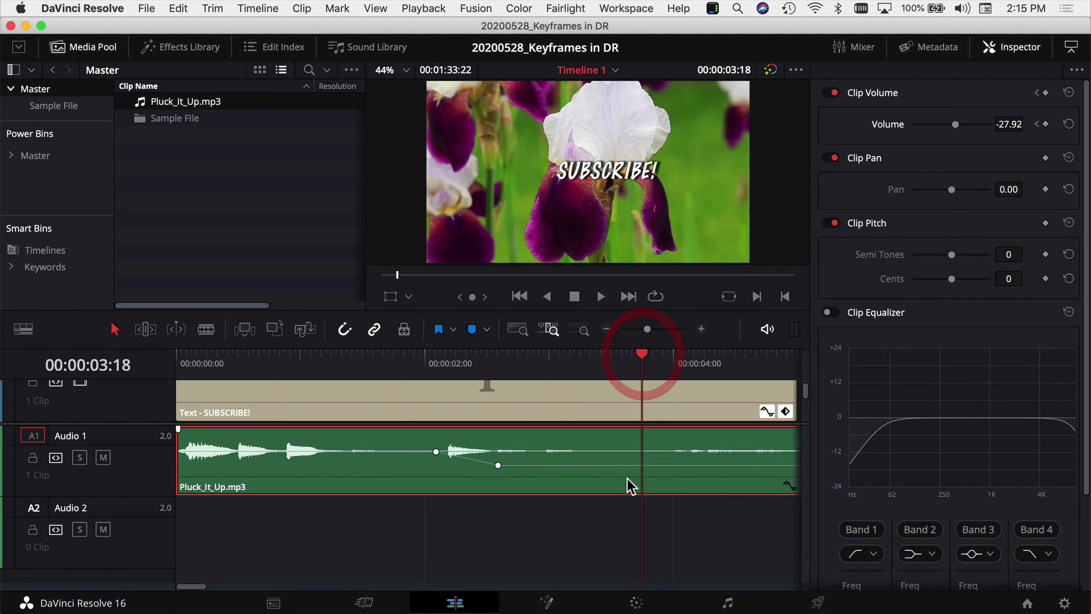
pyautogui.click(1046, 125)
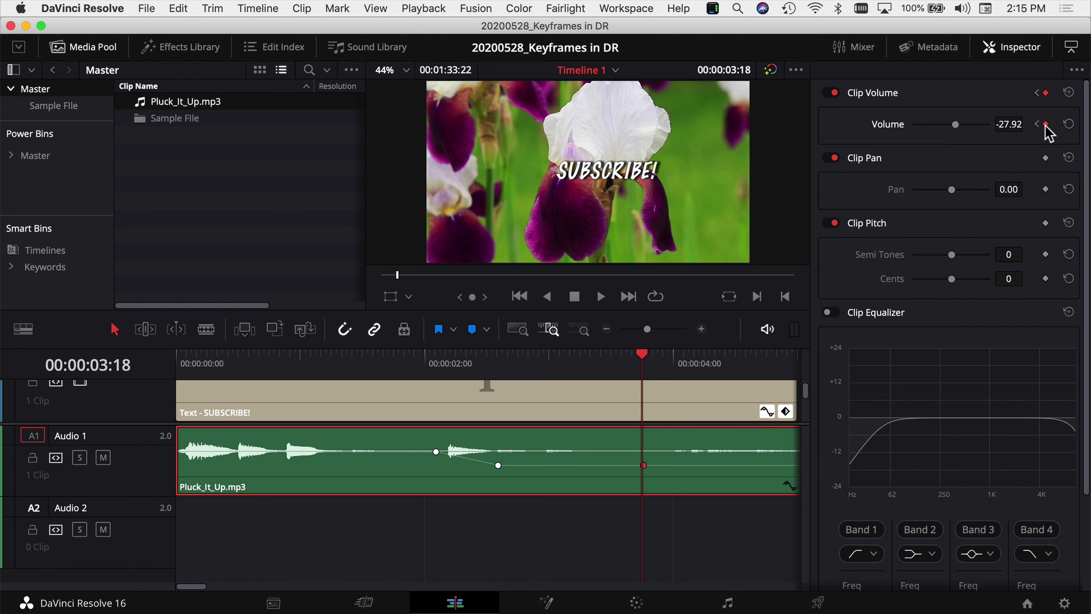
pyautogui.press('Right')
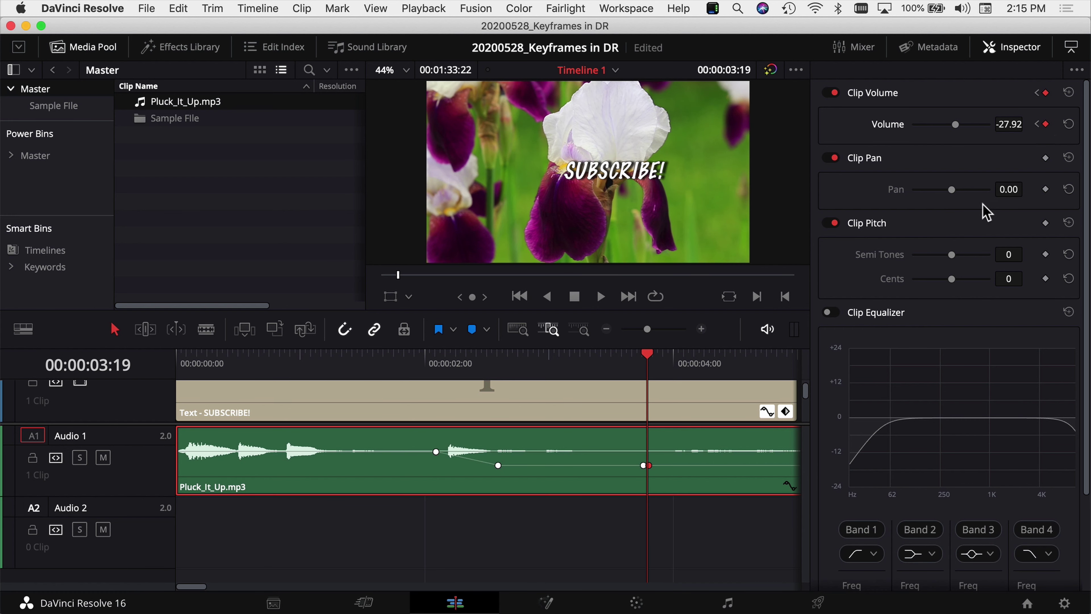
pyautogui.moveTo(955, 124); pyautogui.dragTo(971, 125)
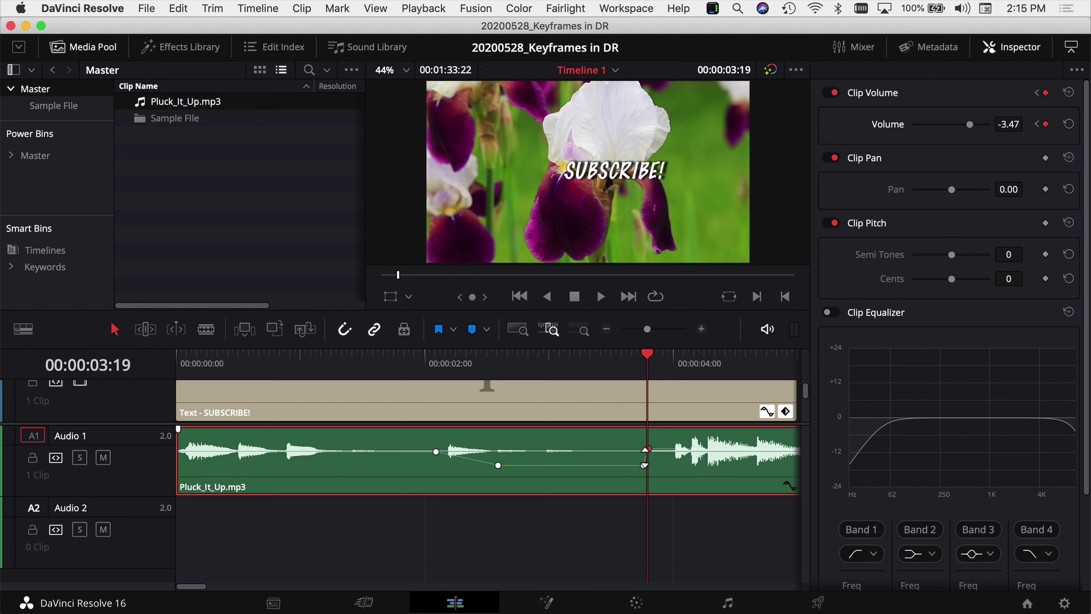
# Play the timeline from the start through about 00:00:05:05 to hear the audio clip's volume keyframes.
pyautogui.click(132, 363)
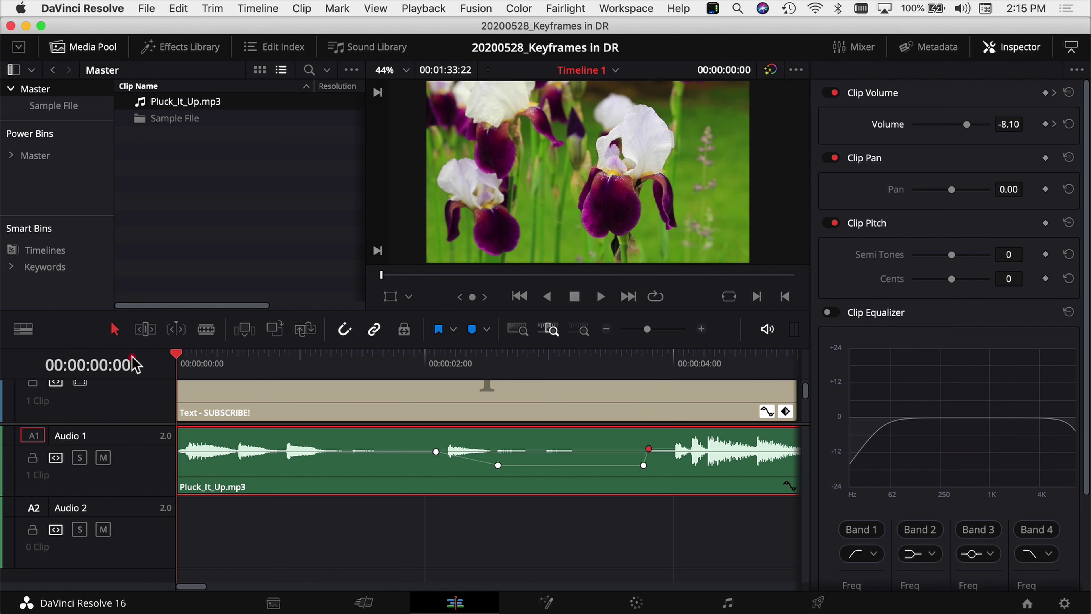
pyautogui.press('space')
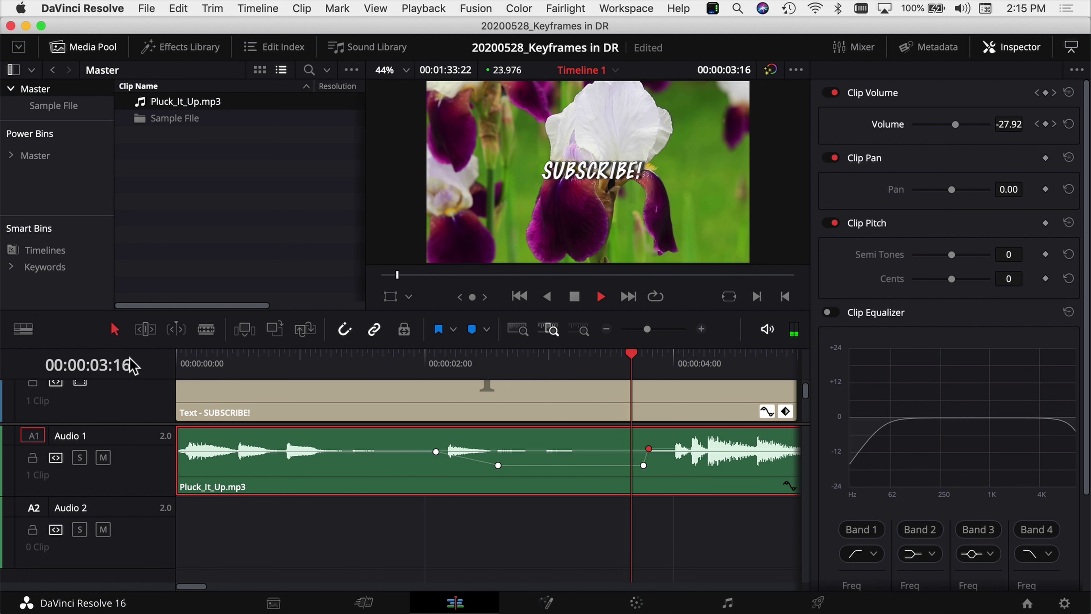
pyautogui.press('space')
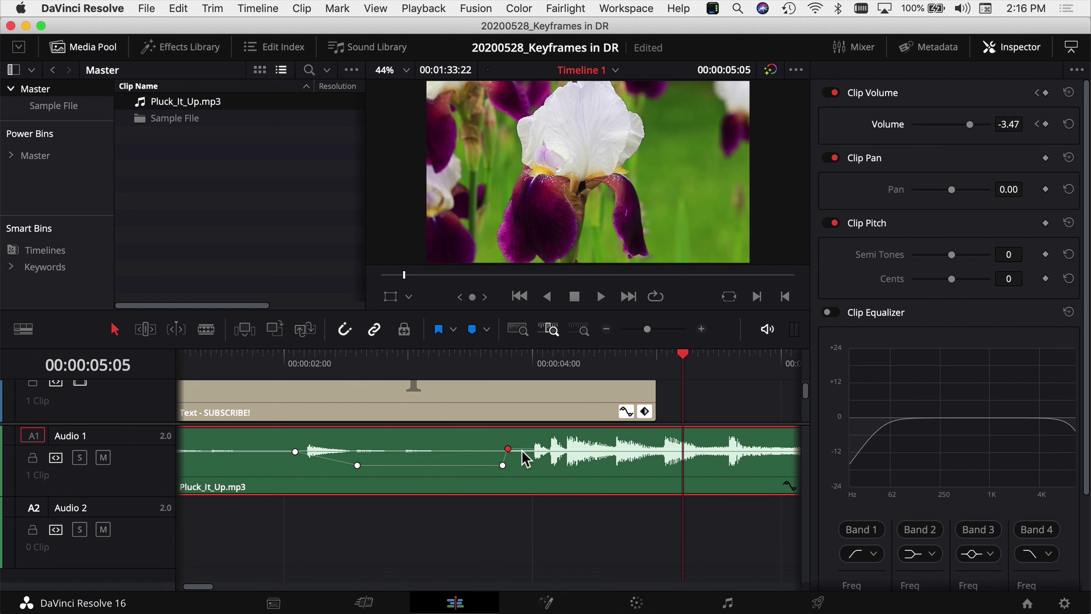
# Try moving the audio clip's 00:00:03:18 volume keyframe earlier and higher directly on the clip, and undo the move.
pyautogui.click(503, 465)
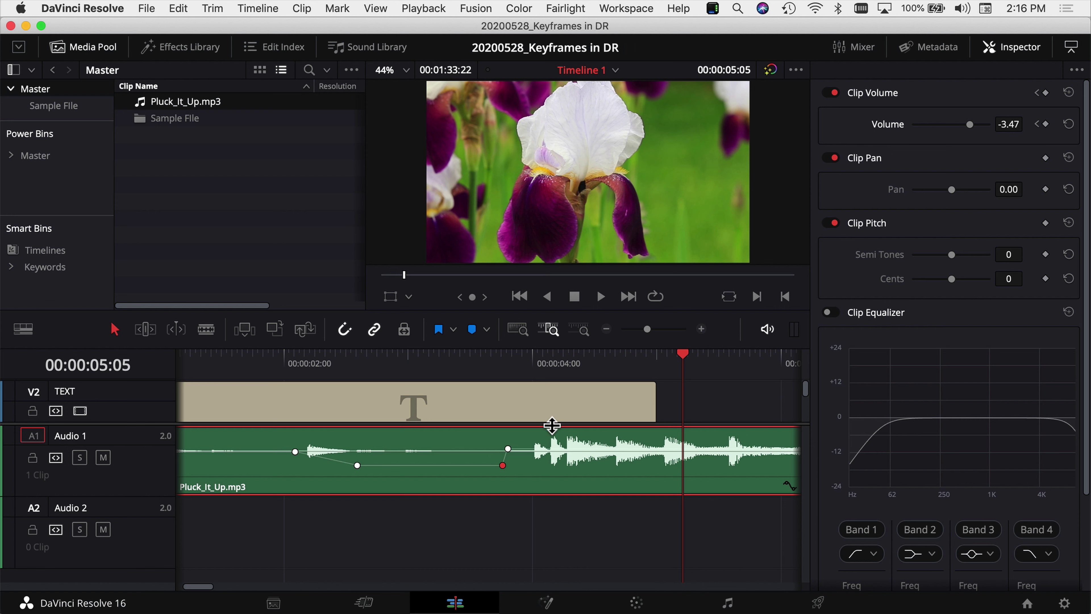
pyautogui.moveTo(502, 466); pyautogui.dragTo(487, 454)
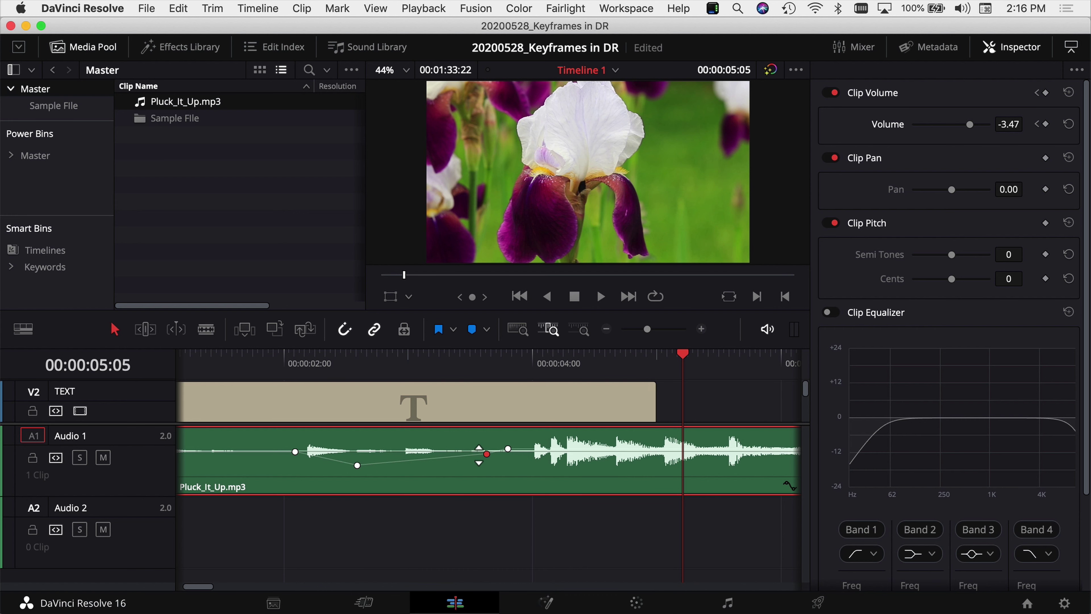
pyautogui.press('super+z')
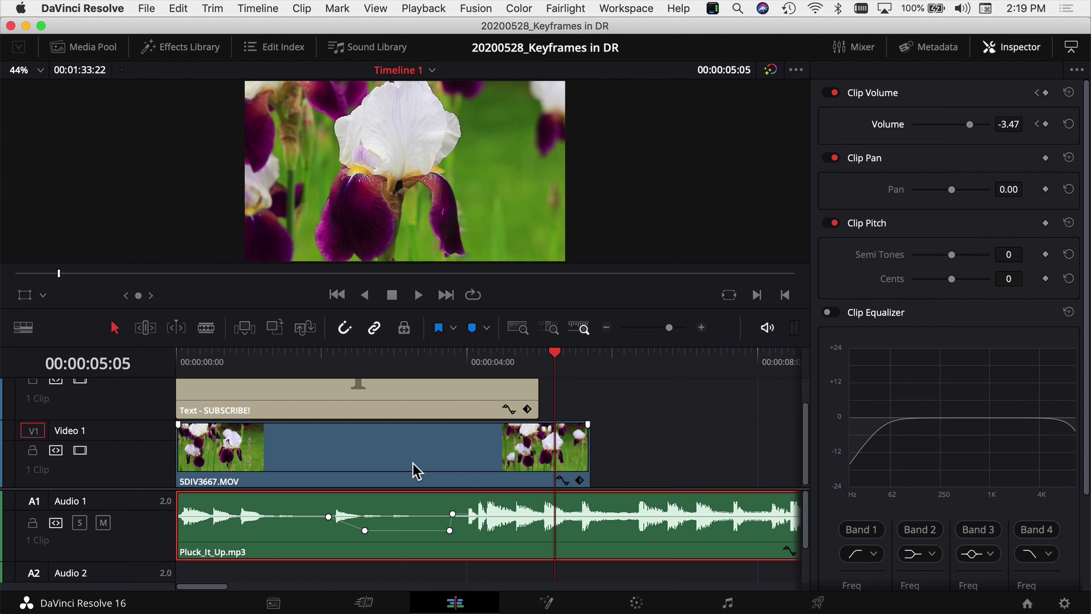
# View the keyframe editor on the Color page and the Keyframes and Spline editors on the Fusion page, closing both Fusion editors again.
pyautogui.click(636, 602)
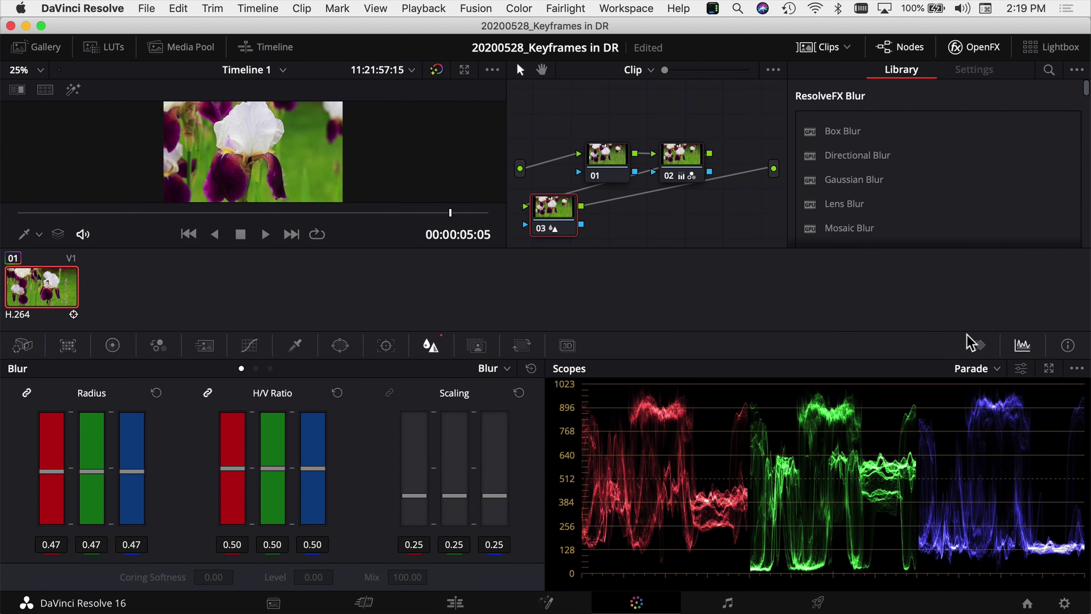
pyautogui.click(977, 345)
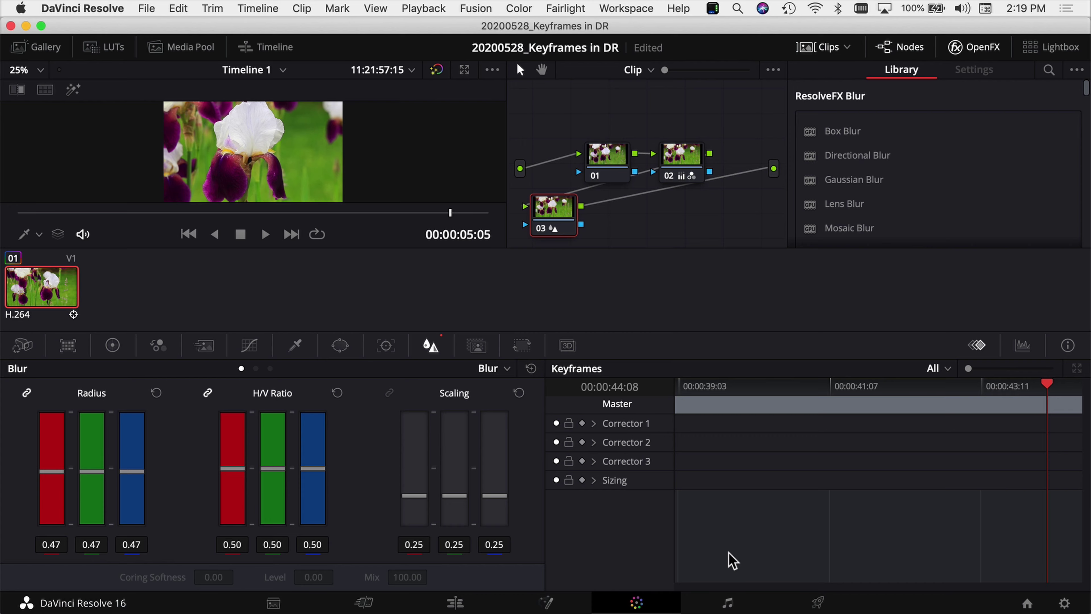
pyautogui.click(546, 602)
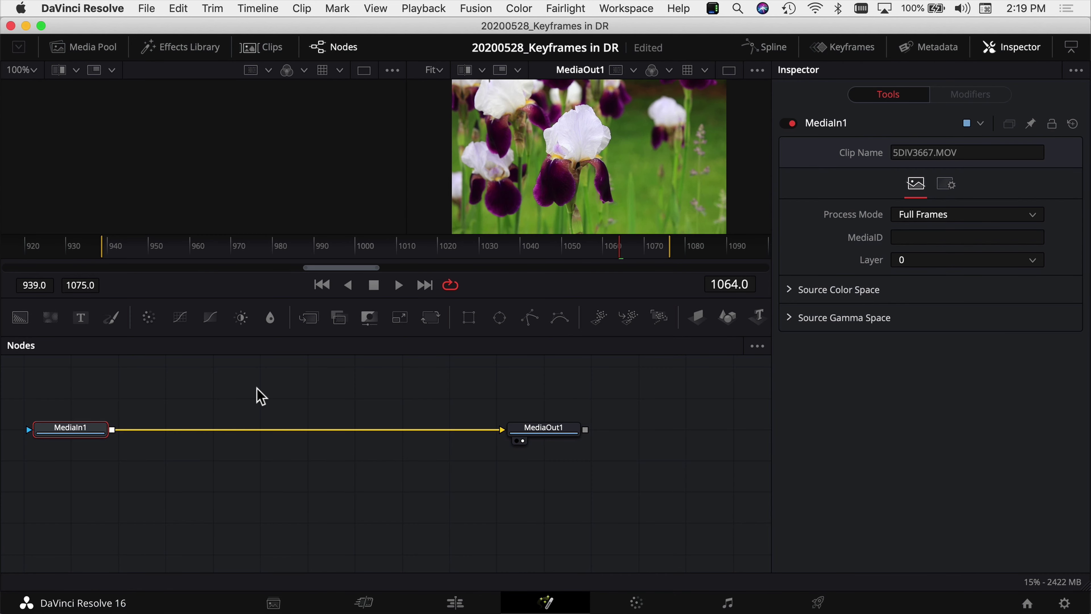
pyautogui.click(840, 48)
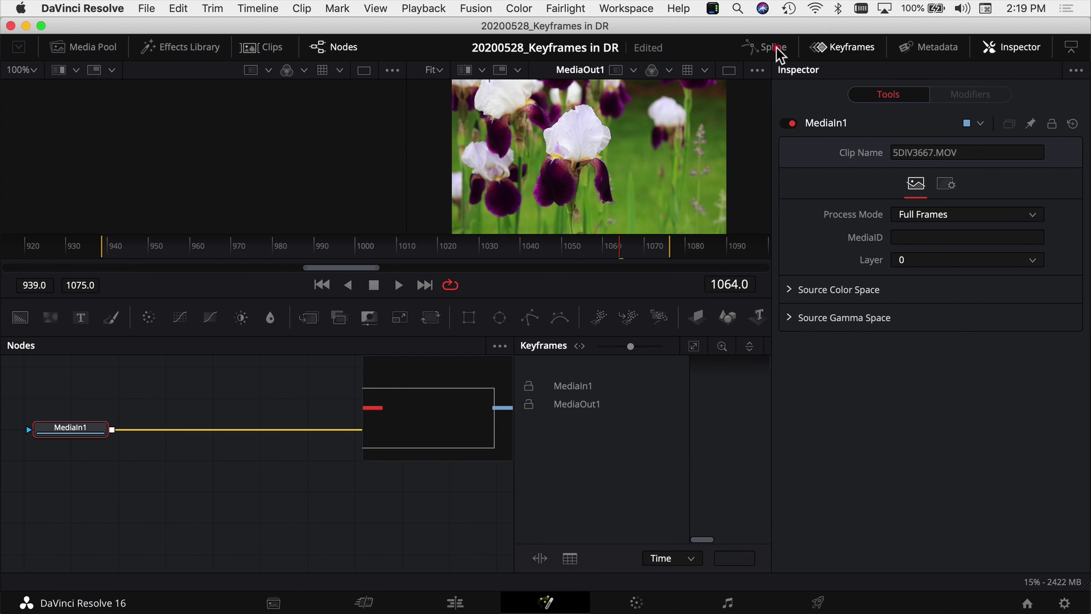
pyautogui.click(769, 47)
pyautogui.click(775, 49)
pyautogui.click(849, 48)
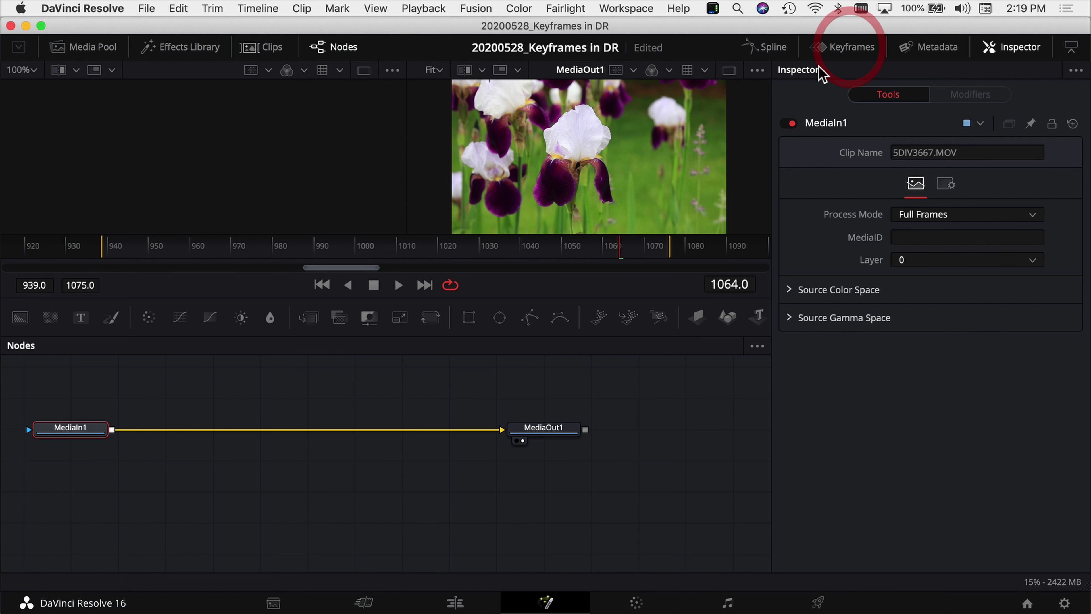